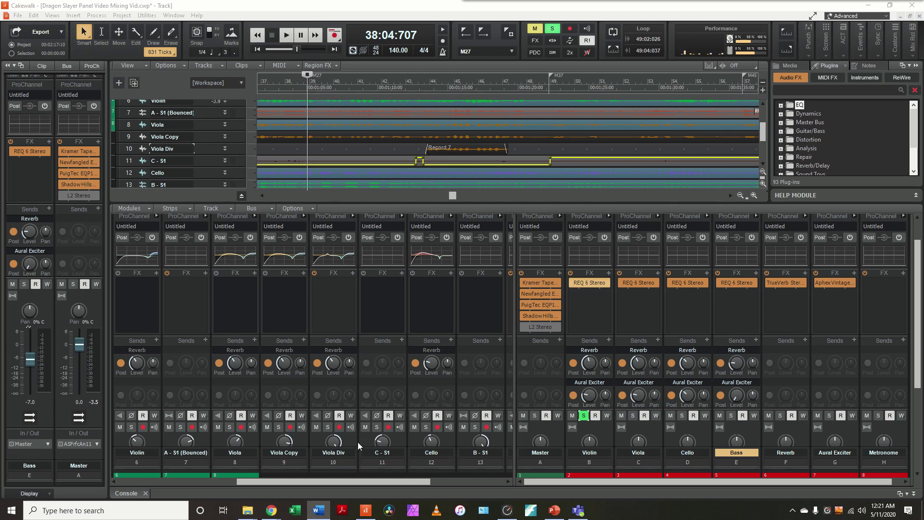
Review the console's first tracks and the Violin, Viola, Cello, Bass, Reverb and Aural Exciter buses
{"action": "left_click_drag", "start_coordinate": [365, 483], "coordinate": [195, 486]}
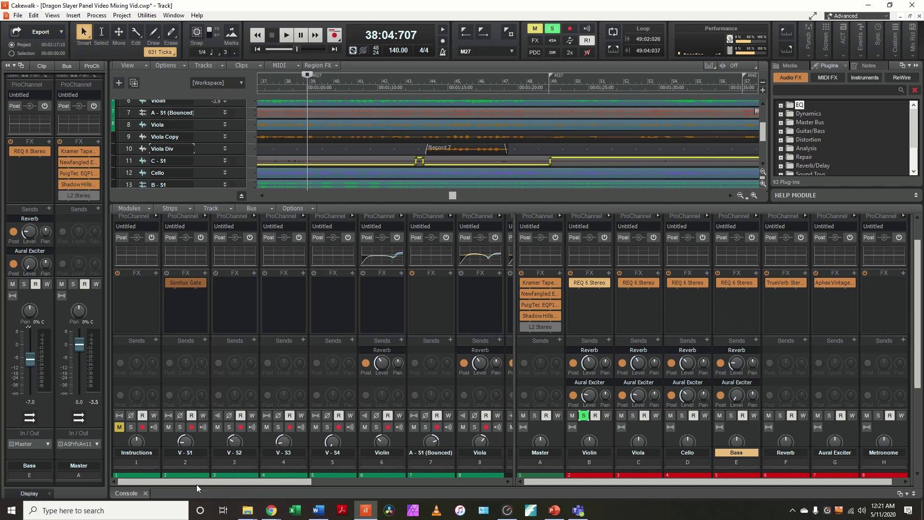
{"action": "scroll", "coordinate": [192, 144], "scroll_direction": "up", "scroll_amount": 5}
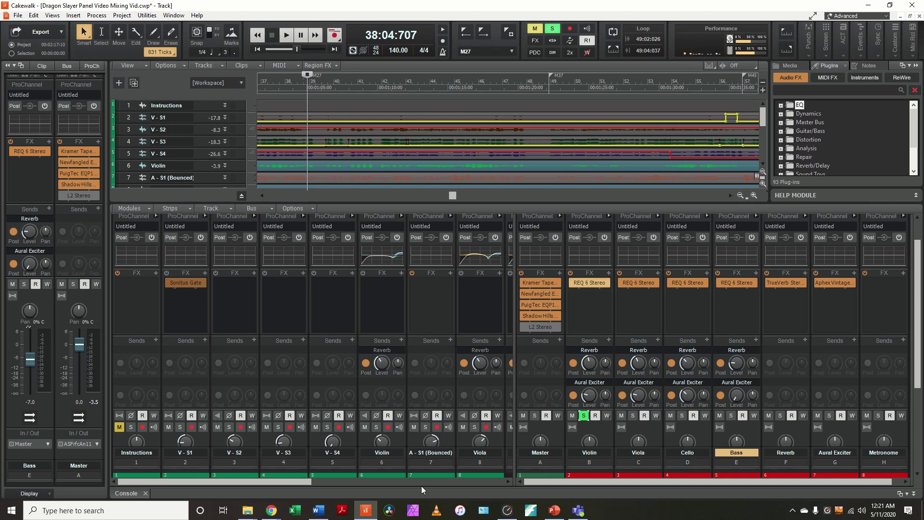
{"action": "left_click_drag", "start_coordinate": [514, 426], "coordinate": [511, 399]}
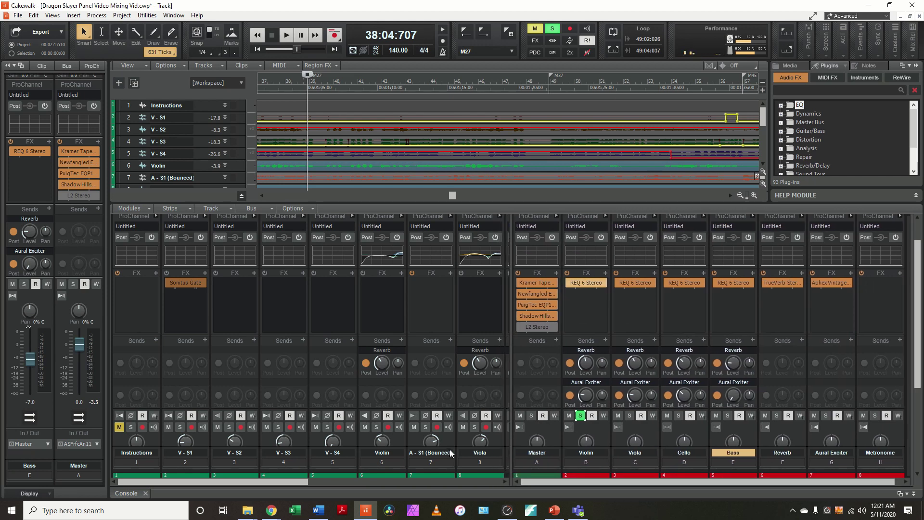
{"action": "left_click", "coordinate": [587, 454]}
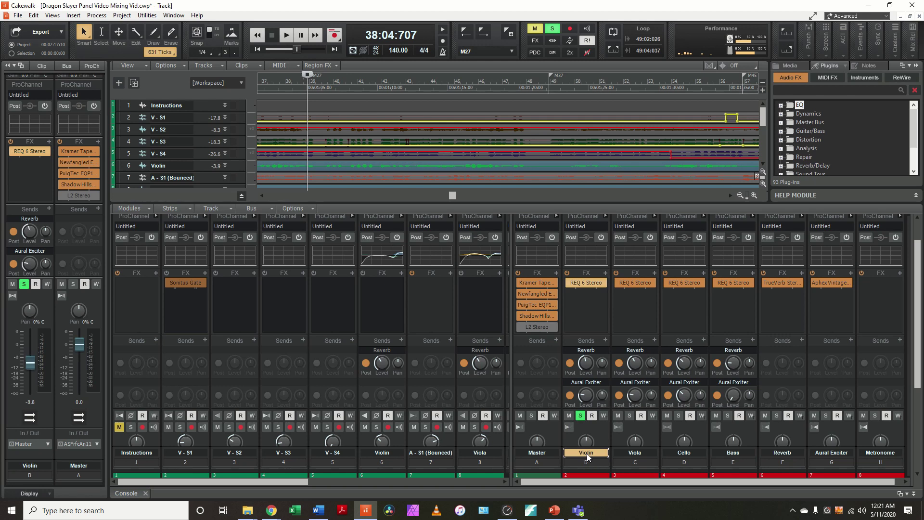
{"action": "left_click", "coordinate": [635, 453]}
{"action": "left_click", "coordinate": [683, 452]}
{"action": "left_click", "coordinate": [726, 453]}
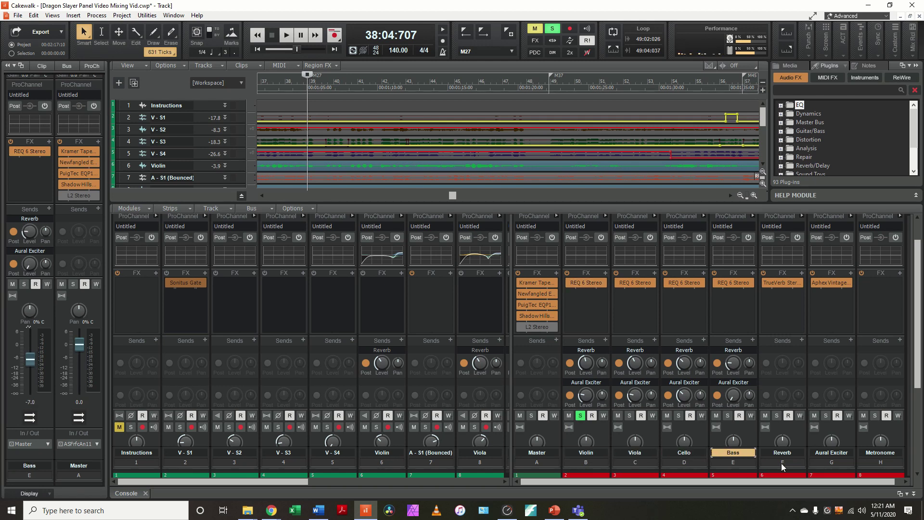
{"action": "left_click", "coordinate": [784, 454]}
{"action": "left_click", "coordinate": [832, 453]}
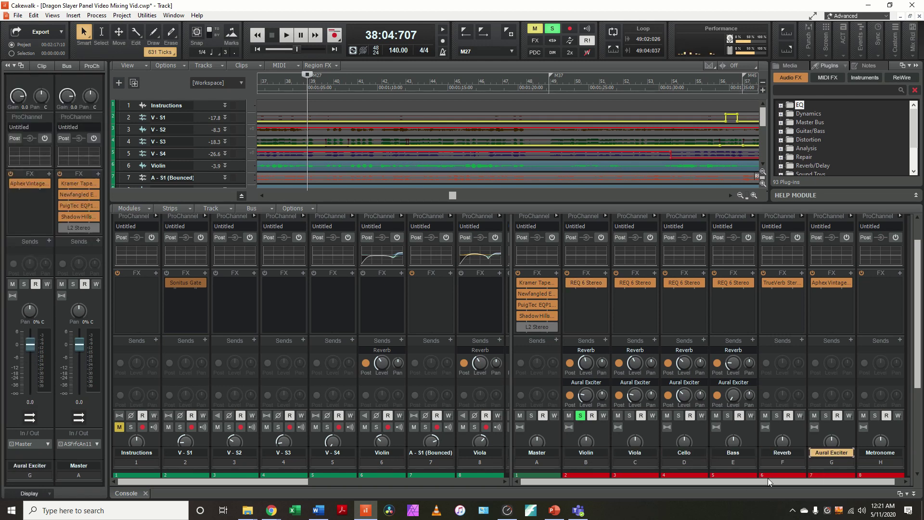
Unsolo the Violin bus and select the violin track strips 2 to 6, from V - S1 through Violin
{"action": "left_click", "coordinate": [580, 415]}
{"action": "scroll", "coordinate": [470, 308], "scroll_direction": "down", "scroll_amount": 5}
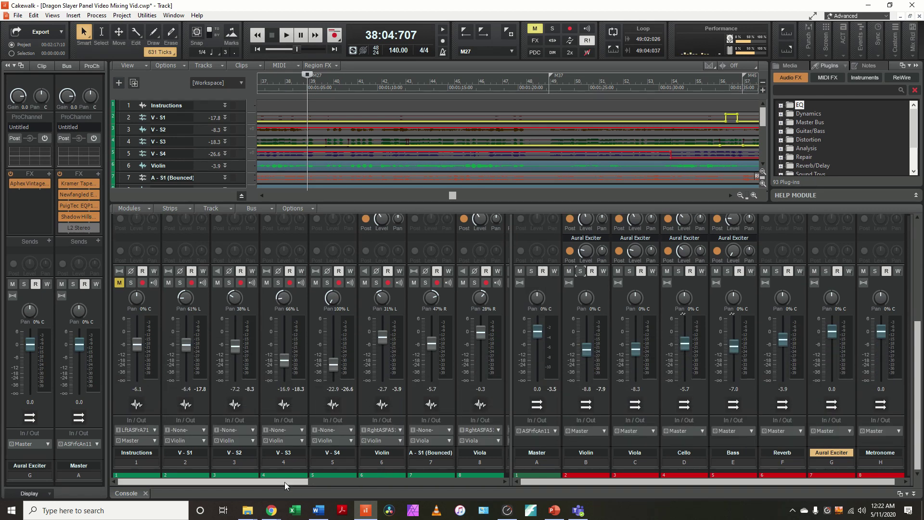
{"action": "left_click", "coordinate": [172, 452]}
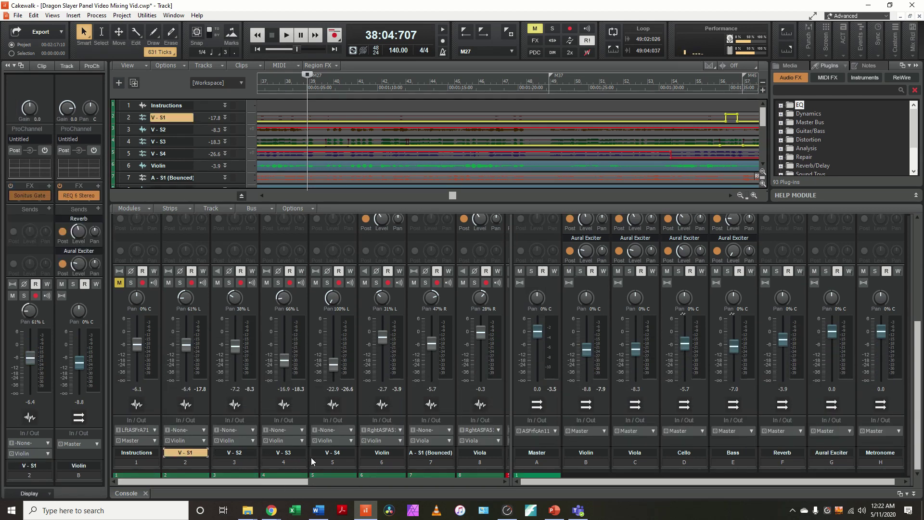
{"action": "left_click_drag", "start_coordinate": [198, 462], "coordinate": [380, 463]}
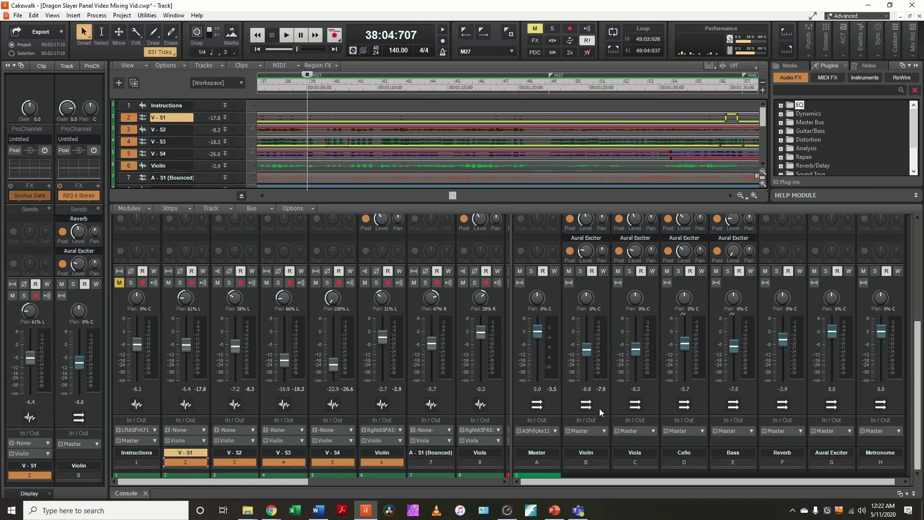
Play the mix while lowering the Violin bus volume to -9.1, and return the playhead to the passage's start
{"action": "mouse_move", "coordinate": [589, 344]}
{"action": "key", "text": "space"}
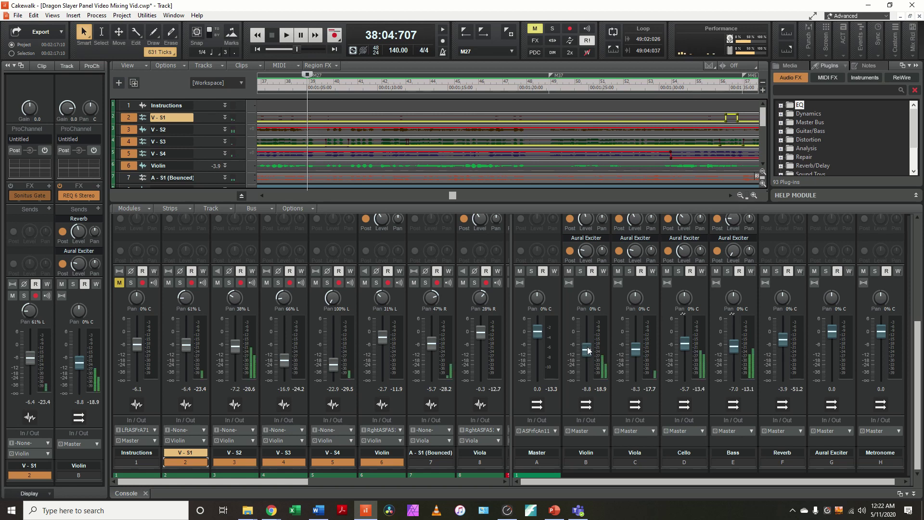
{"action": "mouse_move", "coordinate": [587, 350]}
{"action": "left_mouse_down"}
{"action": "mouse_move", "coordinate": [587, 334]}
{"action": "mouse_move", "coordinate": [587, 351]}
{"action": "left_mouse_up"}
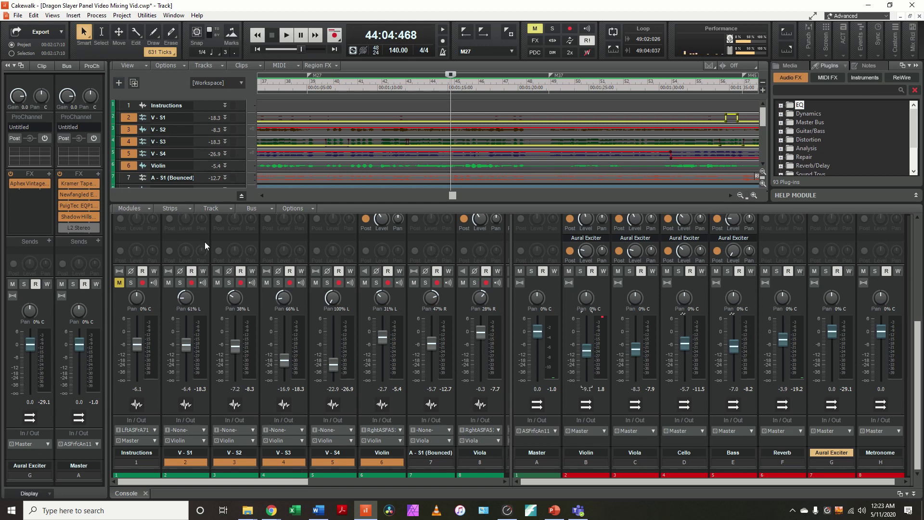
{"action": "left_click", "coordinate": [317, 93]}
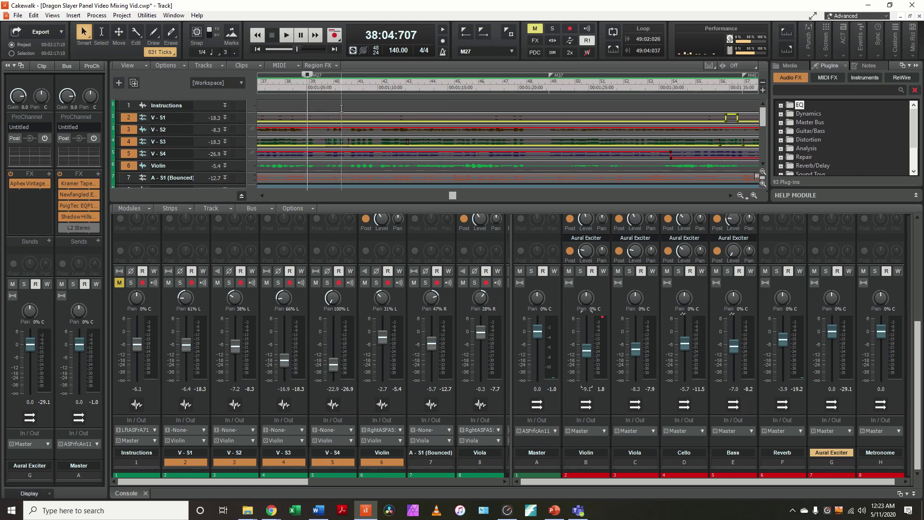
Enlarge the B - S2 track's height so its waveform and automation envelope can be examined
{"action": "scroll", "coordinate": [341, 108], "scroll_direction": "down", "scroll_amount": 5}
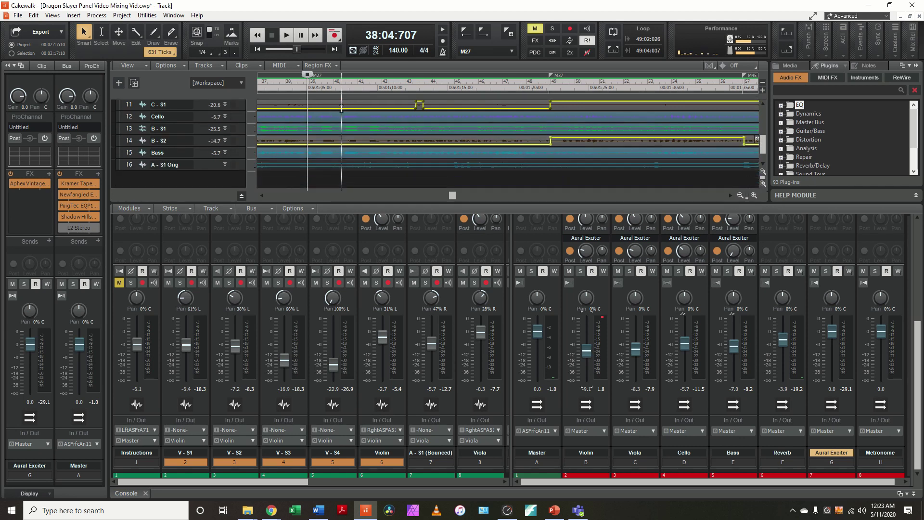
{"action": "left_click", "coordinate": [199, 148]}
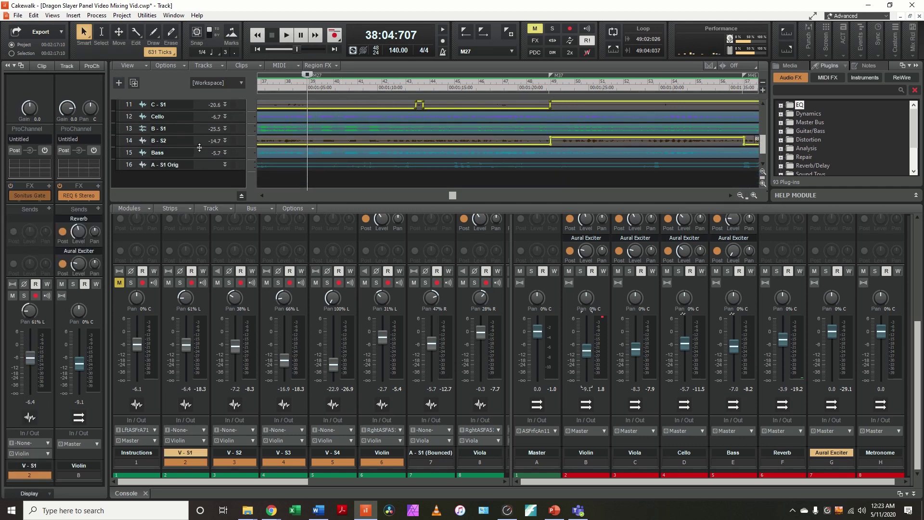
{"action": "left_click_drag", "start_coordinate": [199, 148], "coordinate": [200, 179]}
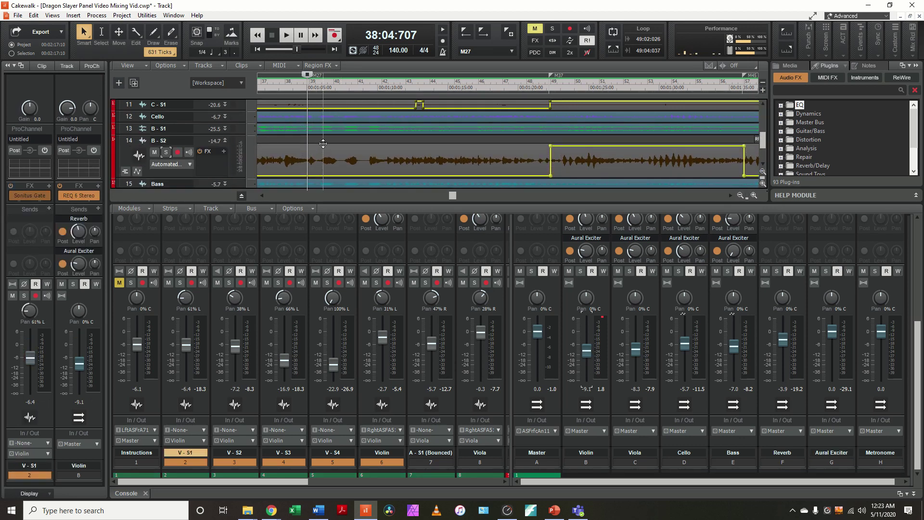
{"action": "scroll", "coordinate": [323, 143], "scroll_direction": "down", "scroll_amount": 3}
{"action": "left_click_drag", "start_coordinate": [207, 135], "coordinate": [206, 171]}
{"action": "scroll", "coordinate": [214, 166], "scroll_direction": "up", "scroll_amount": 1}
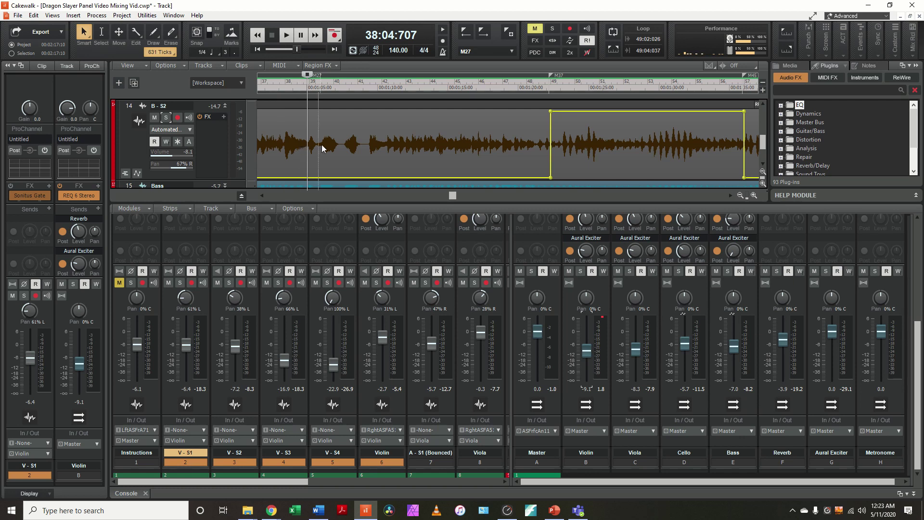
Switch the B - S2 track between its clips and its mute automation, ending with the clips editable
{"action": "left_click", "coordinate": [339, 127]}
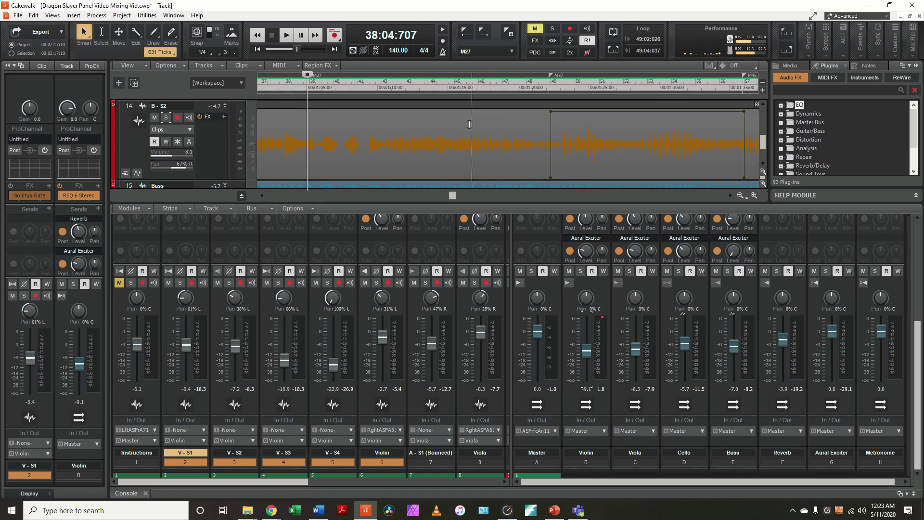
{"action": "left_click", "coordinate": [584, 112]}
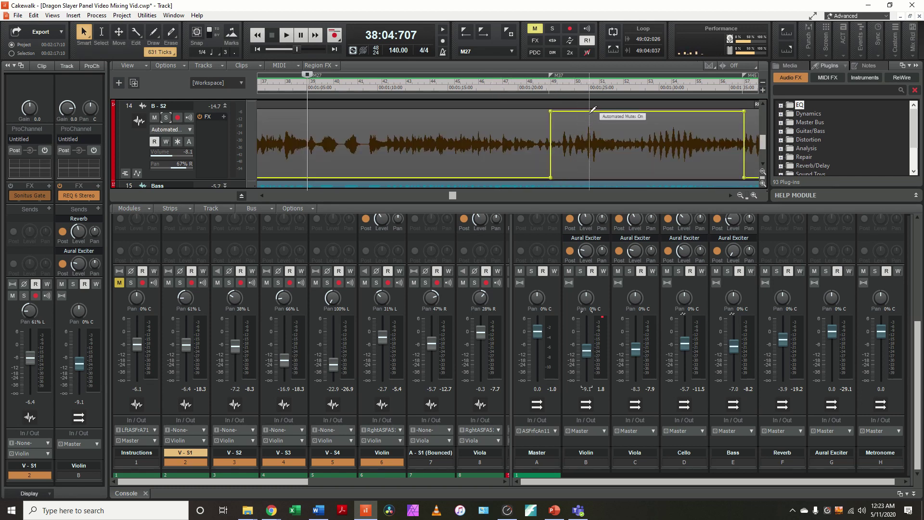
{"action": "left_click", "coordinate": [501, 122]}
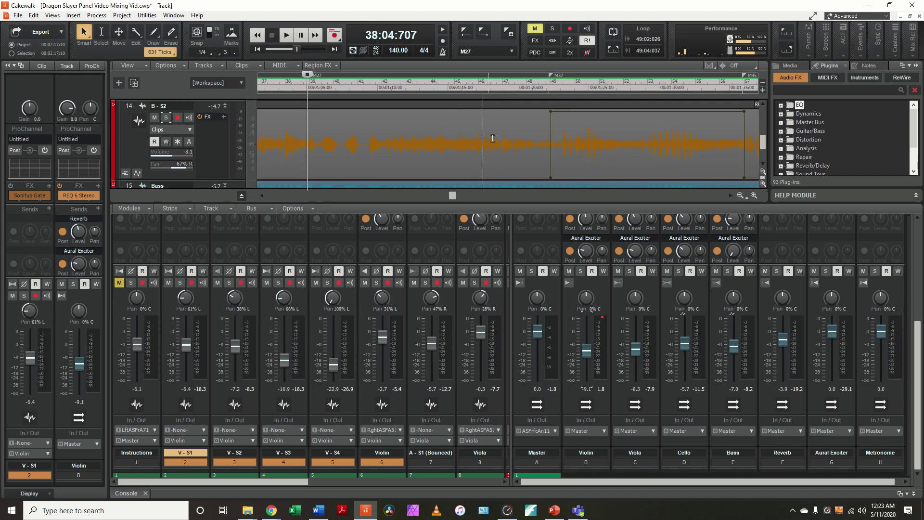
Open the B - S2 bass clip in the Melodyne editor and accept its Pitch Center and Pitch Drift correction settings
{"action": "double_click", "coordinate": [397, 104]}
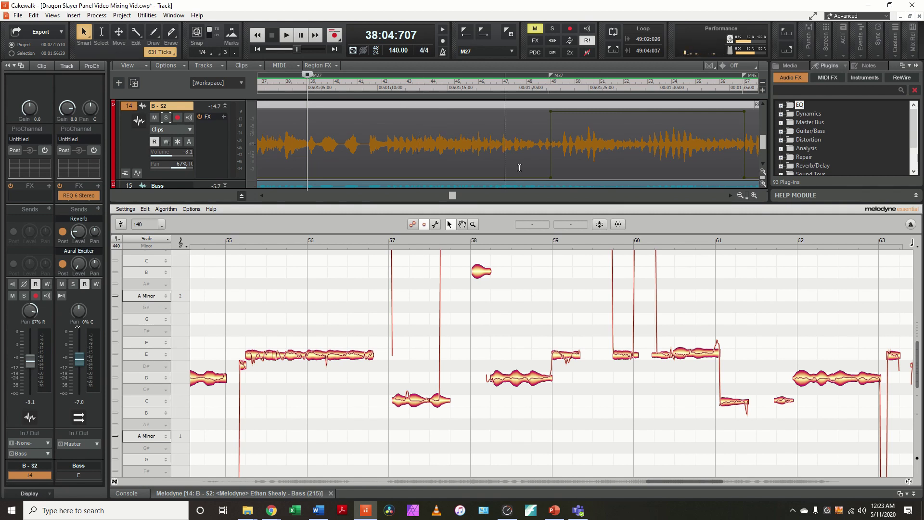
{"action": "left_click", "coordinate": [602, 227]}
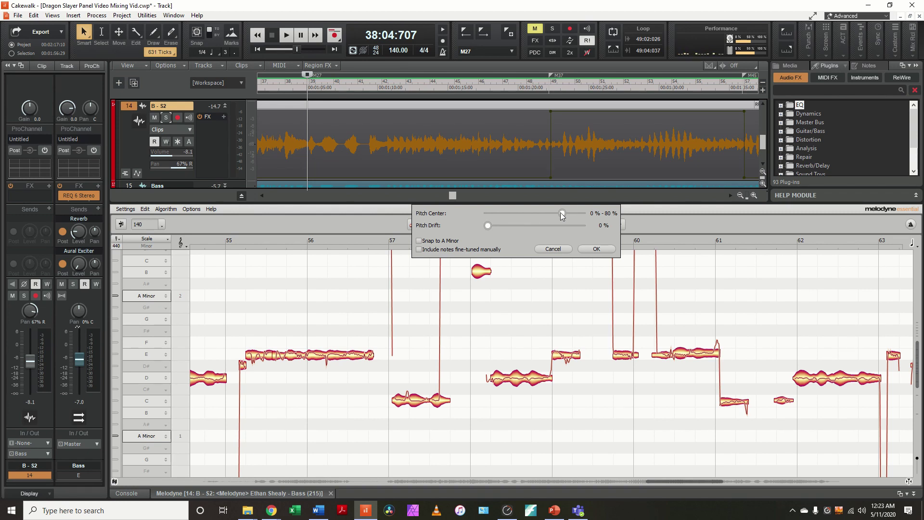
{"action": "left_click", "coordinate": [597, 249]}
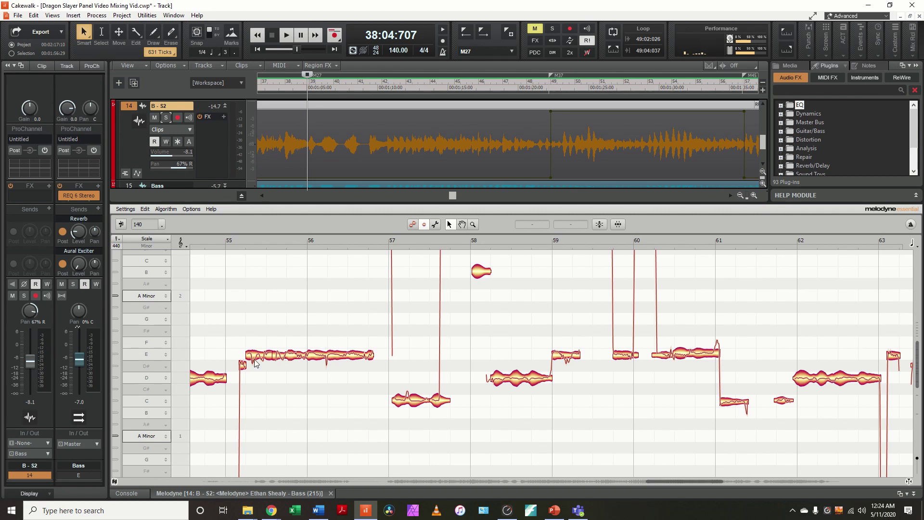
Try shifting the E 2 note just after bar 55, and solo B - S2 while playing from bar 38 to bar 44
{"action": "mouse_move", "coordinate": [259, 361]}
{"action": "left_mouse_down"}
{"action": "mouse_move", "coordinate": [271, 319]}
{"action": "mouse_move", "coordinate": [268, 354]}
{"action": "left_mouse_up"}
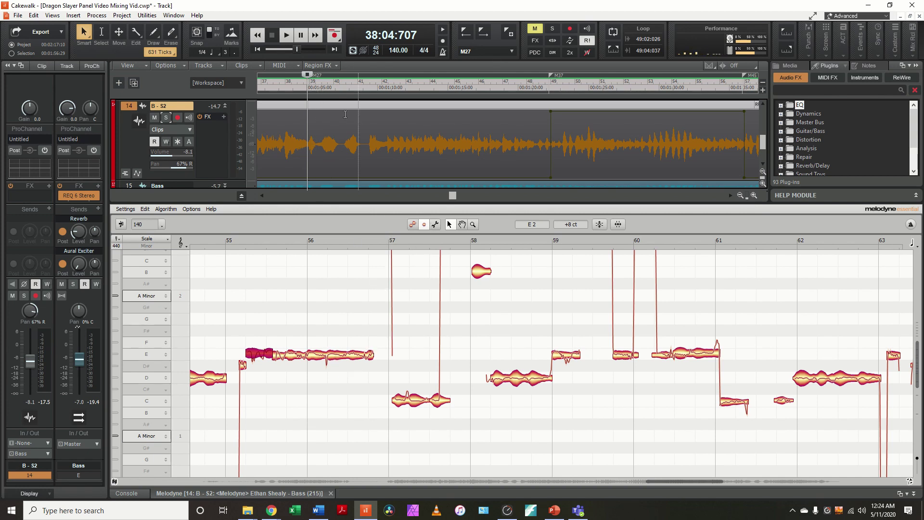
{"action": "left_click_drag", "start_coordinate": [669, 477], "coordinate": [606, 487]}
{"action": "left_click_drag", "start_coordinate": [576, 490], "coordinate": [496, 490]}
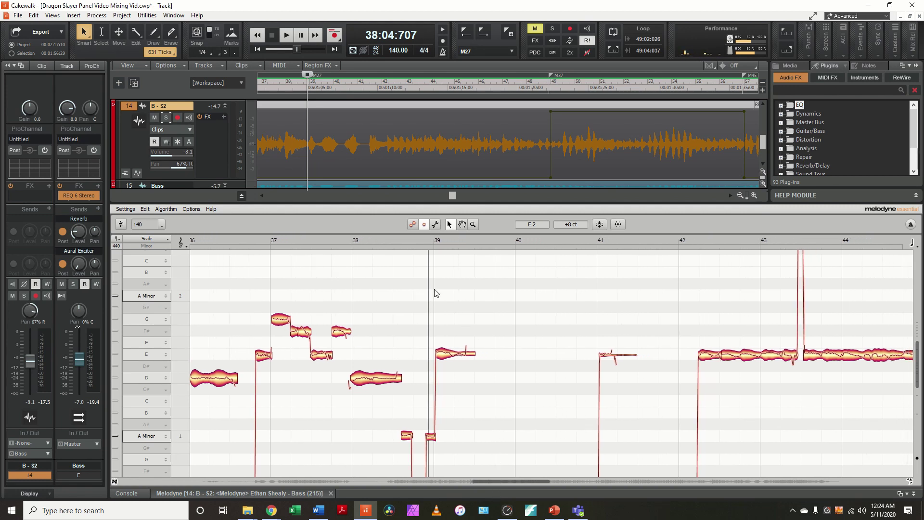
{"action": "key", "text": "space"}
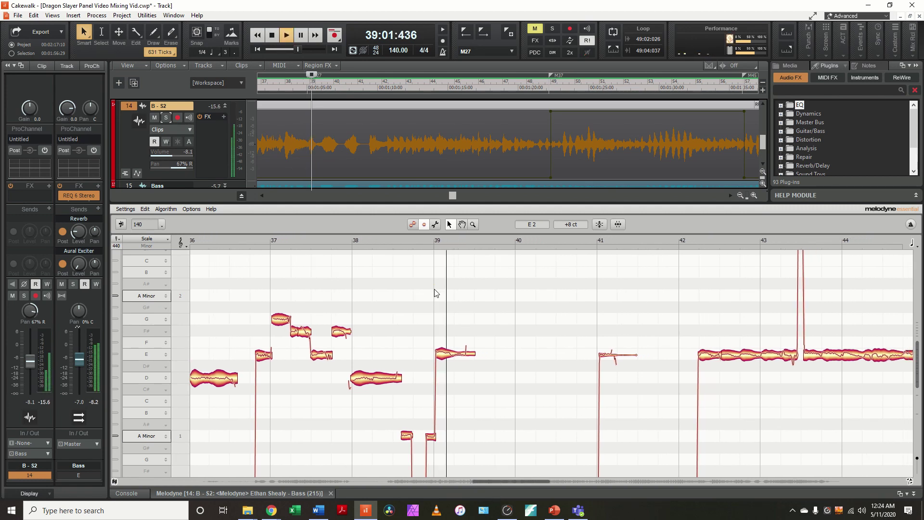
{"action": "left_click", "coordinate": [167, 117]}
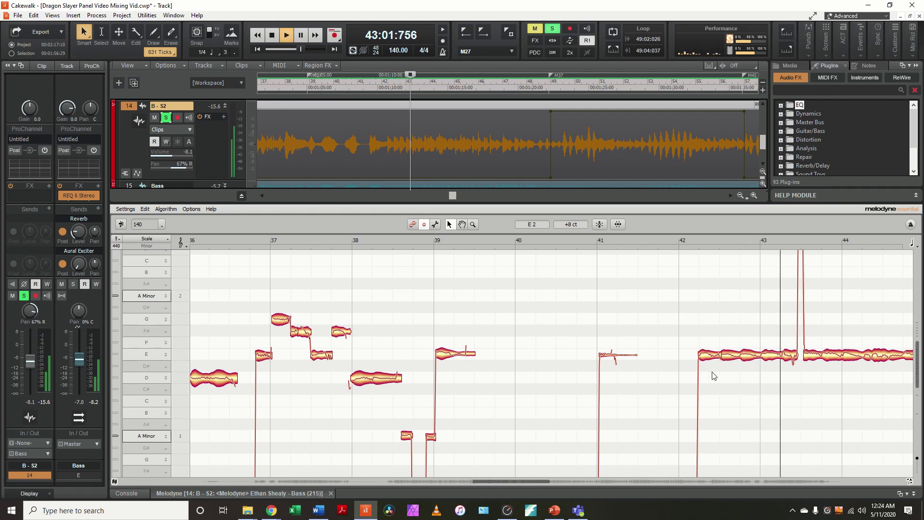
{"action": "key", "text": "space"}
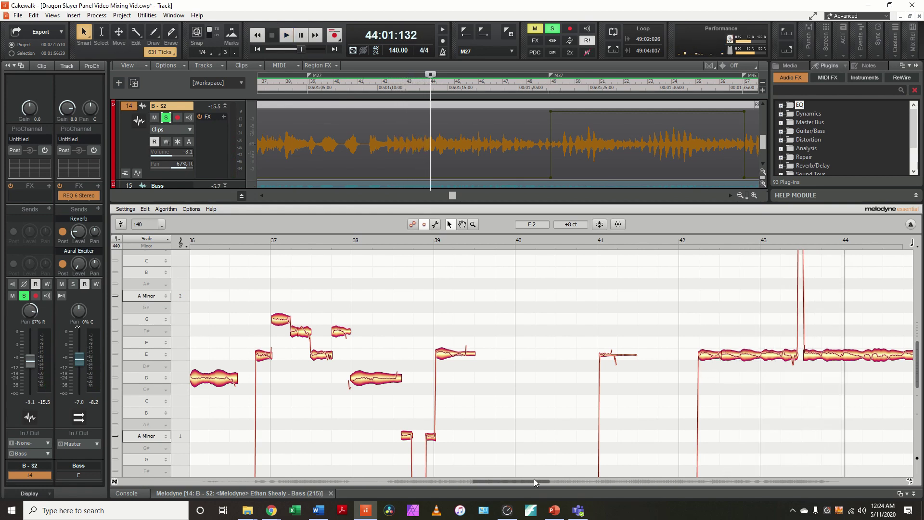
Nudge the start of the E 2 note just after bar 42 slightly later and play it back from just before bar 41
{"action": "left_click_drag", "start_coordinate": [533, 481], "coordinate": [553, 483]}
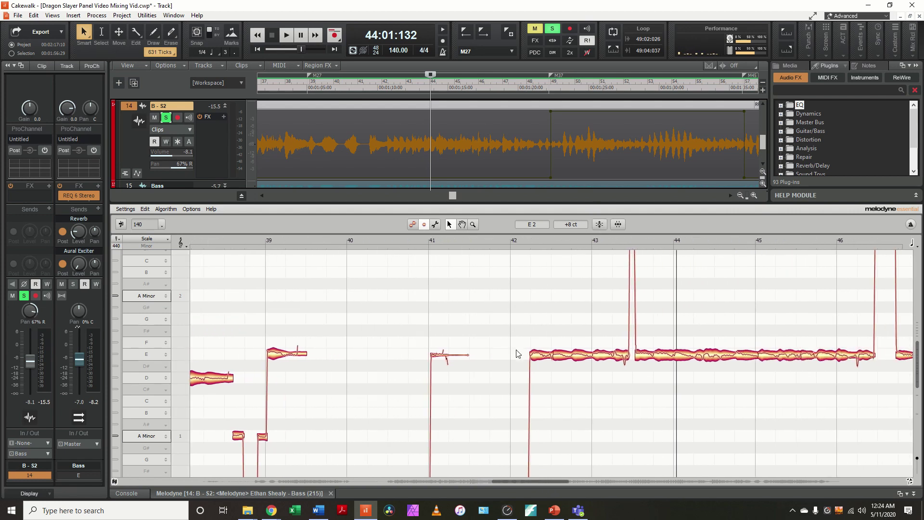
{"action": "left_click", "coordinate": [552, 356]}
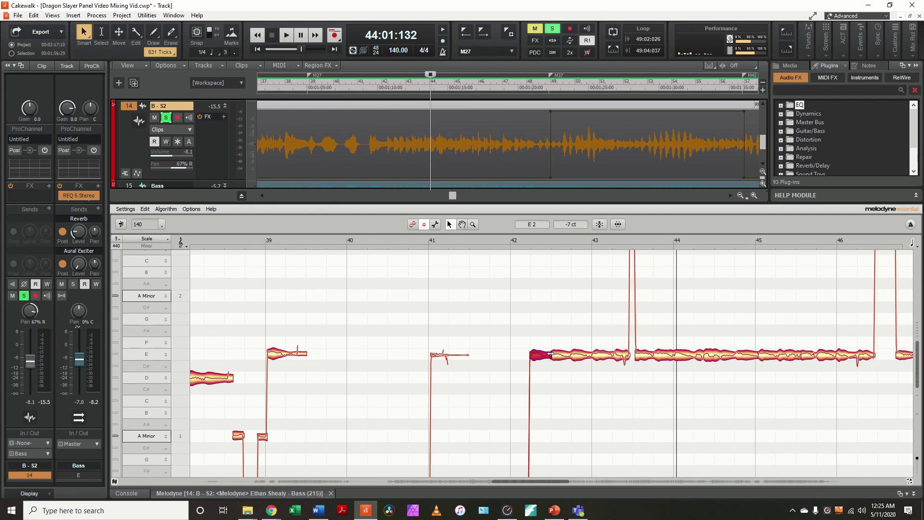
{"action": "left_click_drag", "start_coordinate": [529, 354], "coordinate": [530, 356]}
{"action": "left_click", "coordinate": [427, 242]}
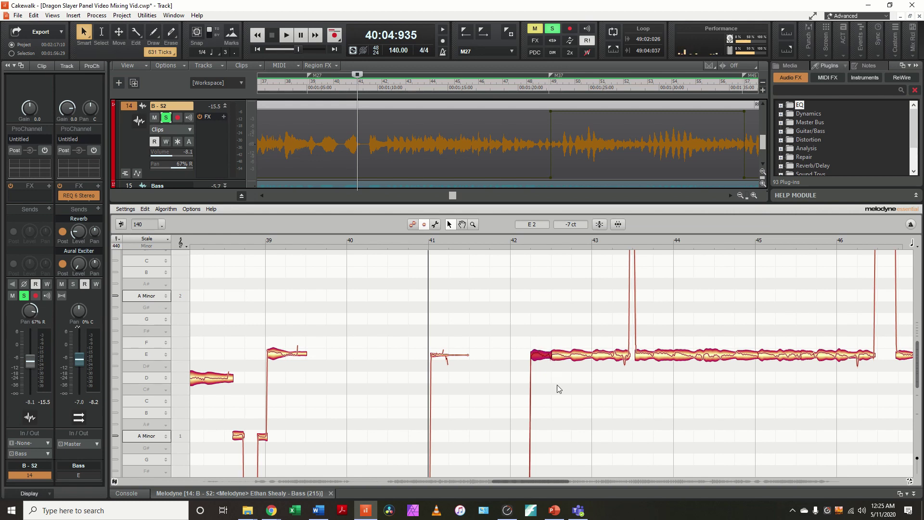
{"action": "key", "text": "space"}
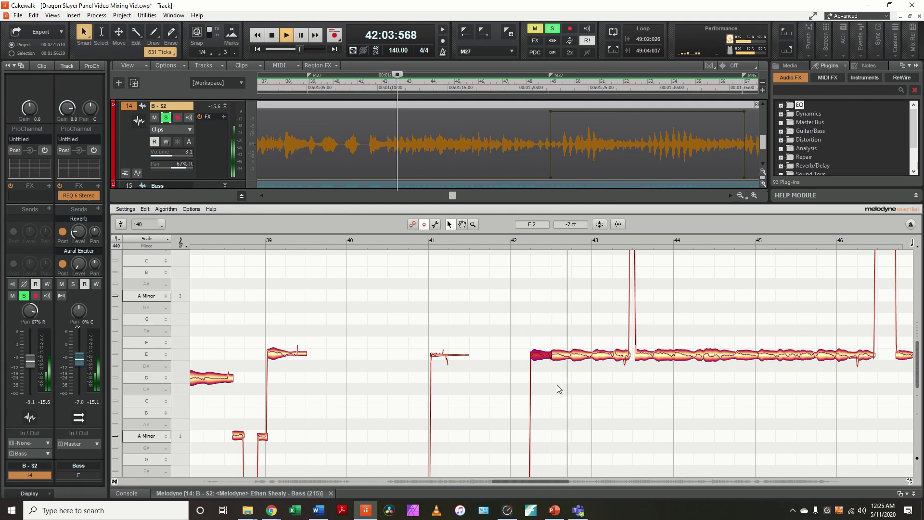
{"action": "key", "text": "space"}
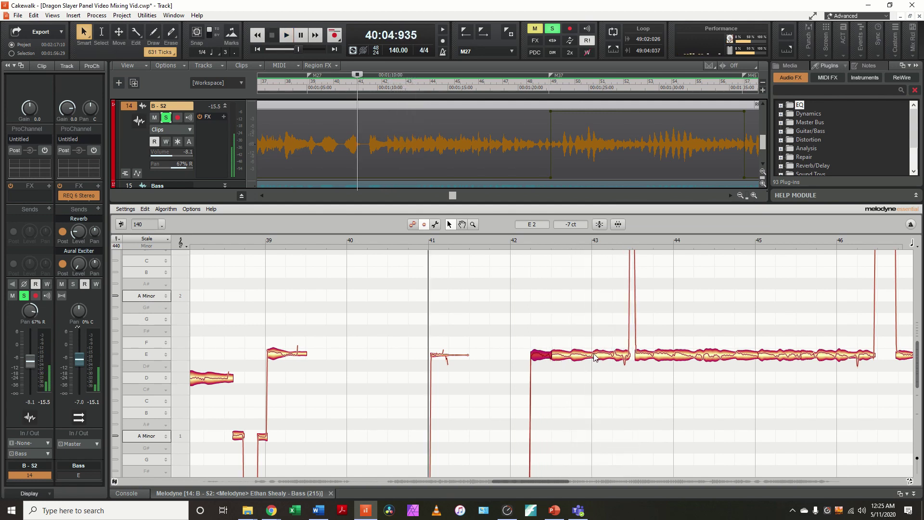
Check the pitch of the adjoining E 2 note before bar 43.5, deselect it, and show B - S2's mute automation
{"action": "left_click", "coordinate": [596, 357]}
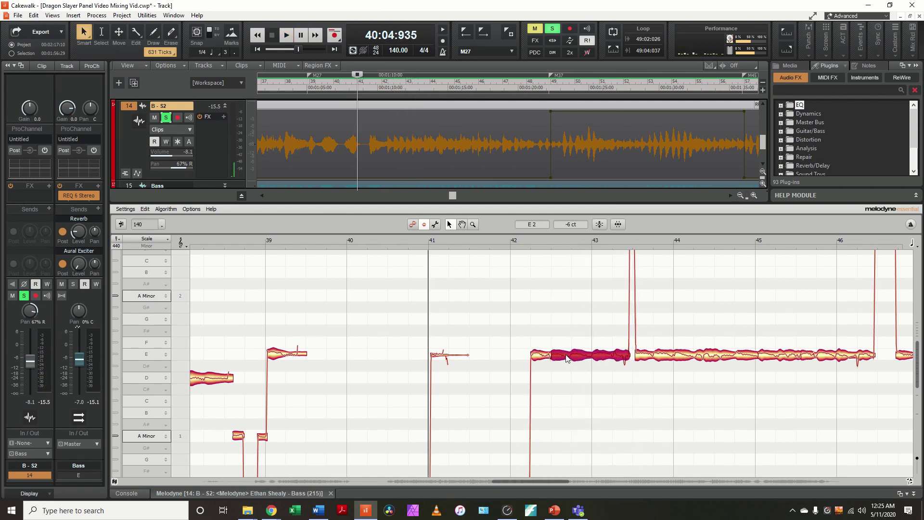
{"action": "left_click", "coordinate": [563, 375]}
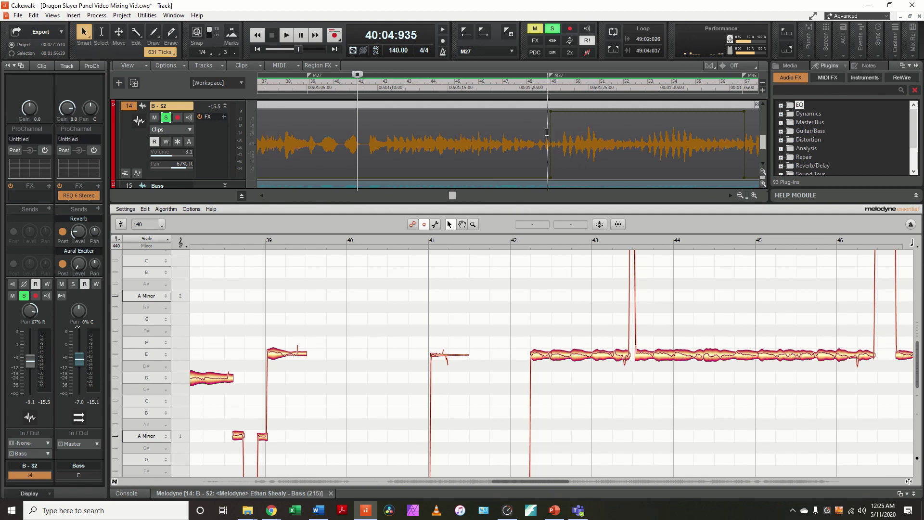
{"action": "left_click", "coordinate": [565, 111]}
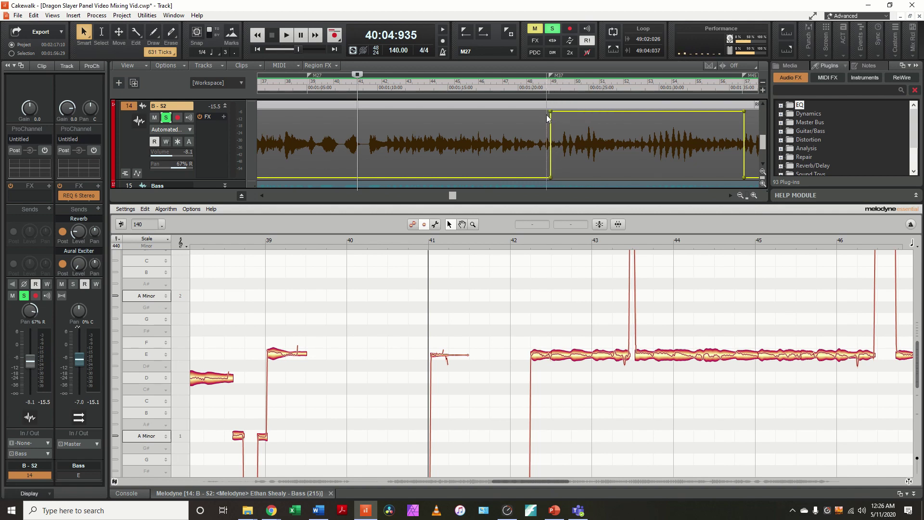
Play the soloed B - S2 track from bar 48 into its automated mute section starting at bar 49
{"action": "key", "text": "ctrl+Page_Down"}
{"action": "key", "text": "ctrl+Page_Down"}
{"action": "key", "text": "ctrl+Page_Down"}
{"action": "key", "text": "ctrl+Page_Down"}
{"action": "key", "text": "ctrl+Page_Down"}
{"action": "key", "text": "ctrl+Page_Down"}
{"action": "key", "text": "ctrl+Page_Down"}
{"action": "key", "text": "ctrl+Page_Down"}
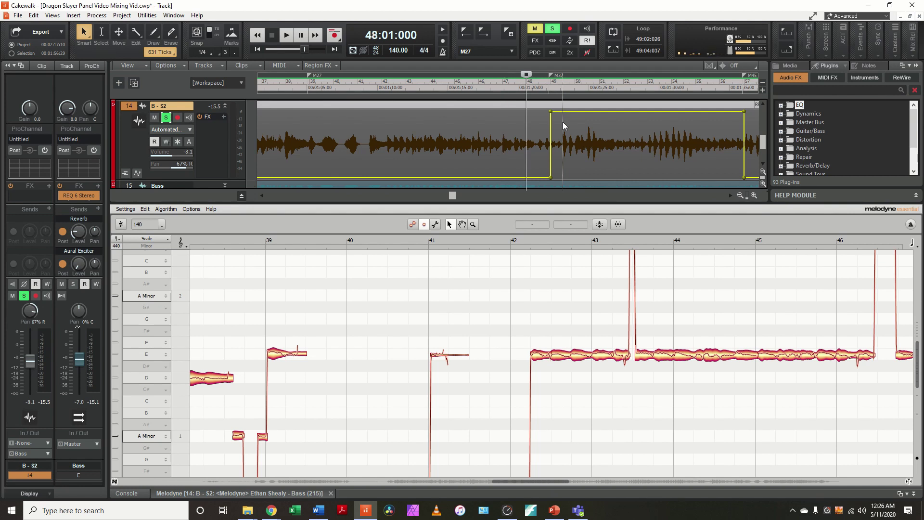
{"action": "key", "text": "space"}
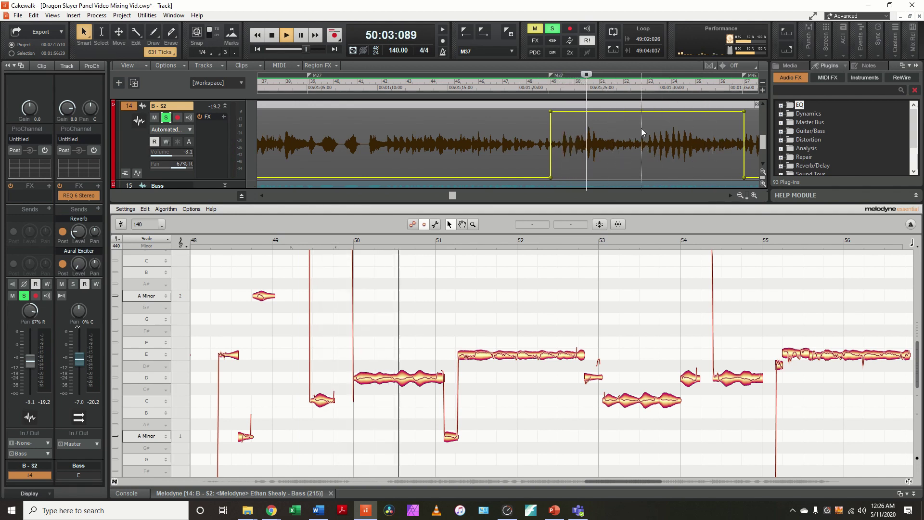
{"action": "key", "text": "space"}
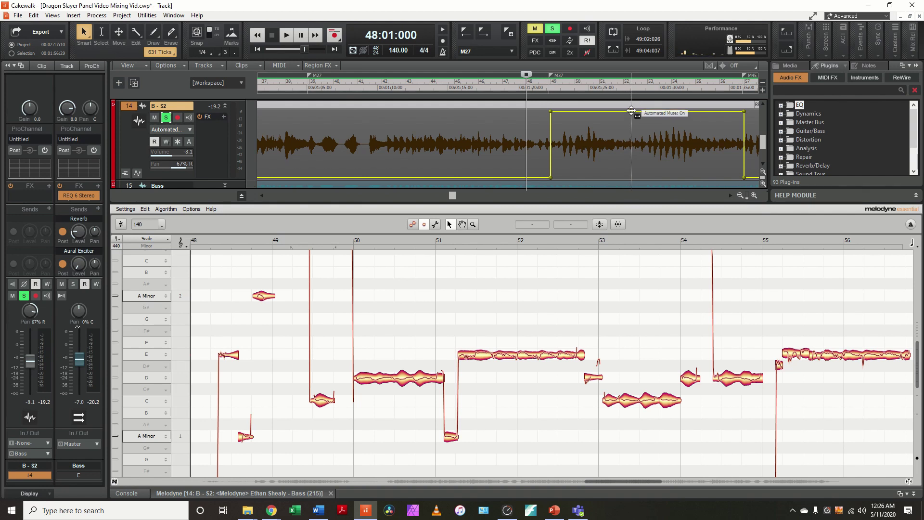
Switch B - S2's automated mute off between bars 49 and 57, and play the passage from bar 48
{"action": "left_click", "coordinate": [631, 111]}
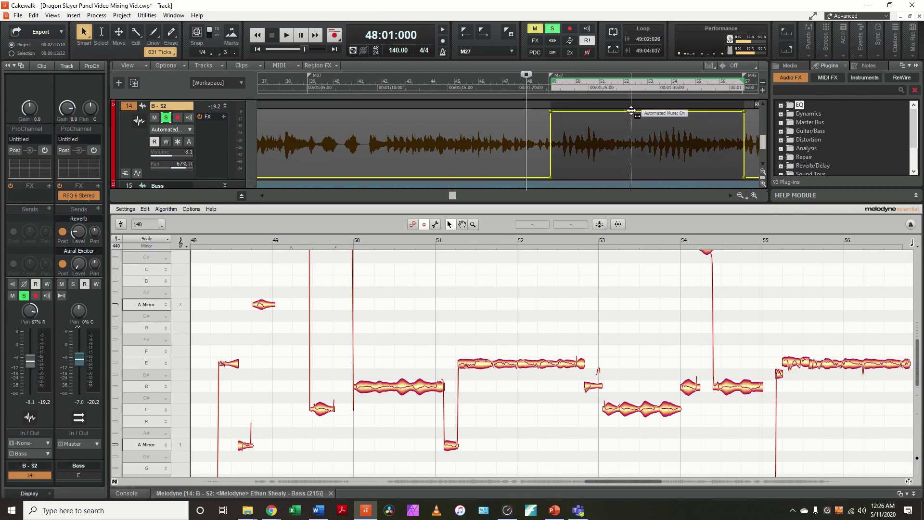
{"action": "left_click_drag", "start_coordinate": [631, 111], "coordinate": [630, 177]}
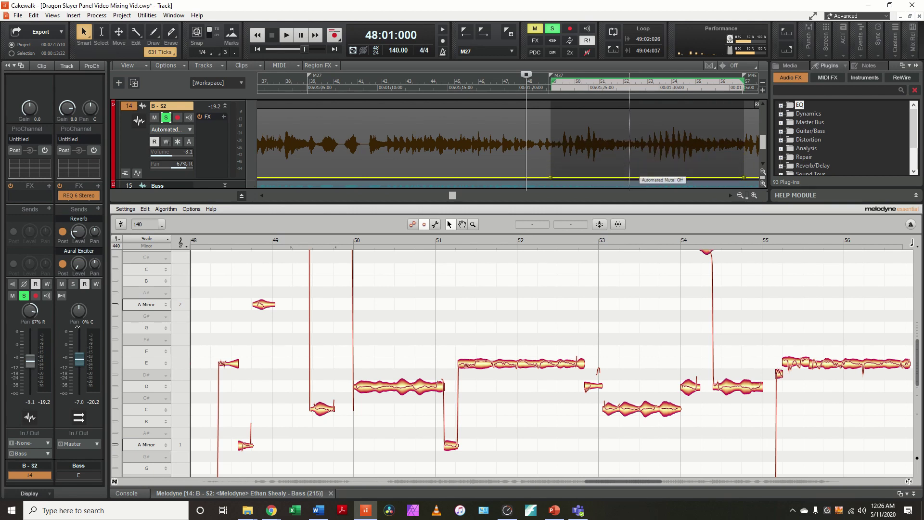
{"action": "key", "text": "space"}
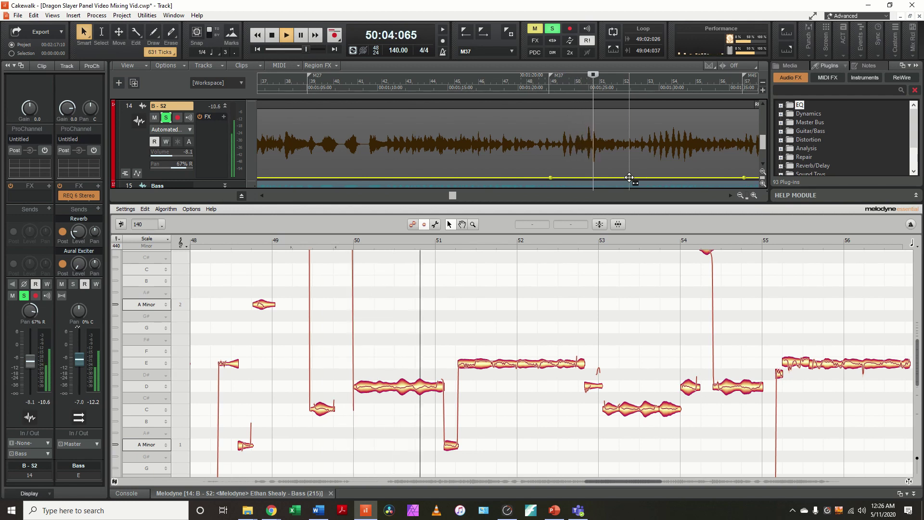
{"action": "key", "text": "space"}
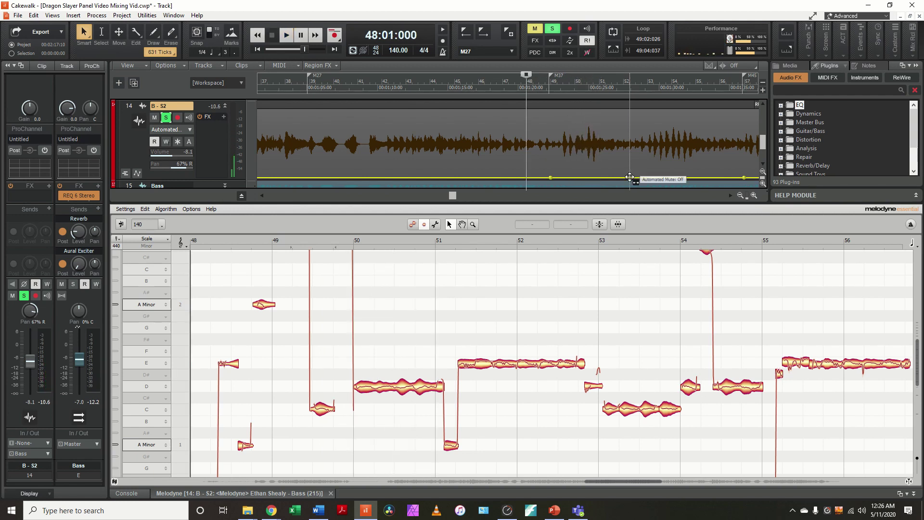
Switch B - S2's automated mute back on between bars 49 and 57, and unsolo the track
{"action": "left_click_drag", "start_coordinate": [630, 177], "coordinate": [618, 106]}
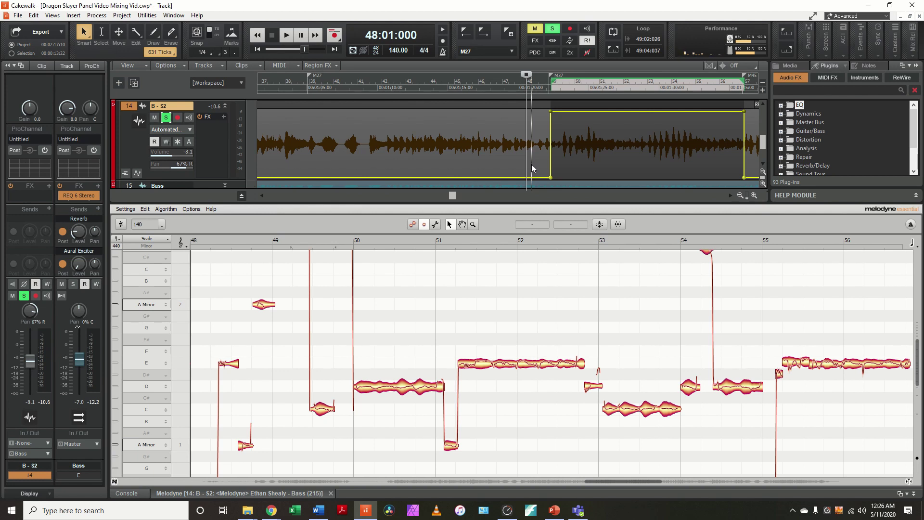
{"action": "left_click", "coordinate": [167, 117]}
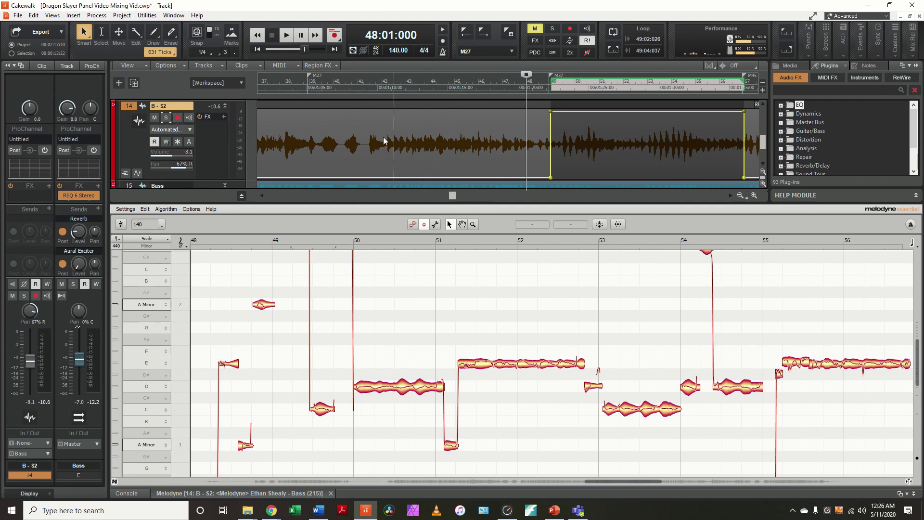
Select the V - S3 violin track and enlarge the track heights to show its waveform and controls
{"action": "scroll", "coordinate": [176, 128], "scroll_direction": "up", "scroll_amount": 5}
{"action": "scroll", "coordinate": [176, 127], "scroll_direction": "up", "scroll_amount": 8}
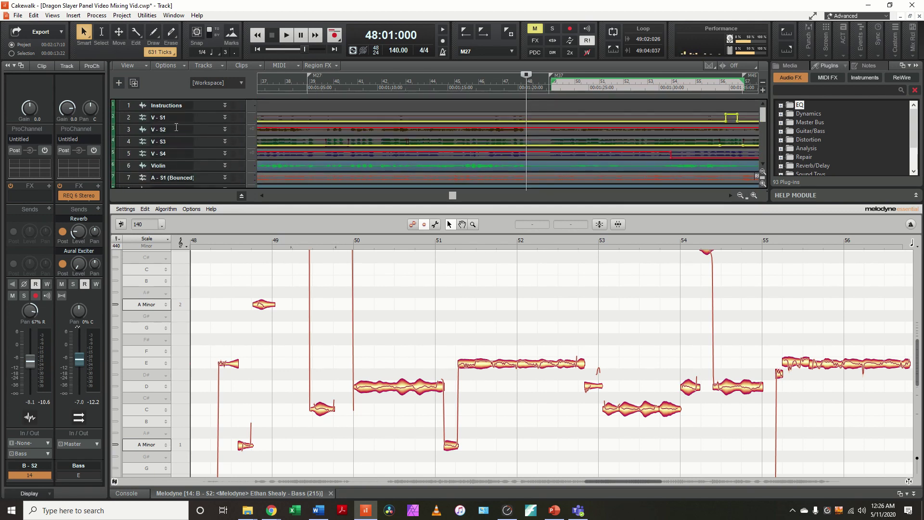
{"action": "left_click", "coordinate": [202, 143]}
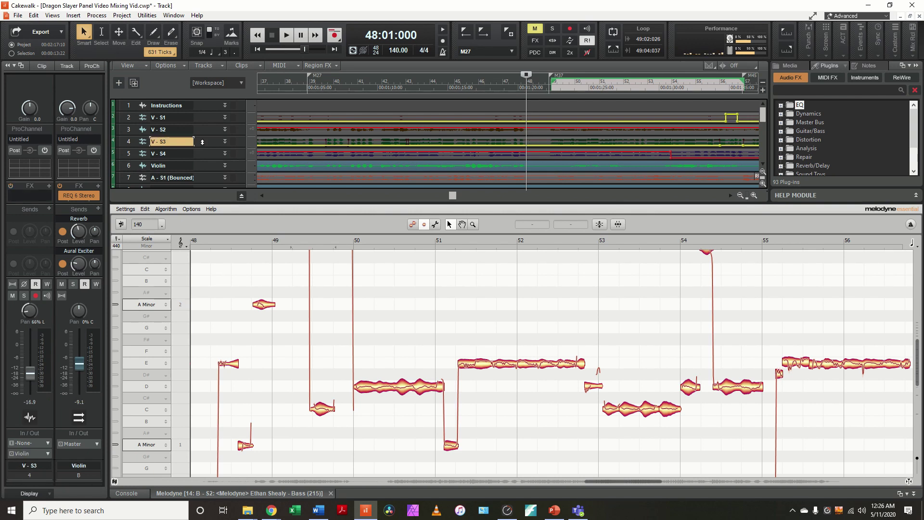
{"action": "key", "text": "ctrl+Down"}
{"action": "key", "text": "ctrl+Down"}
{"action": "key", "text": "ctrl+Down"}
{"action": "key", "text": "ctrl+Down"}
{"action": "key", "text": "ctrl+Down"}
{"action": "key", "text": "ctrl+Down"}
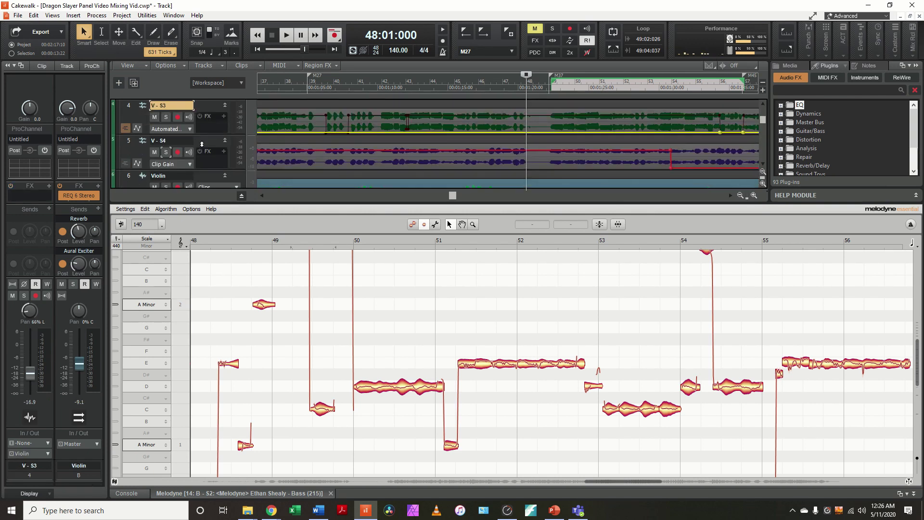
{"action": "key", "text": "ctrl+Down"}
Place the playhead at bar 56 and display V - S3's clip gain envelope
{"action": "key", "text": "ctrl+Page_Down"}
{"action": "key", "text": "ctrl+Page_Down"}
{"action": "key", "text": "ctrl+Page_Down"}
{"action": "key", "text": "ctrl+Page_Down"}
{"action": "key", "text": "ctrl+Page_Down"}
{"action": "key", "text": "ctrl+Page_Down"}
{"action": "key", "text": "ctrl+Page_Down"}
{"action": "key", "text": "ctrl+Page_Down"}
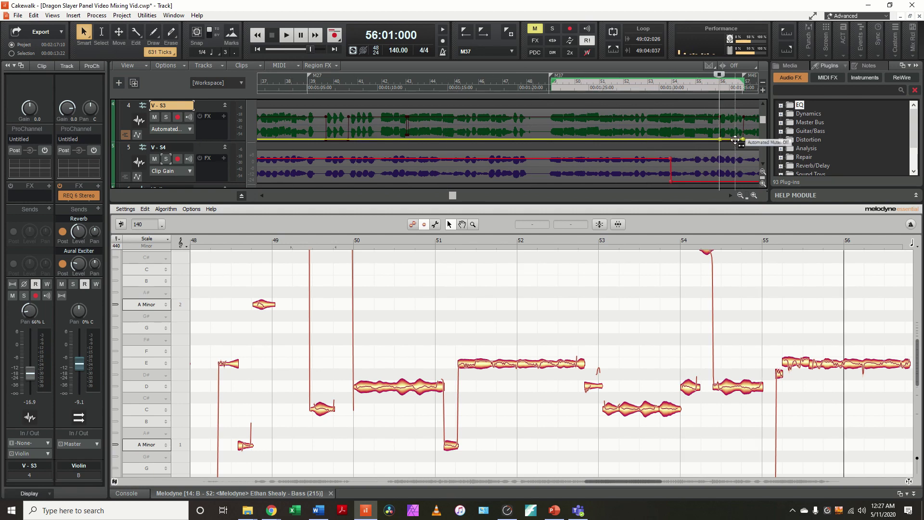
{"action": "left_click", "coordinate": [698, 118], "text": "shift"}
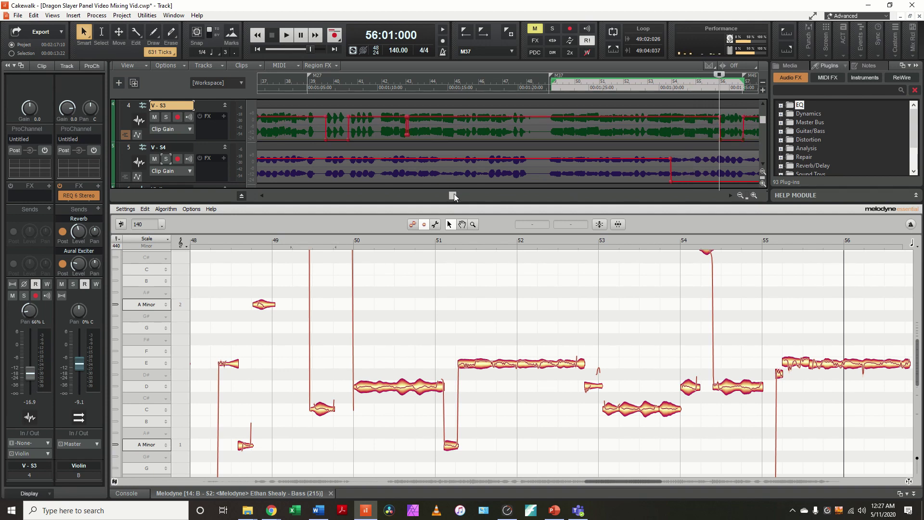
Solo V - S3 and play from 55:02:874 through its clip gain dip between bars 56 and 57
{"action": "left_click_drag", "start_coordinate": [455, 193], "coordinate": [502, 199]}
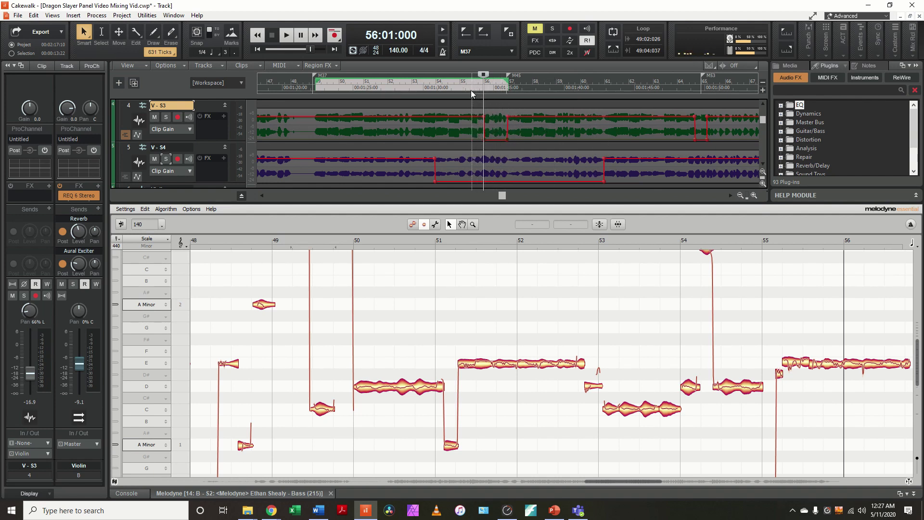
{"action": "scroll", "coordinate": [478, 85], "scroll_direction": "up", "scroll_amount": 5}
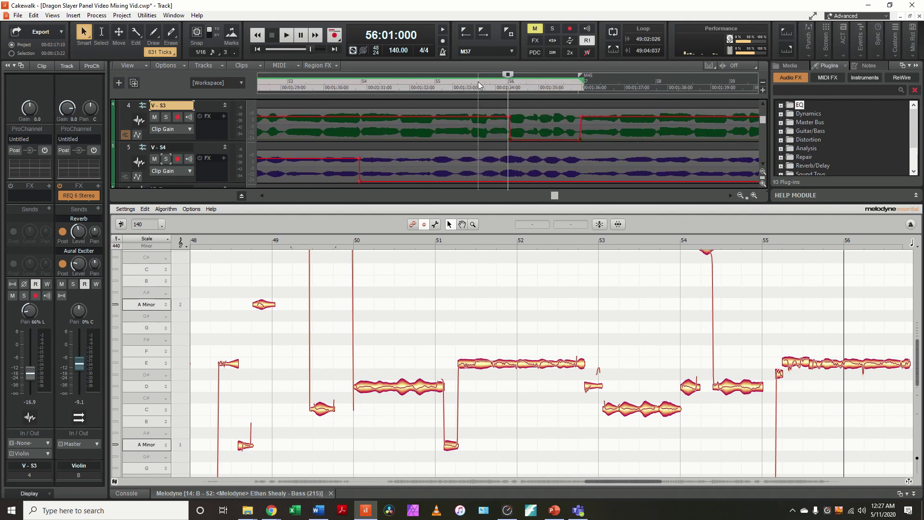
{"action": "left_click", "coordinate": [459, 82]}
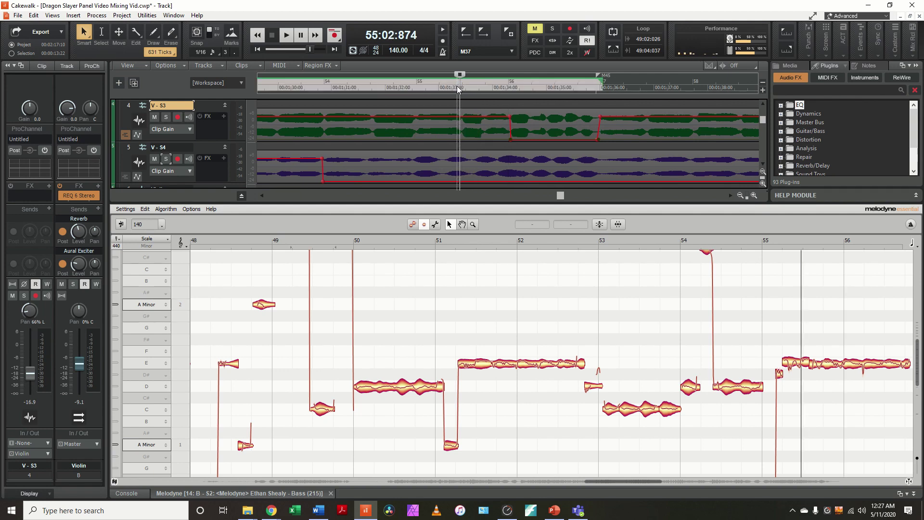
{"action": "left_click", "coordinate": [166, 117]}
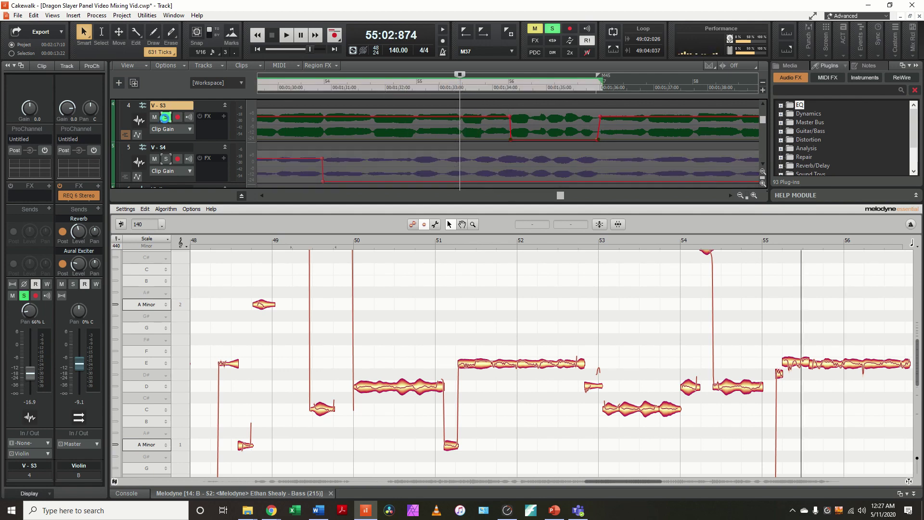
{"action": "key", "text": "space"}
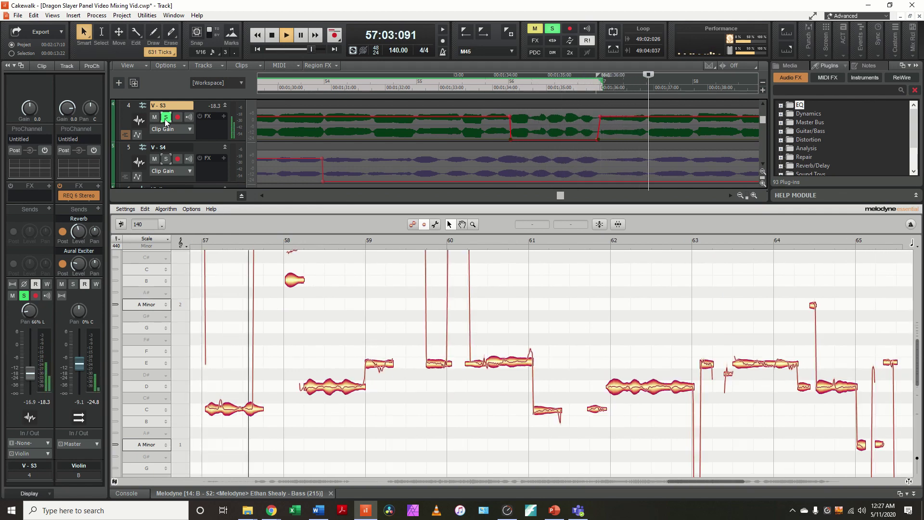
{"action": "key", "text": "space"}
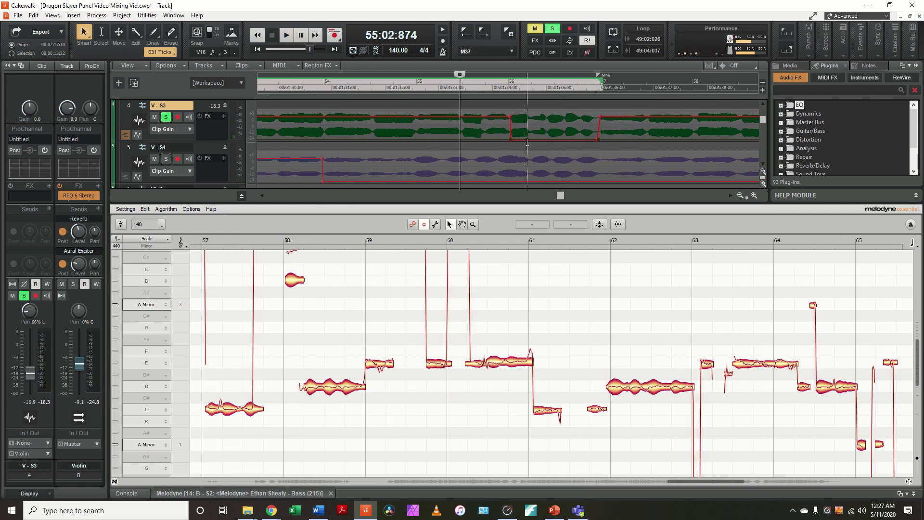
Raise V - S3's clip gain between bars 56 and 57 to about -0.2 dB and play the passage
{"action": "left_click", "coordinate": [533, 126]}
{"action": "left_click_drag", "start_coordinate": [533, 126], "coordinate": [536, 117]}
{"action": "key", "text": "space"}
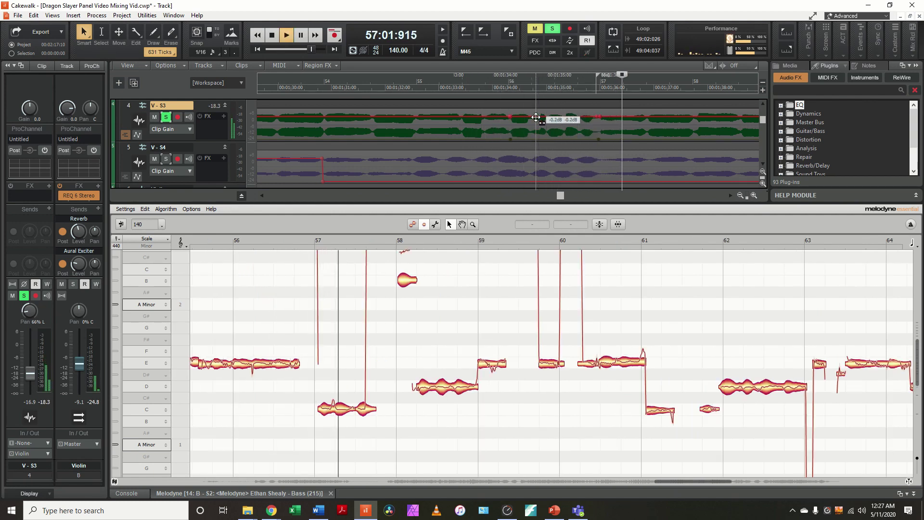
{"action": "key", "text": "space"}
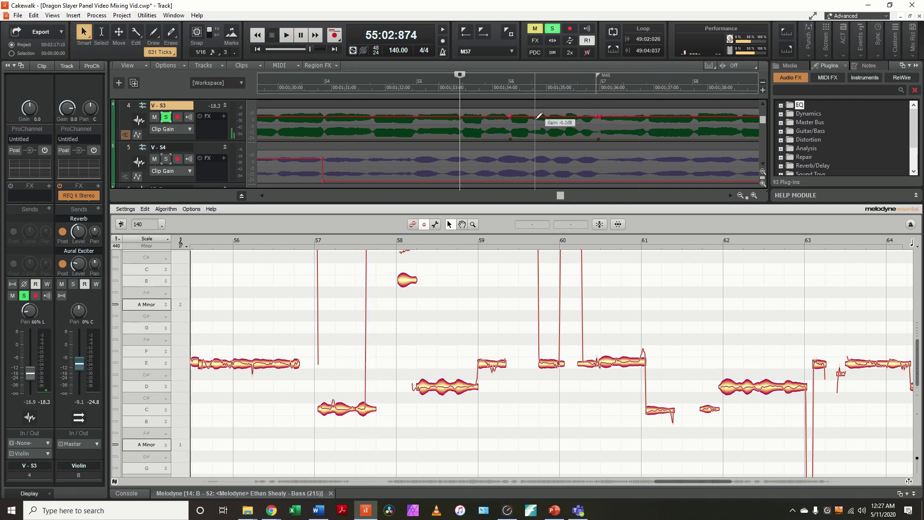
Lower V - S3's clip gain between bars 56 and 57 to restore the dip, and display its automated mute envelope
{"action": "left_click_drag", "start_coordinate": [536, 118], "coordinate": [542, 182]}
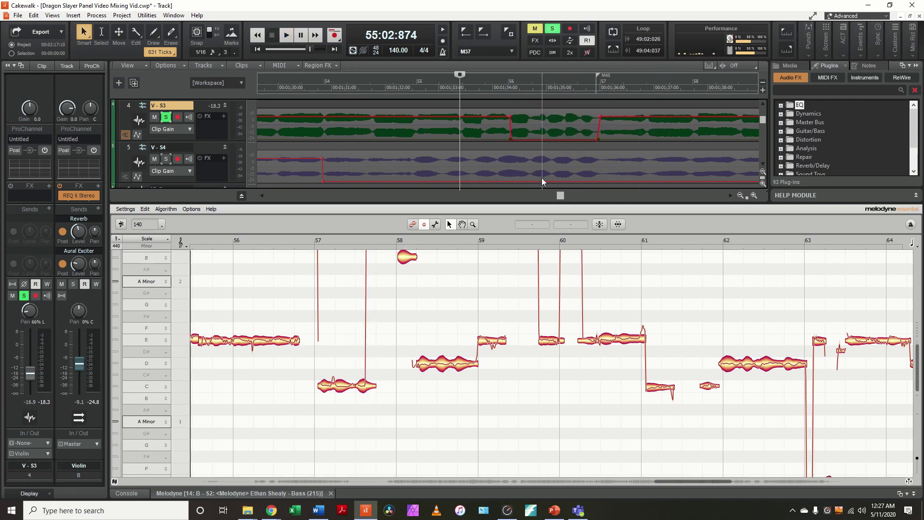
{"action": "left_click", "coordinate": [626, 140]}
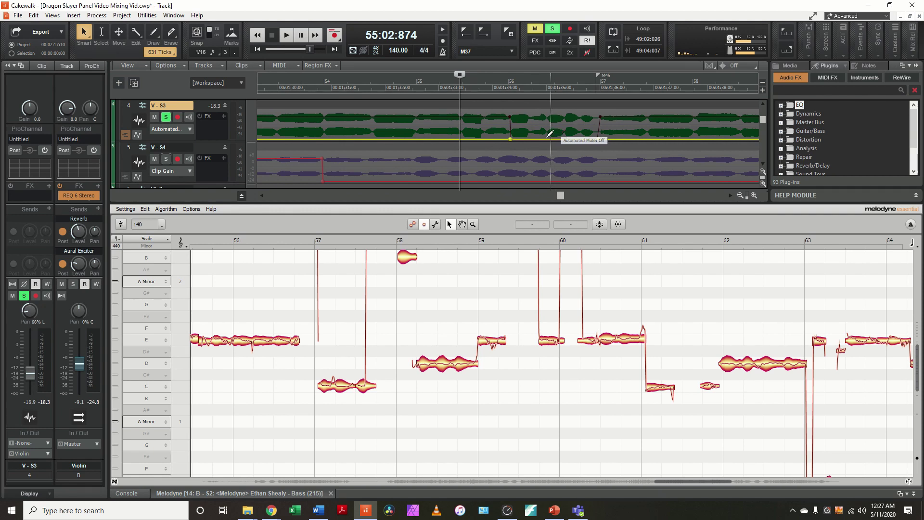
Review the Automation and Clip Automation choices available for V - S3, and unsolo the track
{"action": "left_click", "coordinate": [189, 128]}
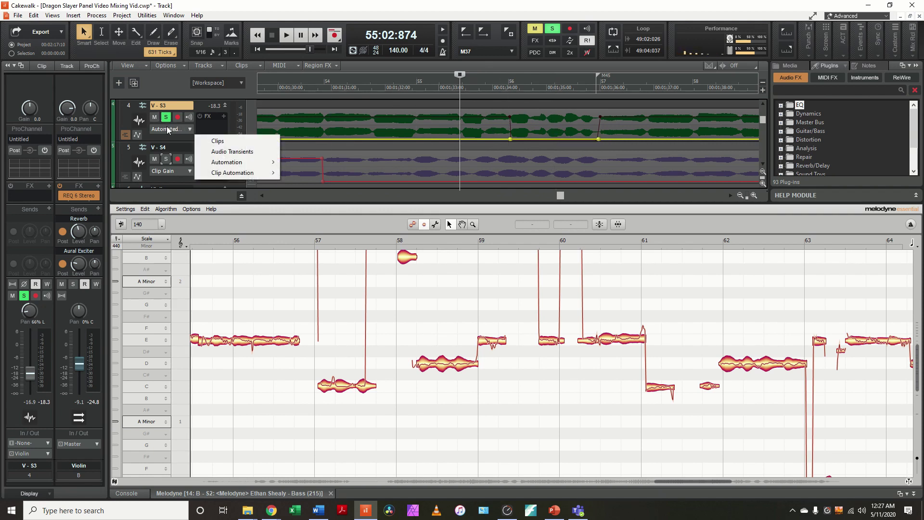
{"action": "mouse_move", "coordinate": [233, 167]}
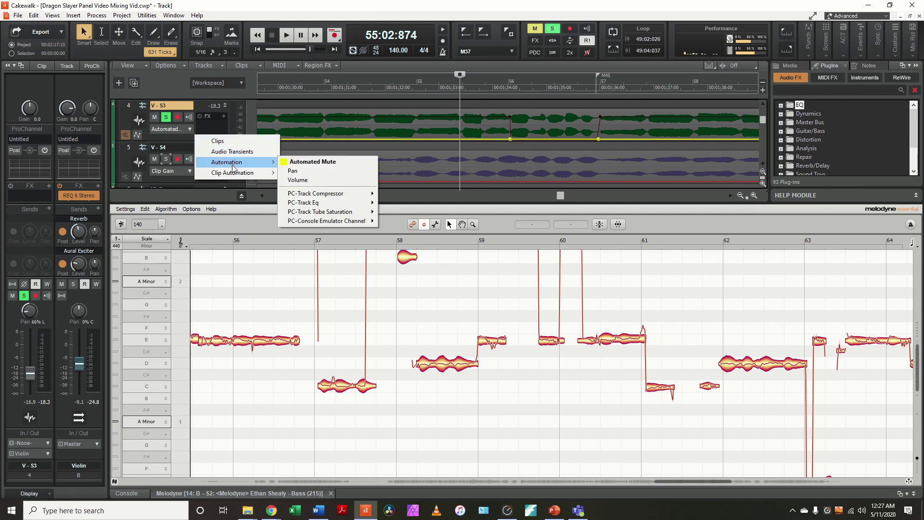
{"action": "mouse_move", "coordinate": [265, 177]}
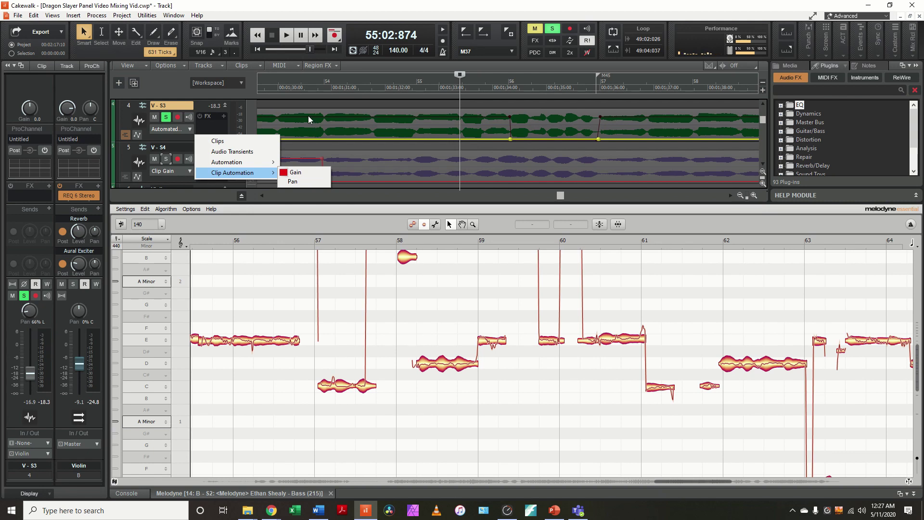
{"action": "left_click", "coordinate": [167, 117]}
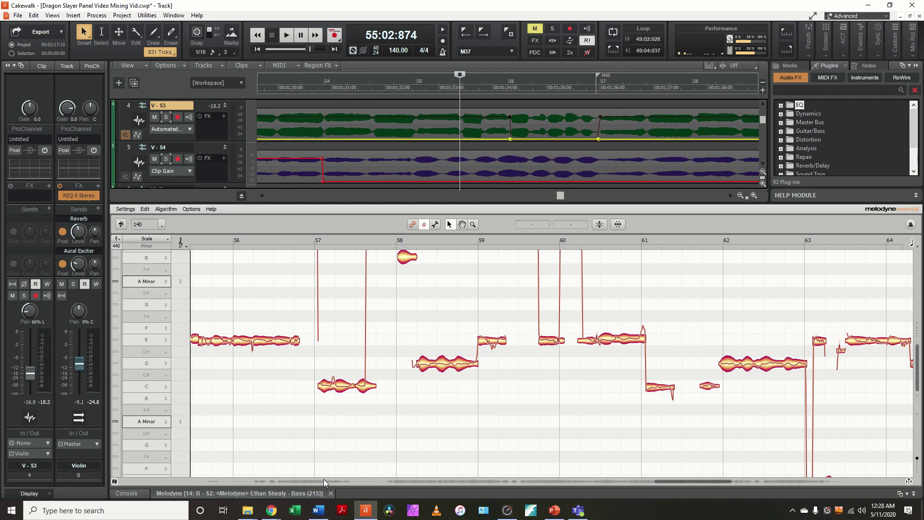
Close the B - S2 Melodyne editor to reveal the console, and display V - S3's clip gain envelope again
{"action": "left_click", "coordinate": [333, 492]}
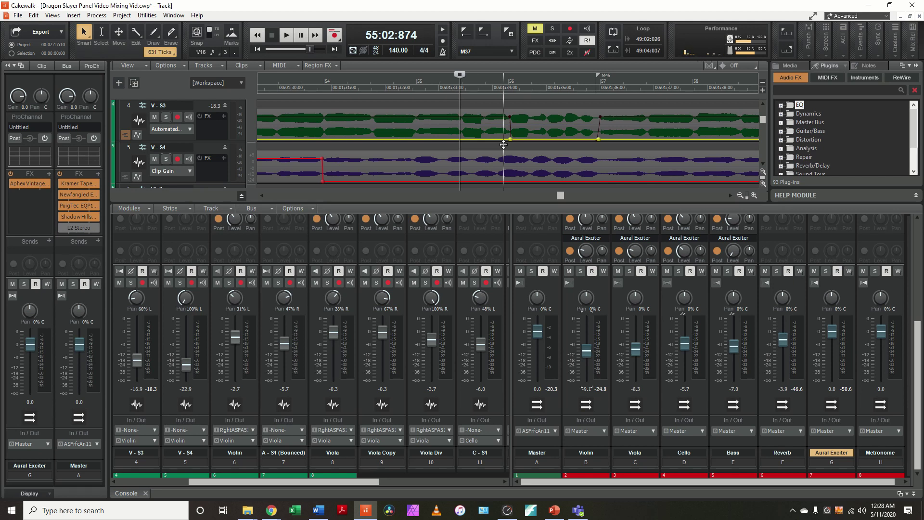
{"action": "left_click", "coordinate": [489, 116]}
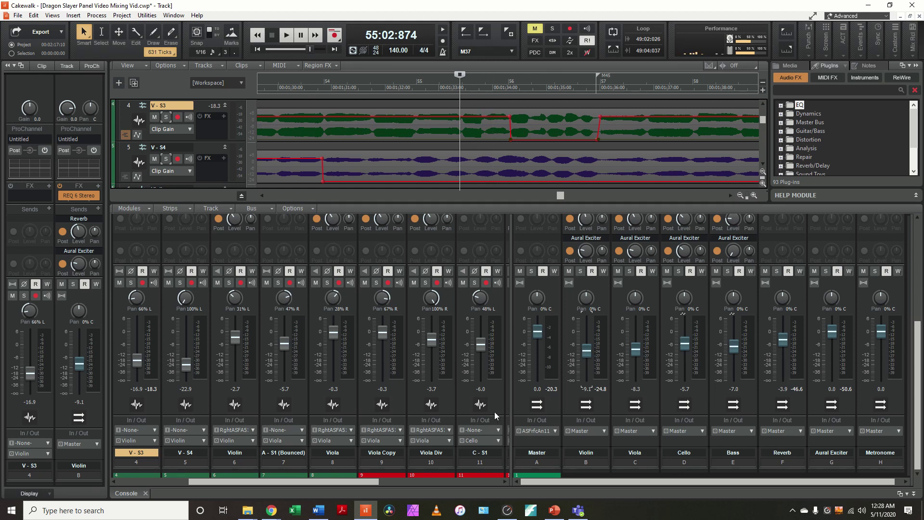
Select the console strips from V - S1 through Violin, tracks 2 to 6
{"action": "left_click_drag", "start_coordinate": [351, 483], "coordinate": [249, 490]}
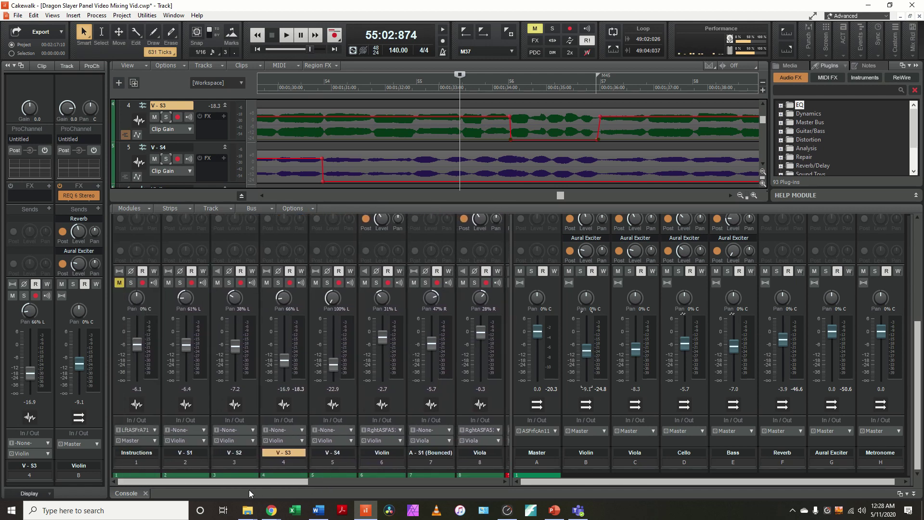
{"action": "left_click_drag", "start_coordinate": [189, 464], "coordinate": [362, 463]}
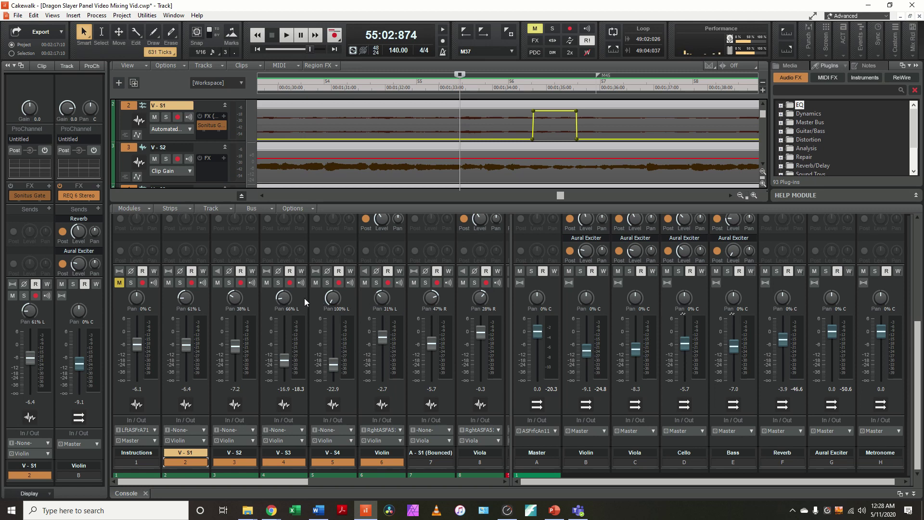
Examine the pan settings of the violin, viola, cello and bass strips in the console
{"action": "mouse_move", "coordinate": [388, 307]}
{"action": "left_click_drag", "start_coordinate": [297, 482], "coordinate": [362, 481]}
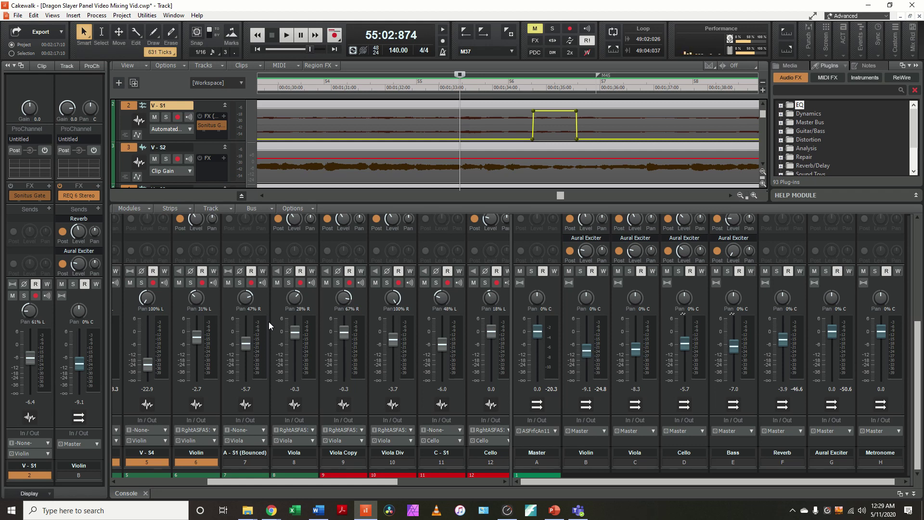
{"action": "left_click_drag", "start_coordinate": [289, 481], "coordinate": [412, 483]}
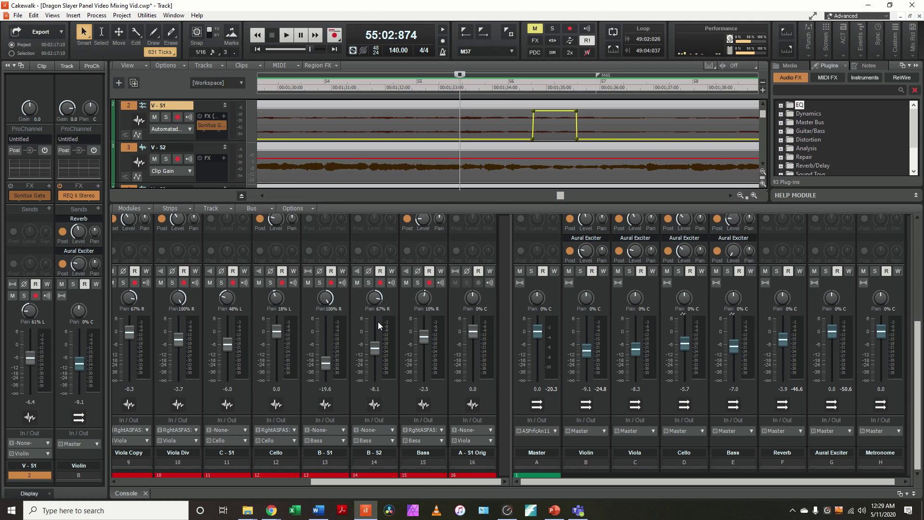
{"action": "left_click_drag", "start_coordinate": [390, 481], "coordinate": [356, 486]}
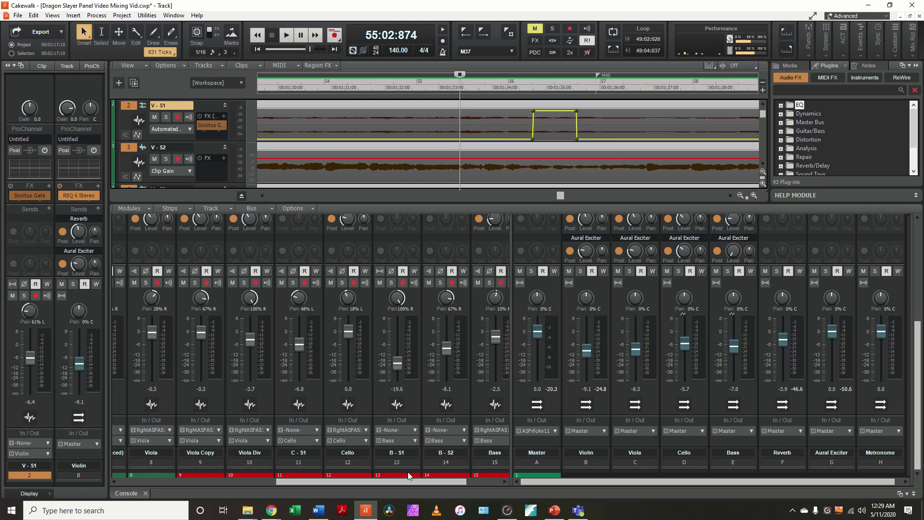
Select the Viola strip and then the Viola Copy strip in the console, and enlarge the track area above it
{"action": "left_click_drag", "start_coordinate": [406, 483], "coordinate": [427, 473]}
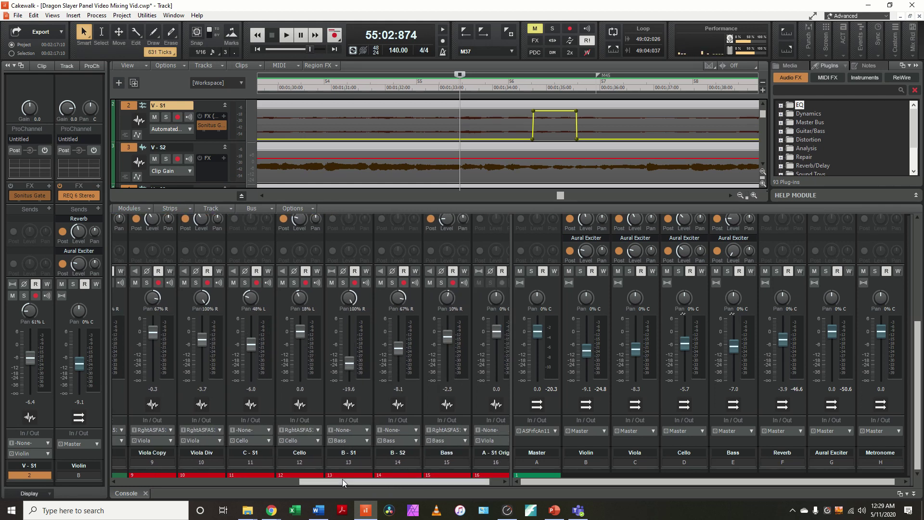
{"action": "left_click_drag", "start_coordinate": [345, 480], "coordinate": [284, 480]}
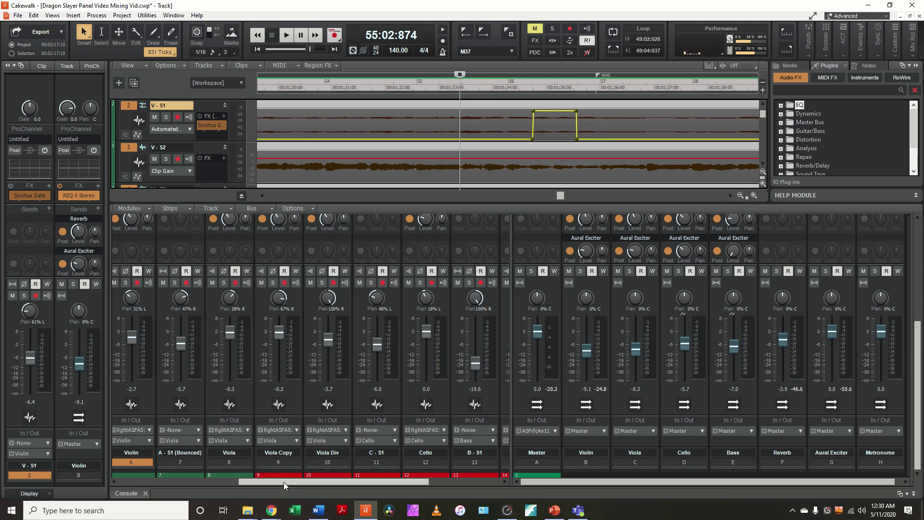
{"action": "left_click_drag", "start_coordinate": [284, 481], "coordinate": [254, 476]}
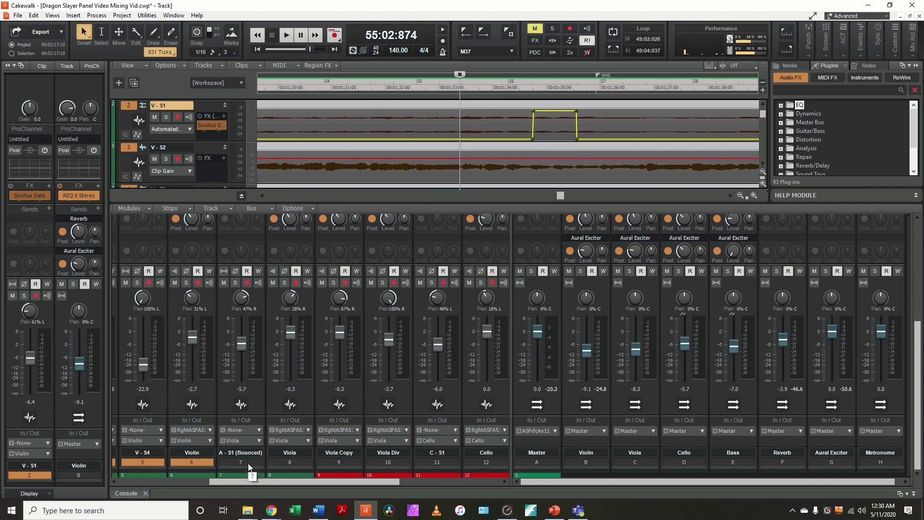
{"action": "left_click", "coordinate": [287, 463]}
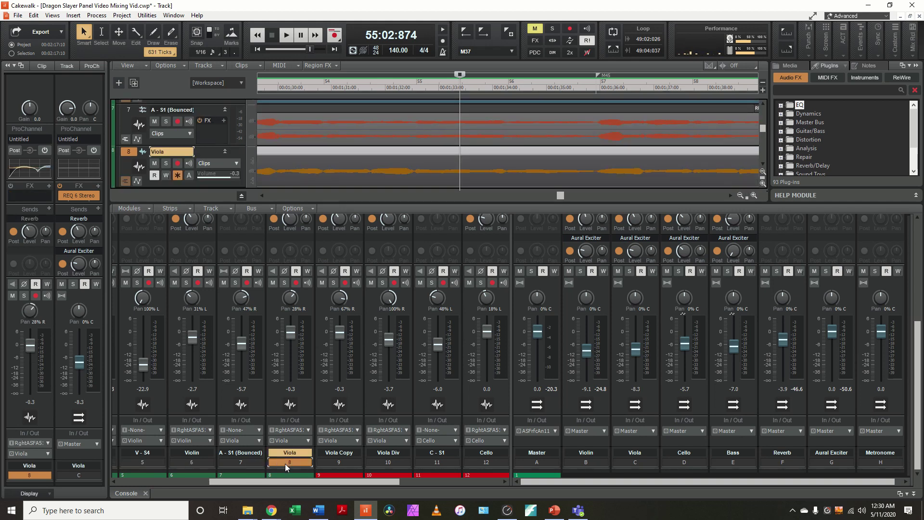
{"action": "left_click", "coordinate": [339, 463]}
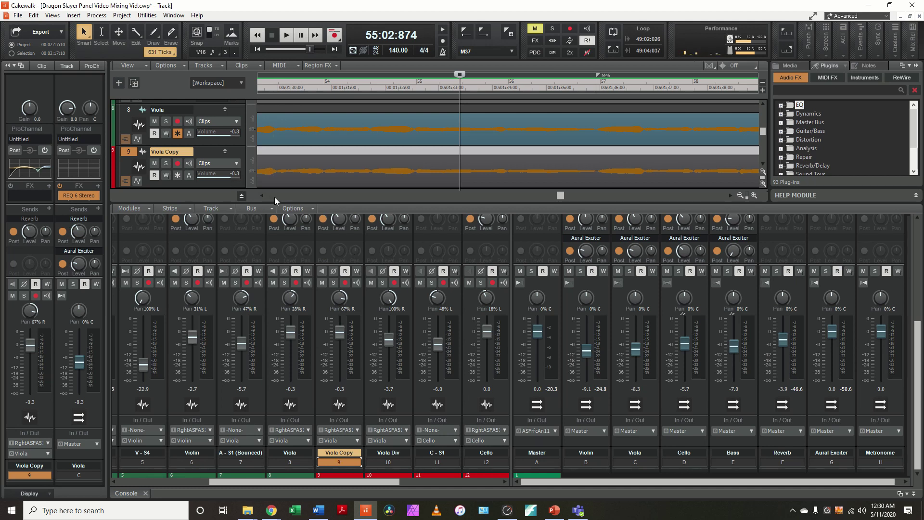
{"action": "left_click_drag", "start_coordinate": [278, 202], "coordinate": [274, 283]}
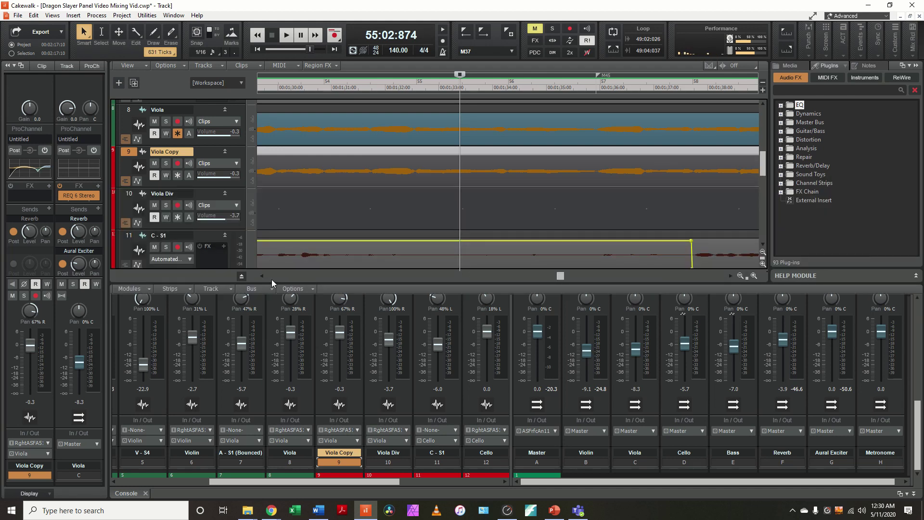
Enlarge the Viola and Viola Copy tracks and compare their note onsets just after marker M27, placing the playhead at 38:04:861
{"action": "scroll", "coordinate": [524, 94], "scroll_direction": "down", "scroll_amount": 5}
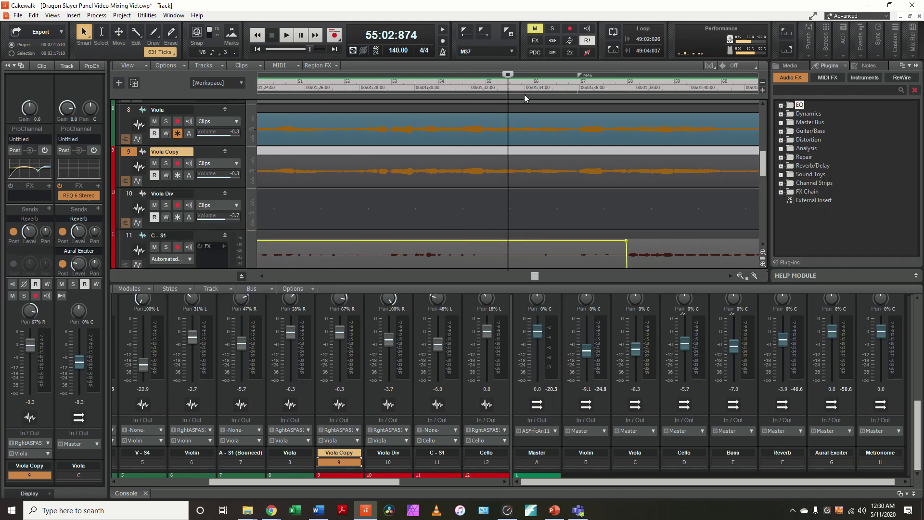
{"action": "key", "text": "ctrl+shift+Page_Up"}
{"action": "key", "text": "ctrl+shift+Page_Up"}
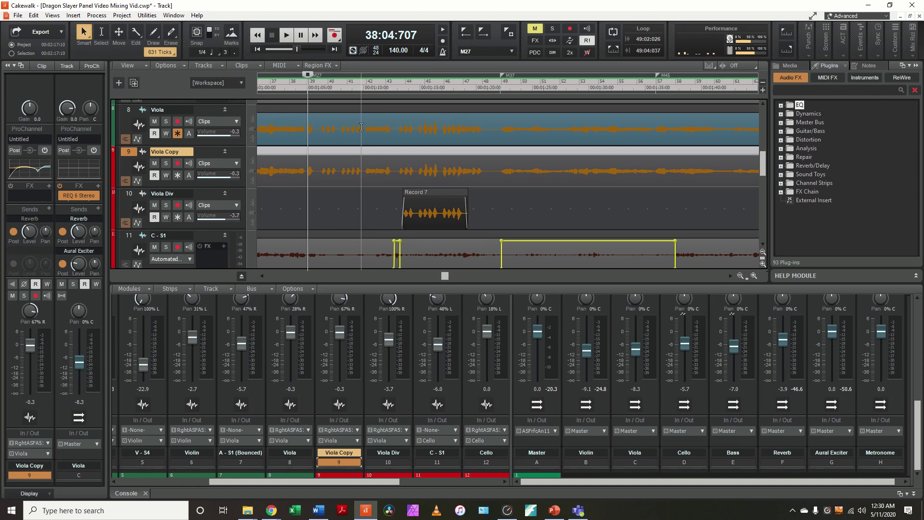
{"action": "scroll", "coordinate": [361, 127], "scroll_direction": "up", "scroll_amount": 5}
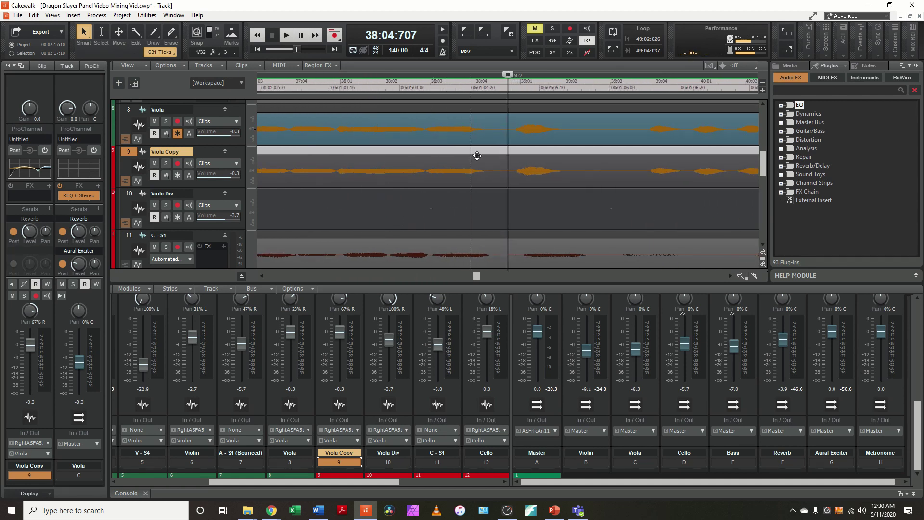
{"action": "double_click", "coordinate": [211, 141]}
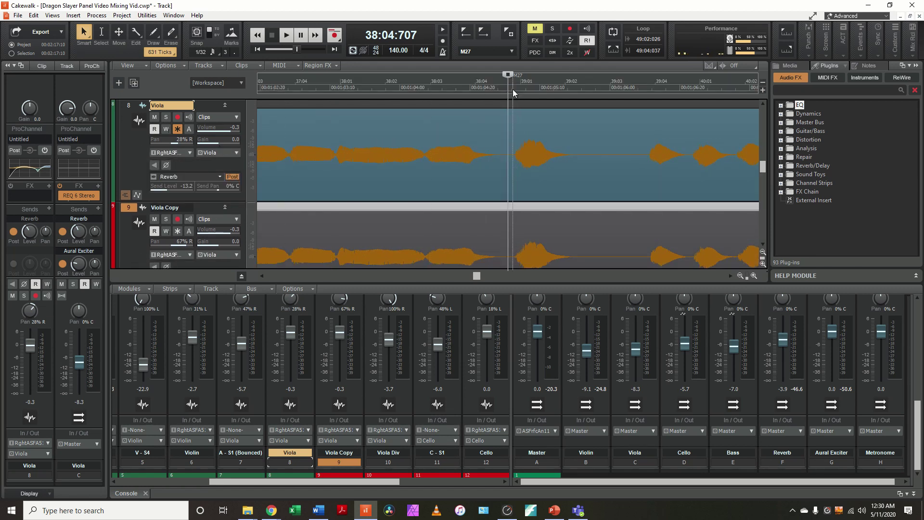
{"action": "left_click_drag", "start_coordinate": [513, 88], "coordinate": [514, 101]}
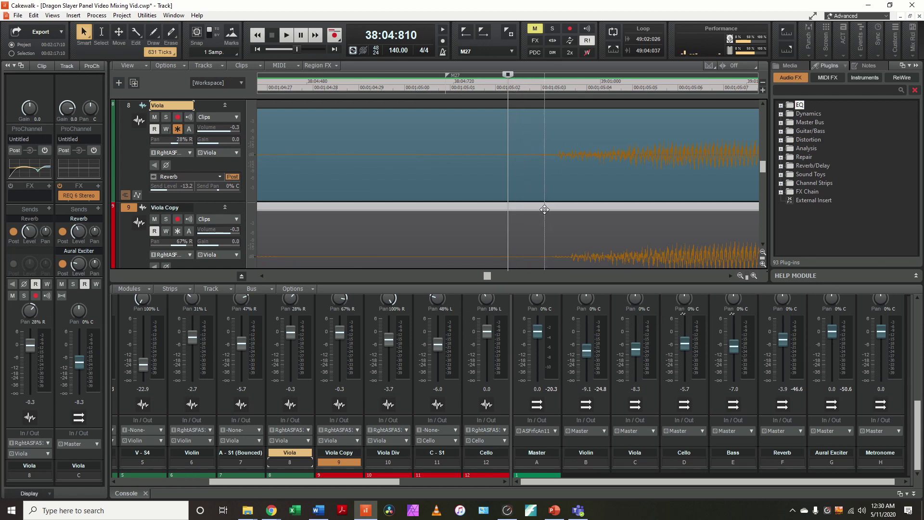
{"action": "left_click", "coordinate": [539, 87]}
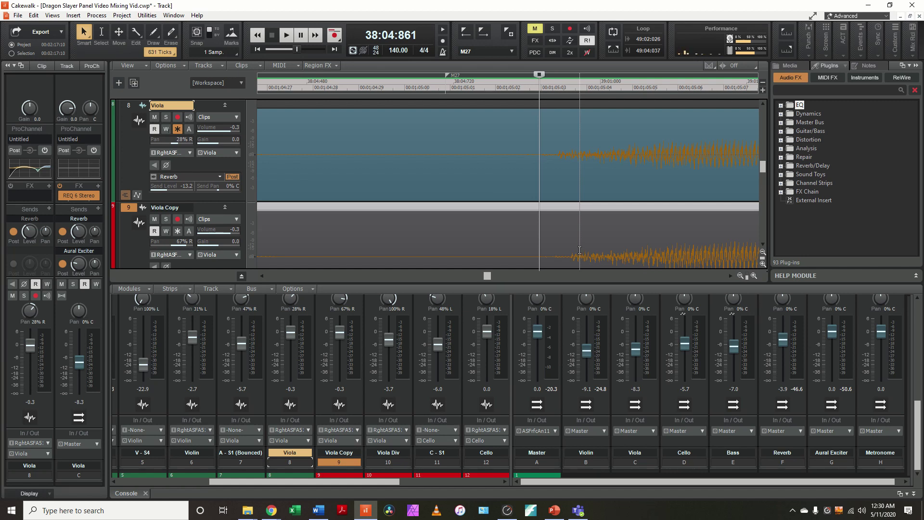
Solo the Viola bus and start playback from 38:04:861 with more of the viola waveforms in view
{"action": "key", "text": "ctrl+Left"}
{"action": "key", "text": "ctrl+Left"}
{"action": "key", "text": "ctrl+Left"}
{"action": "key", "text": "ctrl+Left"}
{"action": "key", "text": "ctrl+Left"}
{"action": "key", "text": "ctrl+Left"}
{"action": "key", "text": "ctrl+Left"}
{"action": "key", "text": "ctrl+Left"}
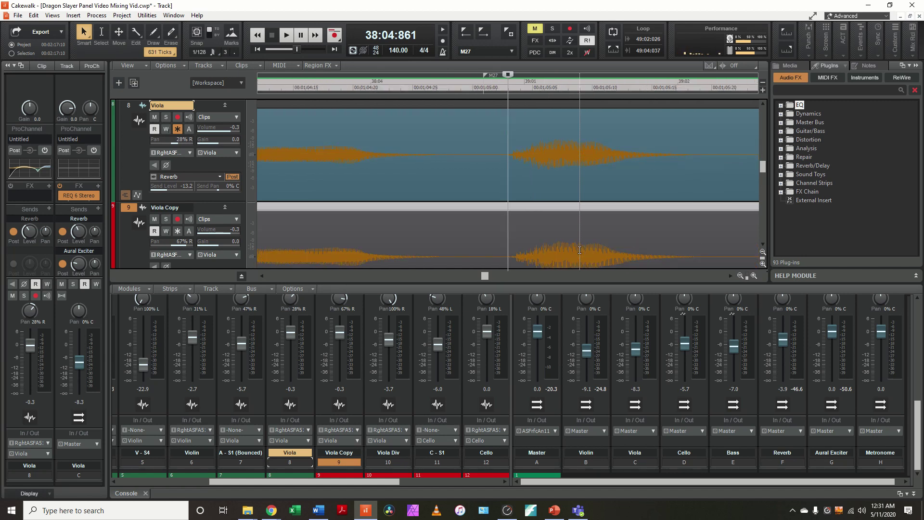
{"action": "key", "text": "ctrl+Left"}
{"action": "key", "text": "ctrl+Left"}
{"action": "key", "text": "ctrl+Left"}
{"action": "key", "text": "ctrl+Left"}
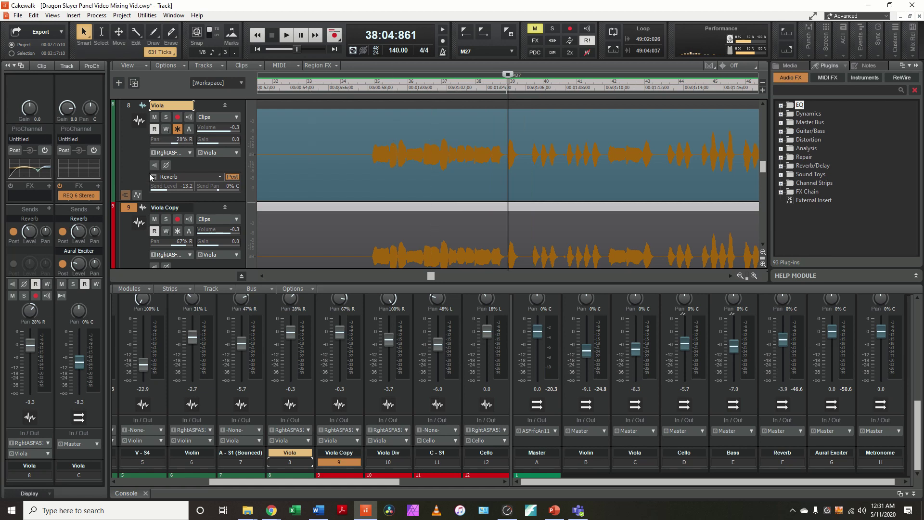
{"action": "left_click", "coordinate": [154, 219]}
{"action": "left_click", "coordinate": [155, 219]}
{"action": "scroll", "coordinate": [613, 359], "scroll_direction": "up", "scroll_amount": 3}
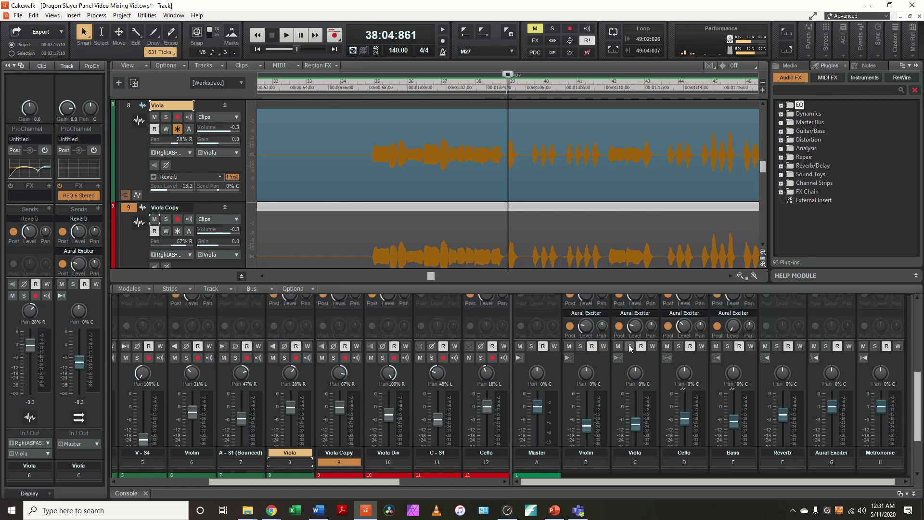
{"action": "left_click", "coordinate": [629, 346]}
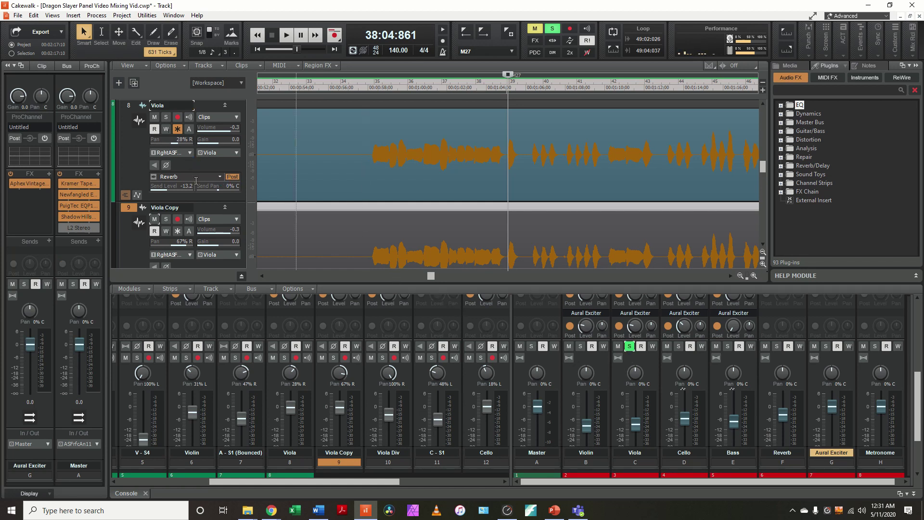
{"action": "key", "text": "space"}
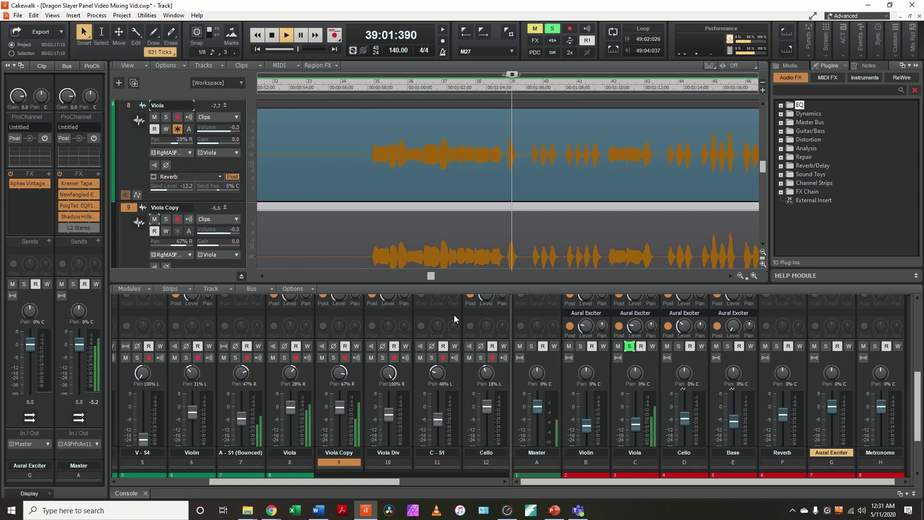
Mute and unmute the Viola Copy track twice during playback to compare the sound, and stop playback with it unmuted
{"action": "left_click", "coordinate": [155, 219]}
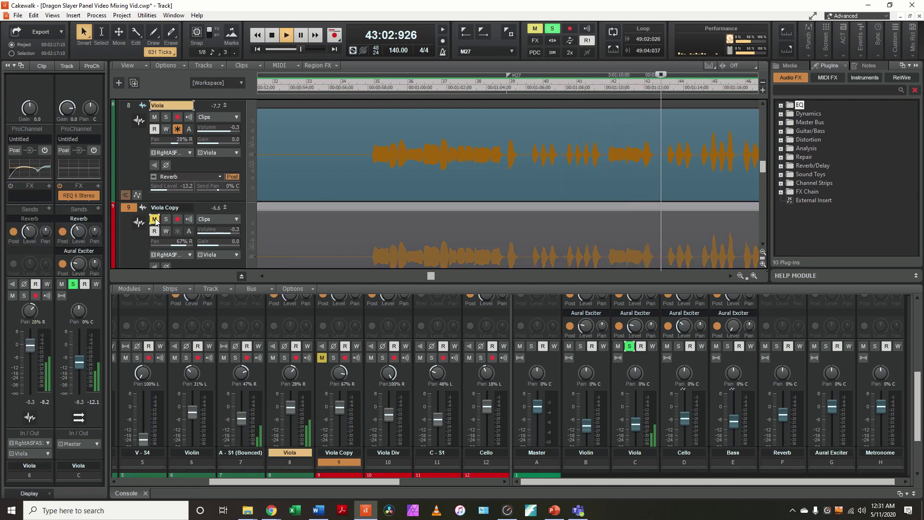
{"action": "left_click", "coordinate": [155, 220]}
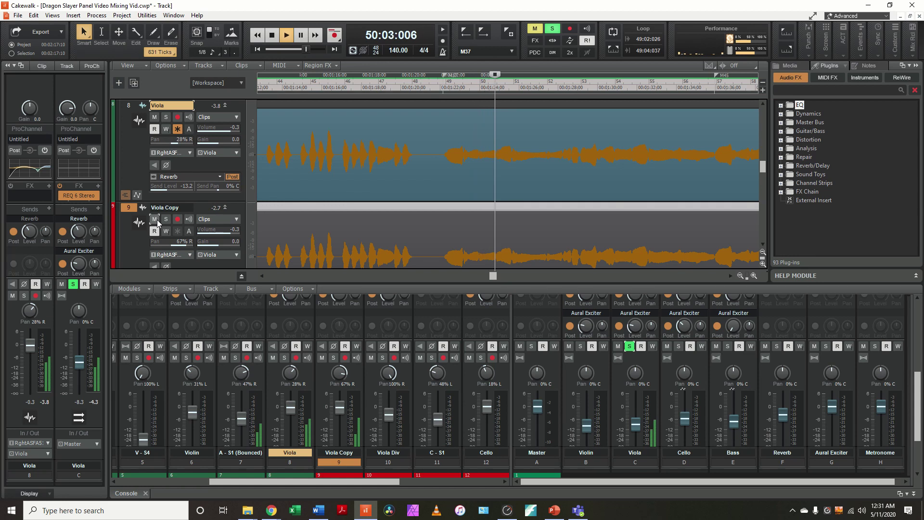
{"action": "left_click", "coordinate": [158, 220]}
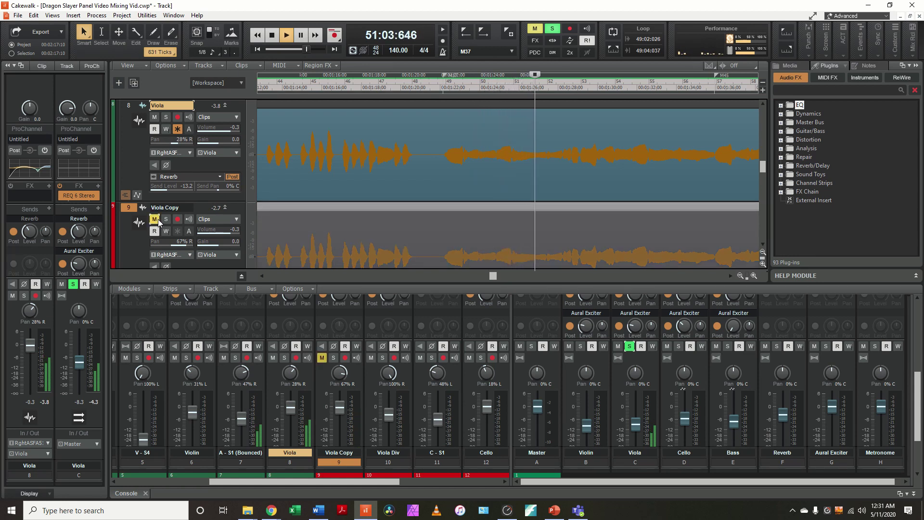
{"action": "left_click", "coordinate": [155, 219]}
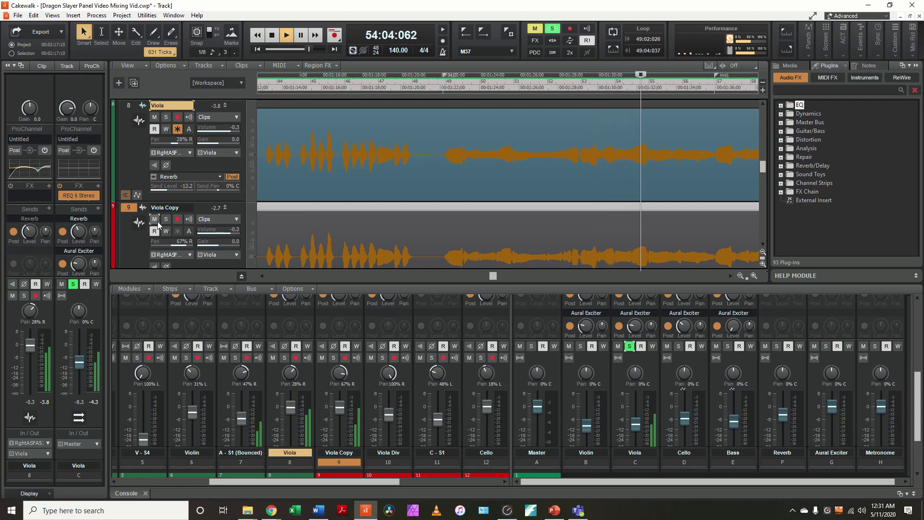
{"action": "key", "text": "space"}
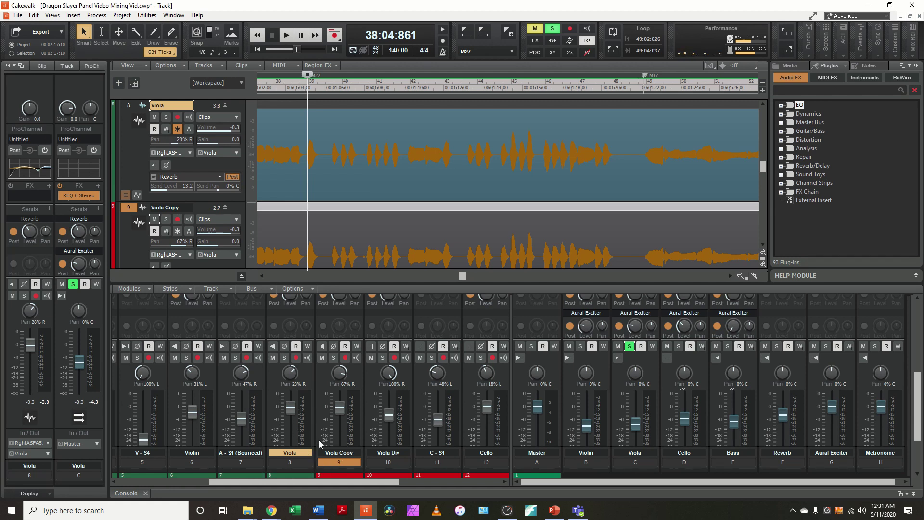
Unsolo the Viola bus and select the C - S1 strip, showing the remaining track strips alongside the bus strips
{"action": "left_click", "coordinate": [629, 346]}
{"action": "left_click_drag", "start_coordinate": [371, 480], "coordinate": [467, 482]}
{"action": "left_click", "coordinate": [253, 463]}
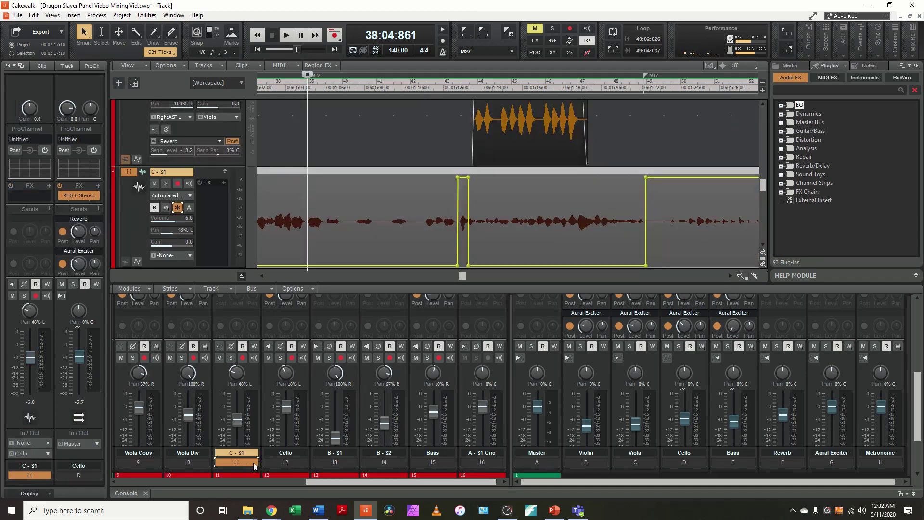
{"action": "left_click_drag", "start_coordinate": [253, 463], "coordinate": [276, 460]}
{"action": "left_click_drag", "start_coordinate": [549, 480], "coordinate": [573, 479]}
{"action": "scroll", "coordinate": [599, 399], "scroll_direction": "down", "scroll_amount": 3}
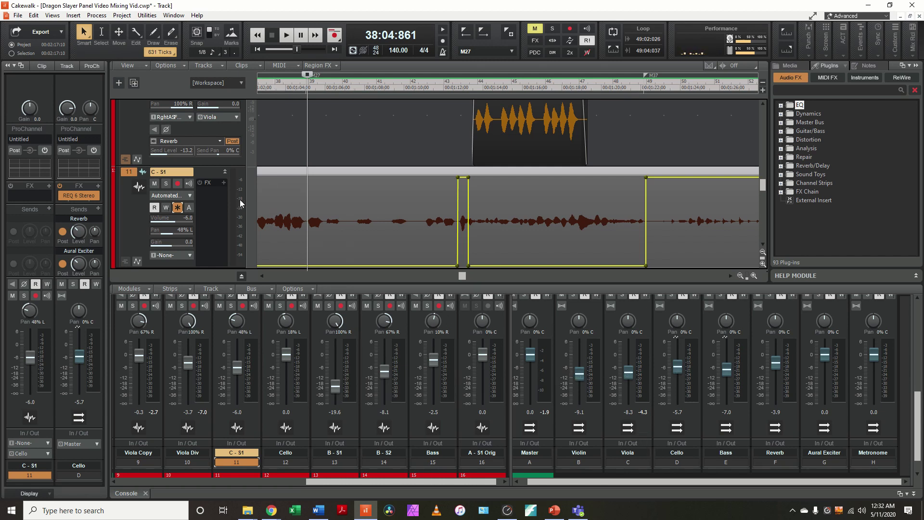
Reduce the track heights and reveal the bus tracks beneath them, with the Cello bus envelope in view
{"action": "scroll", "coordinate": [131, 218], "scroll_direction": "down", "scroll_amount": 5}
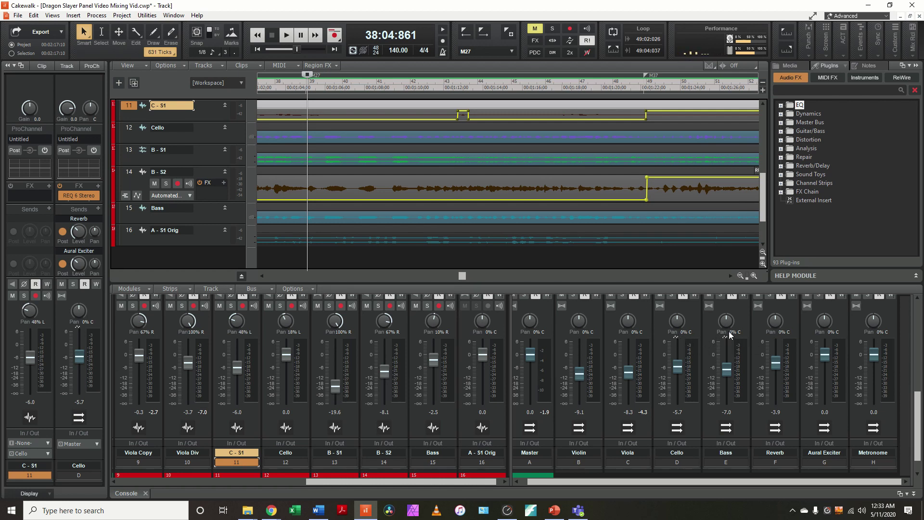
{"action": "left_click_drag", "start_coordinate": [521, 269], "coordinate": [530, 150]}
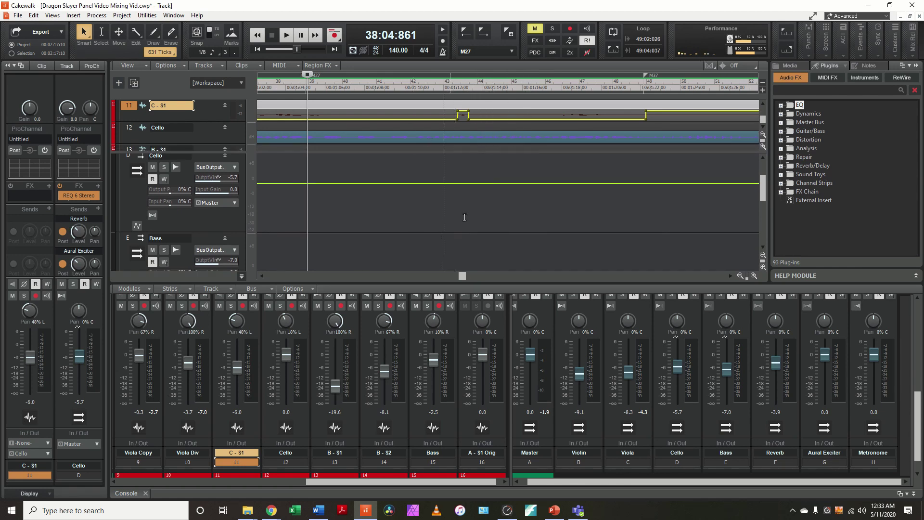
{"action": "left_click_drag", "start_coordinate": [479, 283], "coordinate": [478, 316]}
{"action": "scroll", "coordinate": [415, 245], "scroll_direction": "up", "scroll_amount": 4}
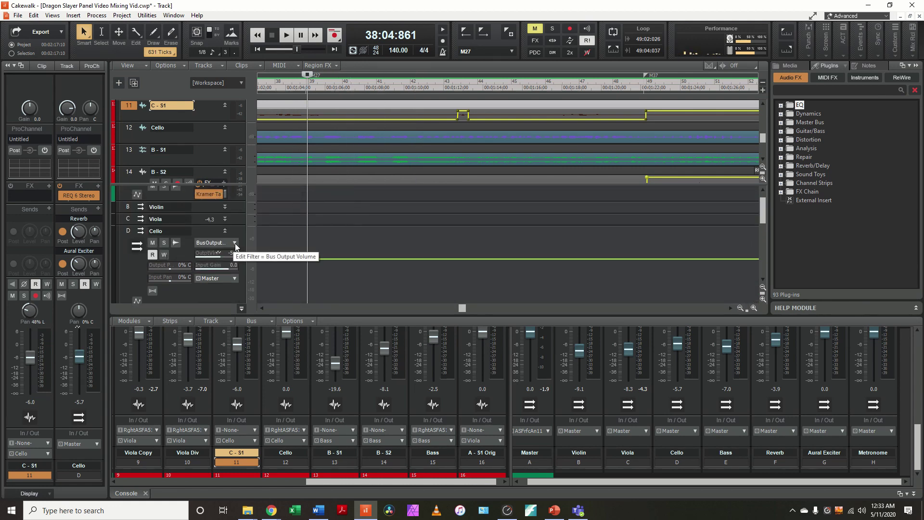
Review the Cello bus's automation choices, and examine the output volume envelopes of the Cello and Bass buses around marker M19
{"action": "right_click", "coordinate": [248, 250]}
{"action": "mouse_move", "coordinate": [262, 266]}
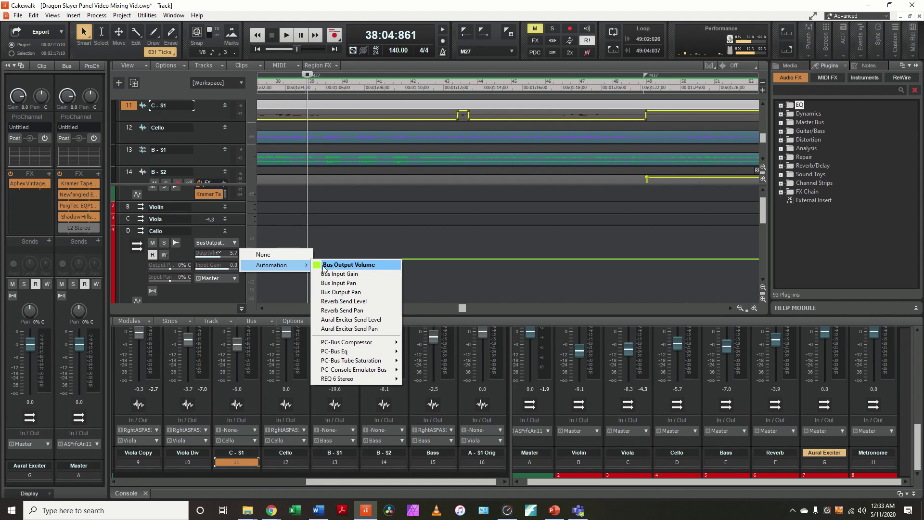
{"action": "left_click", "coordinate": [374, 241]}
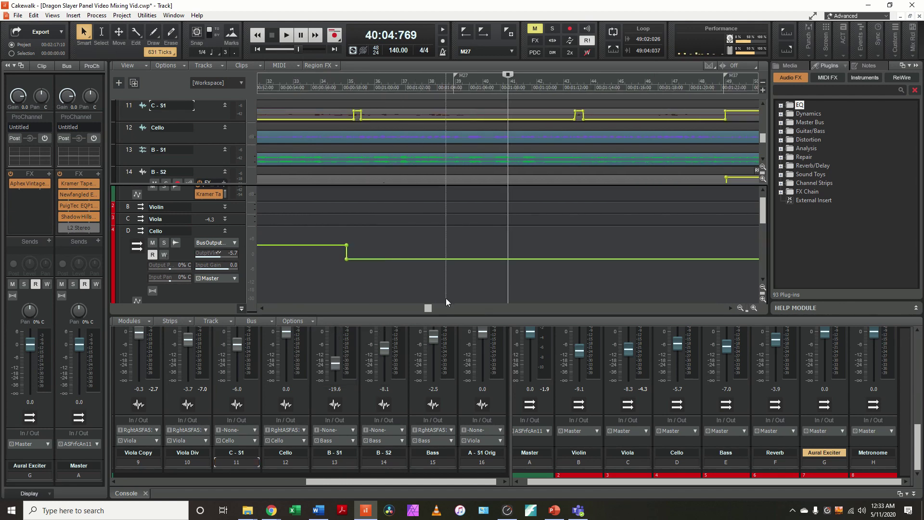
{"action": "left_click_drag", "start_coordinate": [429, 308], "coordinate": [405, 308]}
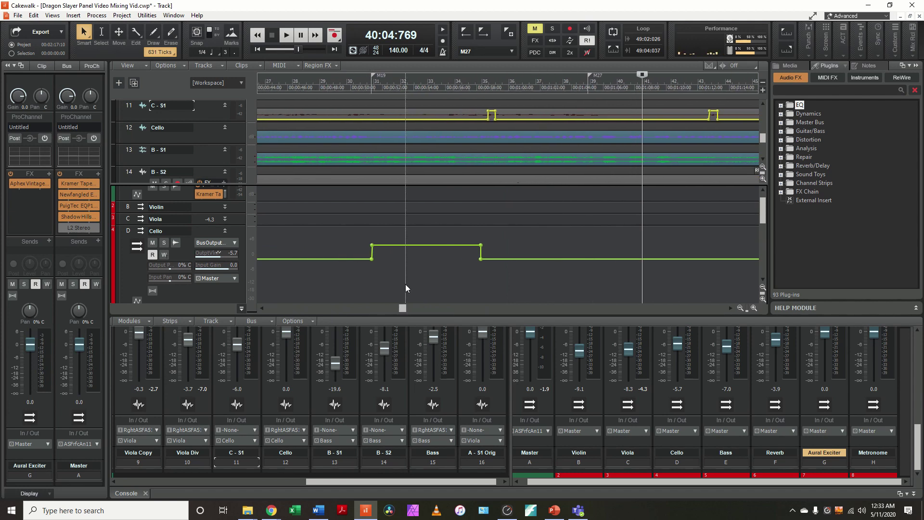
{"action": "scroll", "coordinate": [406, 259], "scroll_direction": "down", "scroll_amount": 4}
{"action": "scroll", "coordinate": [408, 262], "scroll_direction": "up", "scroll_amount": 2}
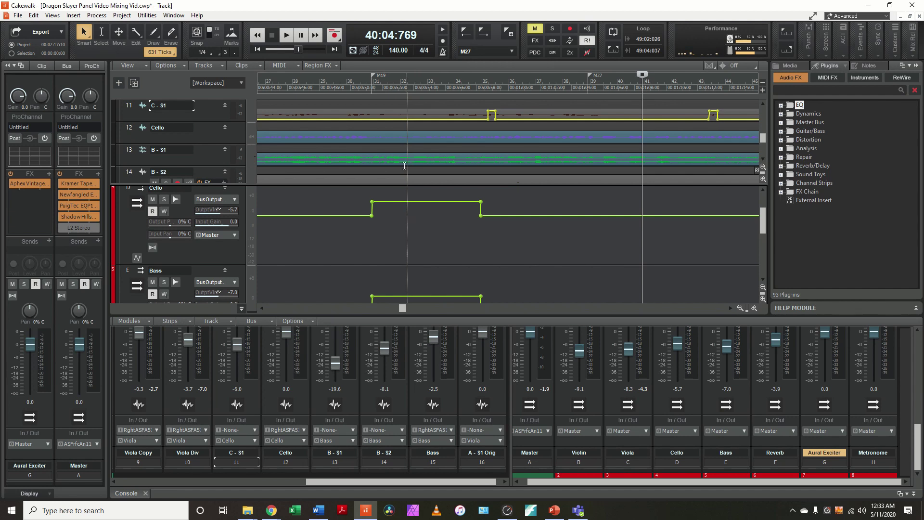
Play from 30:01:148 through the raised Cello and Bass bus volume section, and move the playhead to marker M27
{"action": "left_click", "coordinate": [342, 85]}
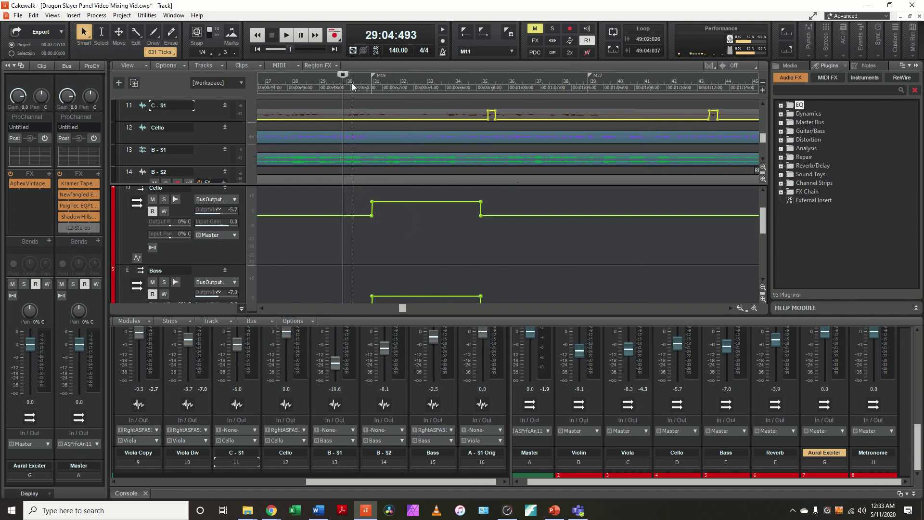
{"action": "left_click", "coordinate": [347, 84]}
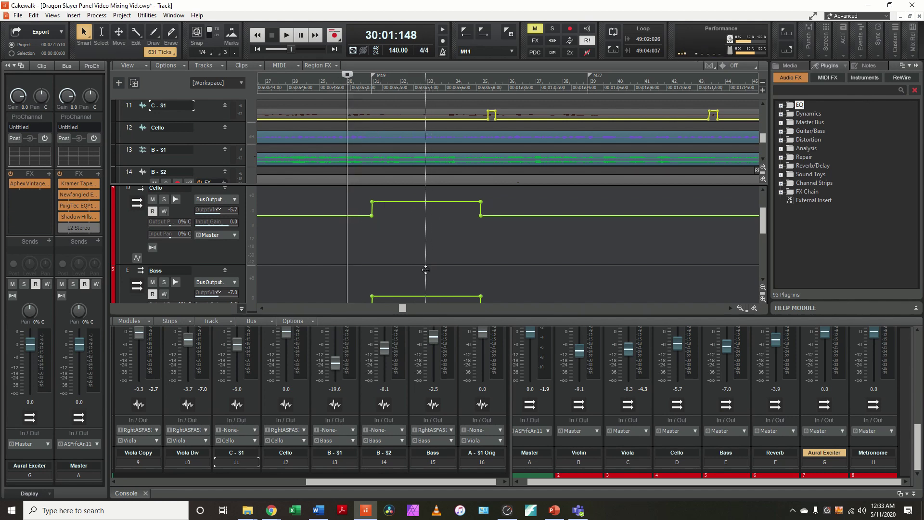
{"action": "key", "text": "space"}
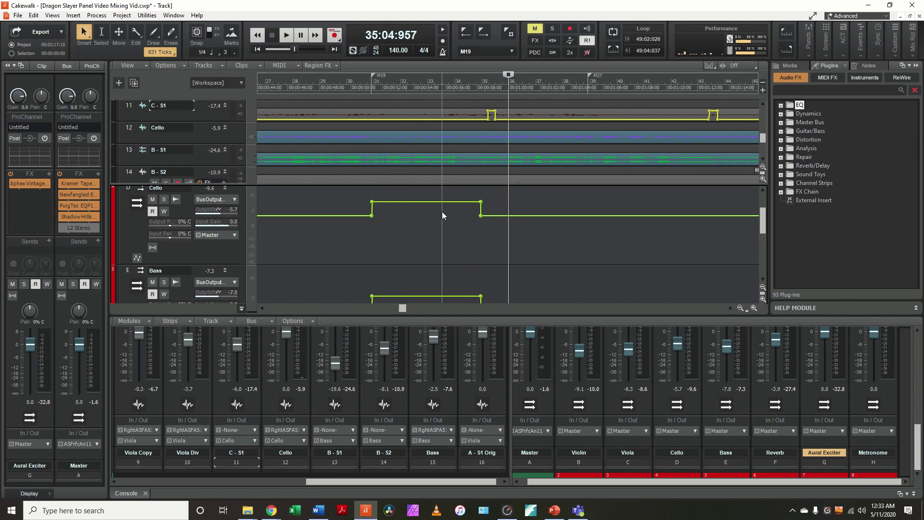
{"action": "key", "text": "ctrl+Left"}
{"action": "key", "text": "ctrl+shift+Page_Down"}
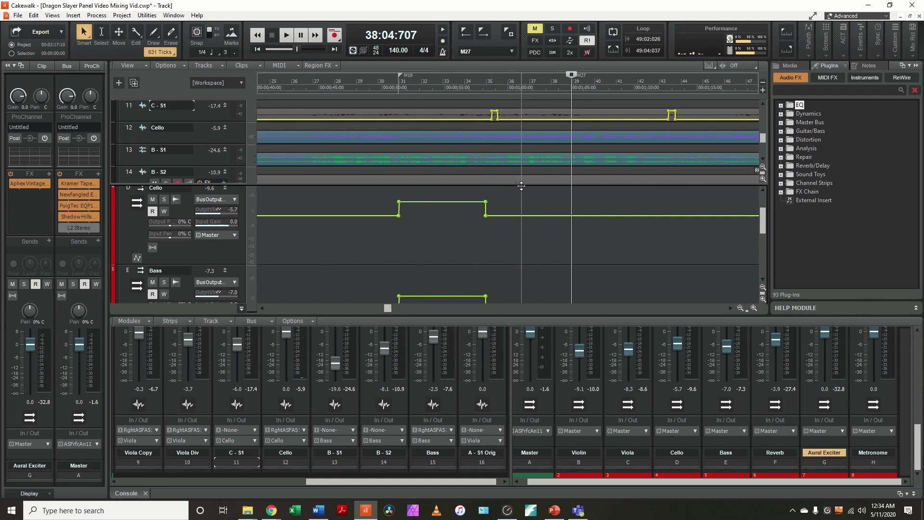
Hide the bus tracks and enlarge the console to show the gain, ProChannel, effects and sends of the track and bus strips
{"action": "left_click_drag", "start_coordinate": [521, 186], "coordinate": [506, 296]}
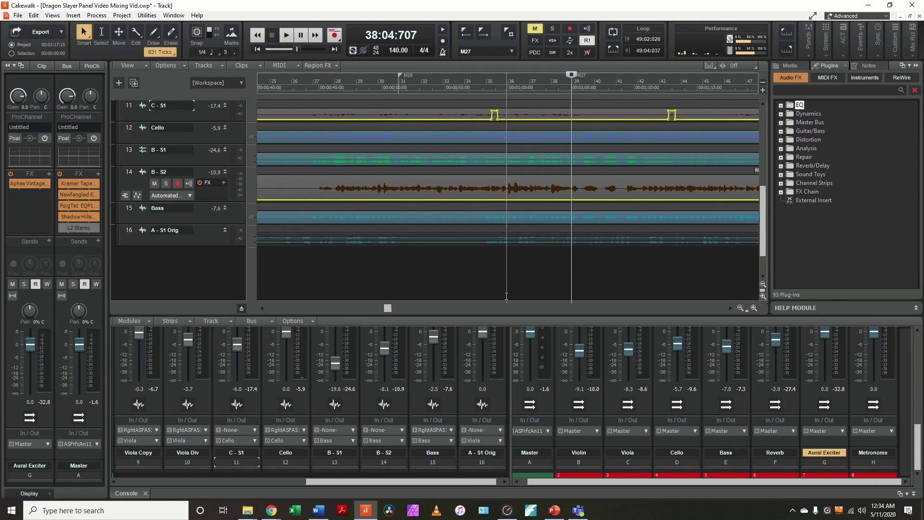
{"action": "scroll", "coordinate": [507, 296], "scroll_direction": "up", "scroll_amount": 1}
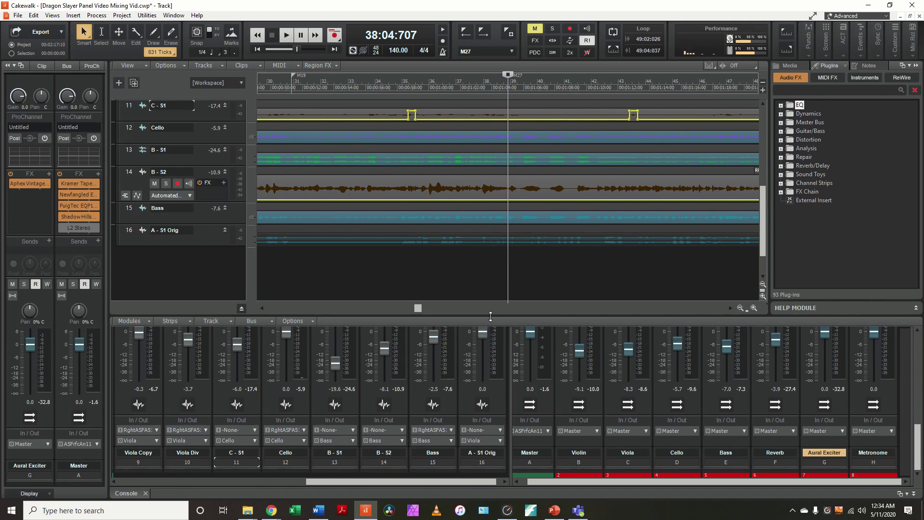
{"action": "left_click_drag", "start_coordinate": [491, 316], "coordinate": [509, 149]}
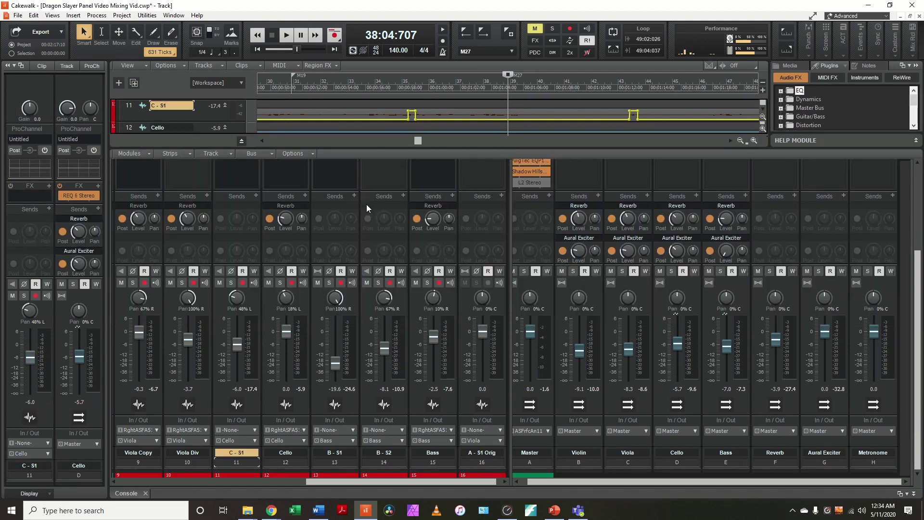
{"action": "scroll", "coordinate": [366, 204], "scroll_direction": "up", "scroll_amount": 5}
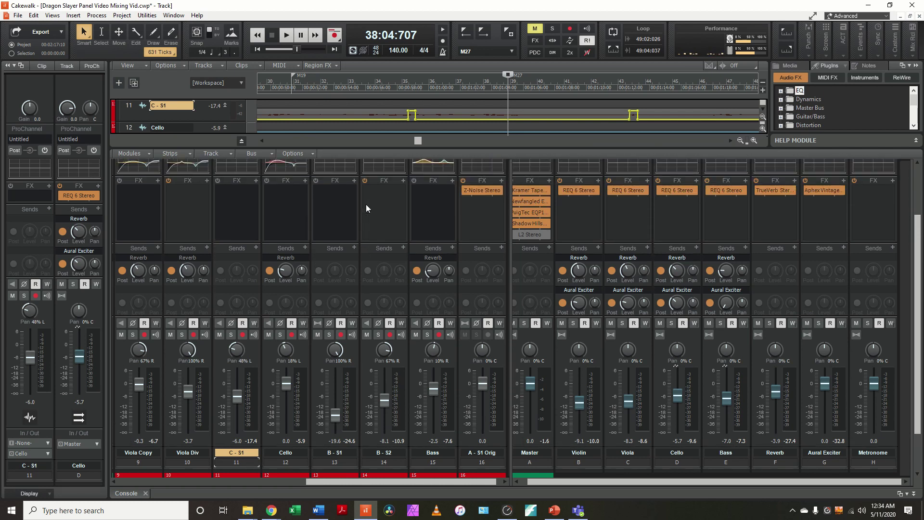
{"action": "scroll", "coordinate": [366, 227], "scroll_direction": "up", "scroll_amount": 6}
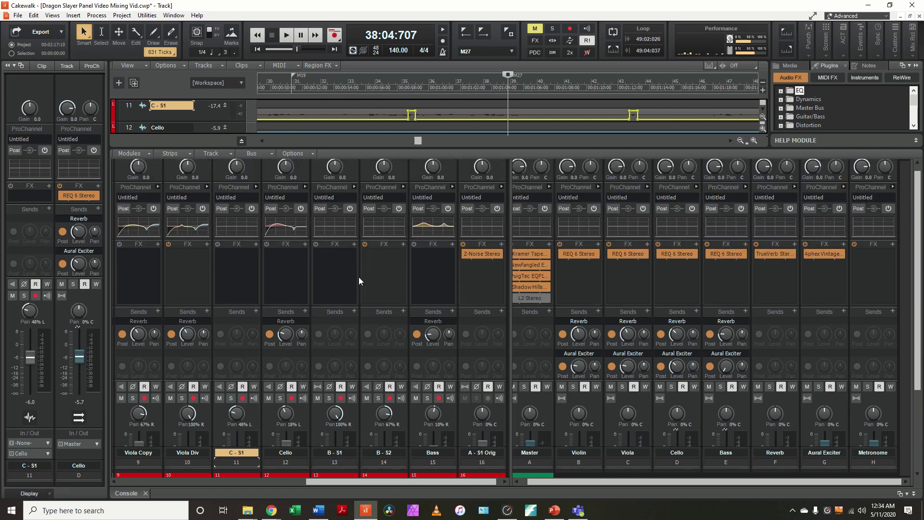
{"action": "scroll", "coordinate": [359, 281], "scroll_direction": "up", "scroll_amount": 1}
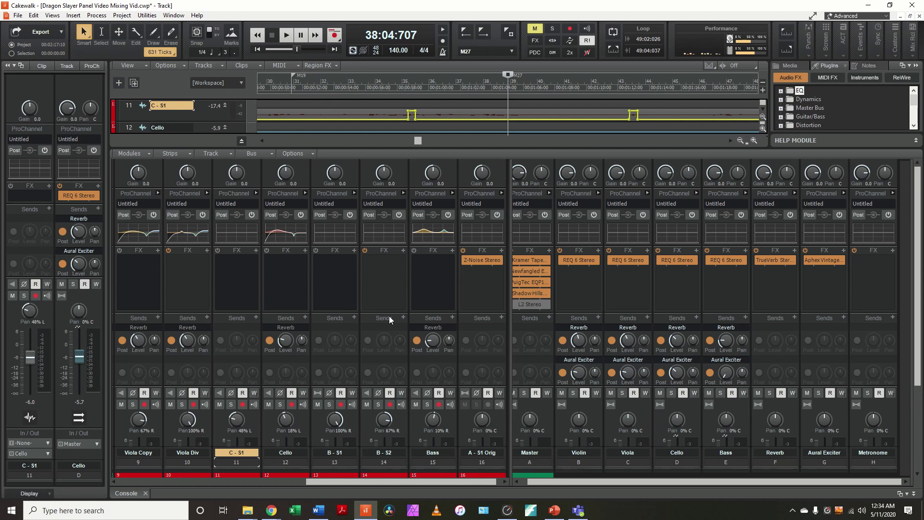
{"action": "left_click_drag", "start_coordinate": [556, 483], "coordinate": [550, 483]}
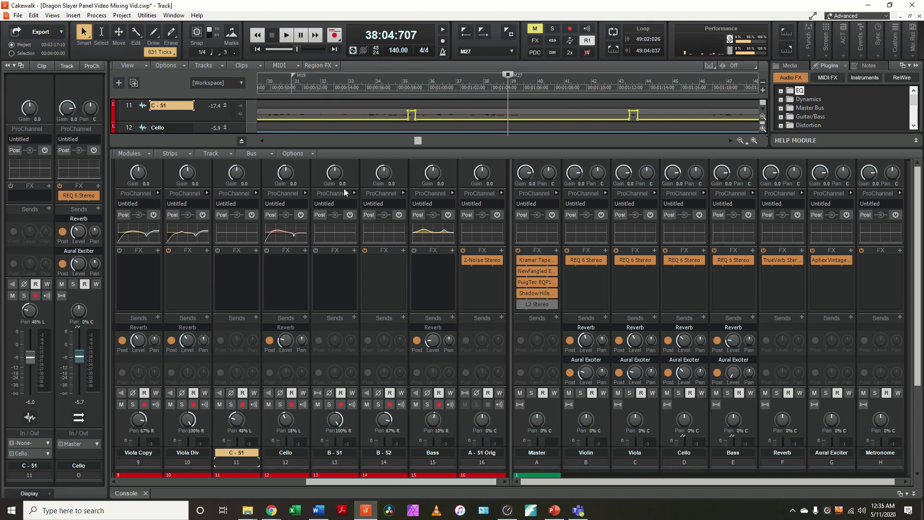
Select the A - S1 Orig track and increase its height to show its controls and waveform
{"action": "left_click", "coordinate": [469, 291]}
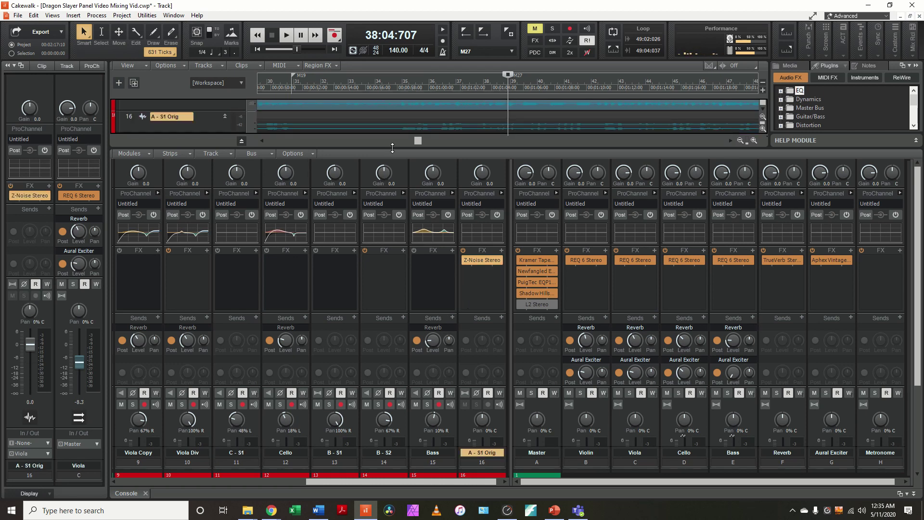
{"action": "left_click_drag", "start_coordinate": [392, 148], "coordinate": [383, 224]}
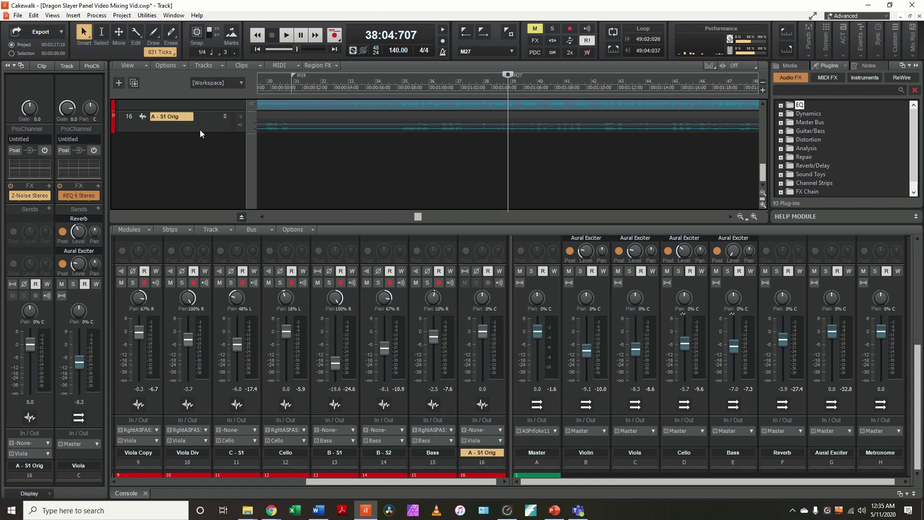
{"action": "left_click_drag", "start_coordinate": [200, 131], "coordinate": [204, 182]}
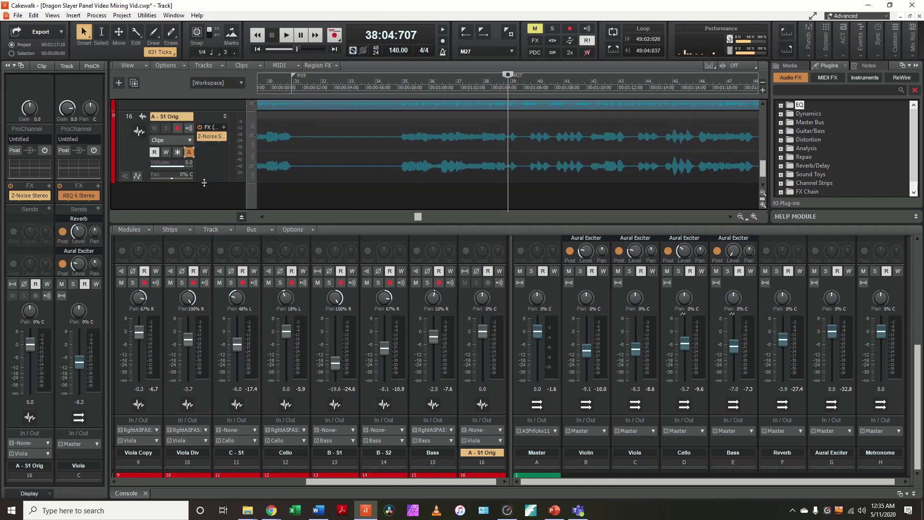
Place the playhead at marker M19, and unarchive and solo the A - S1 Orig track
{"action": "left_click", "coordinate": [292, 84]}
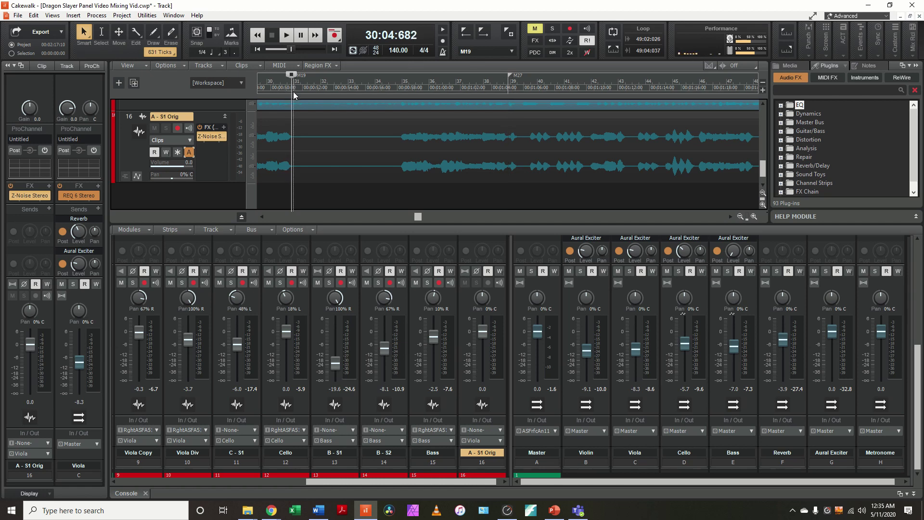
{"action": "left_click", "coordinate": [190, 153]}
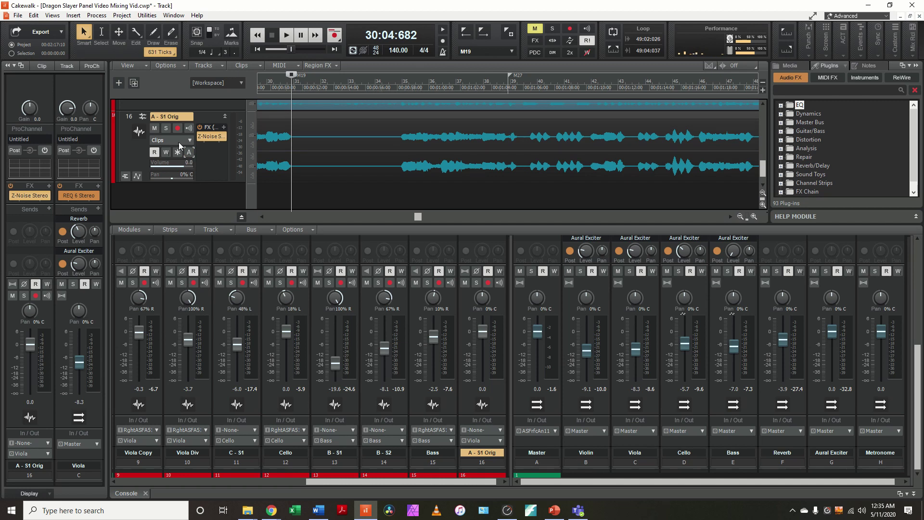
{"action": "left_click", "coordinate": [166, 129]}
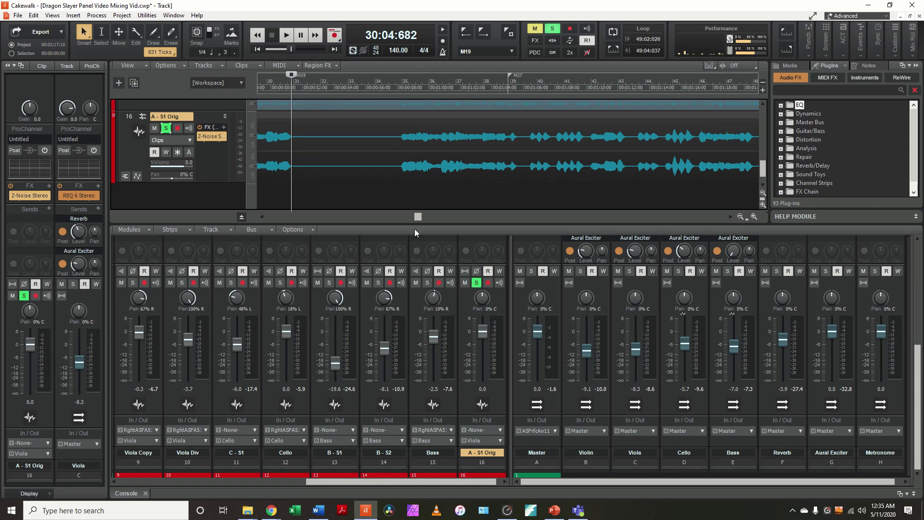
Open the Z-Noise Stereo effect of A - S1 Orig and move its window clear of the track's effects bin
{"action": "scroll", "coordinate": [460, 258], "scroll_direction": "up", "scroll_amount": 1}
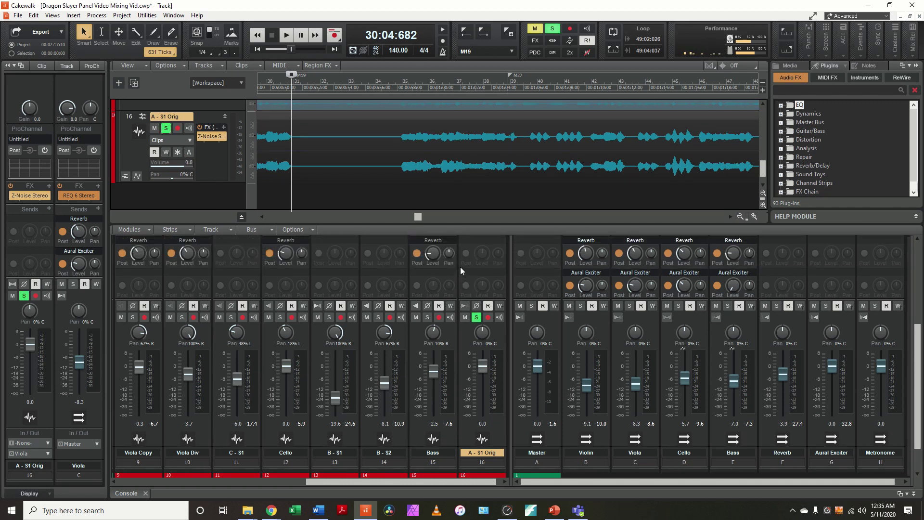
{"action": "scroll", "coordinate": [460, 267], "scroll_direction": "up", "scroll_amount": 4}
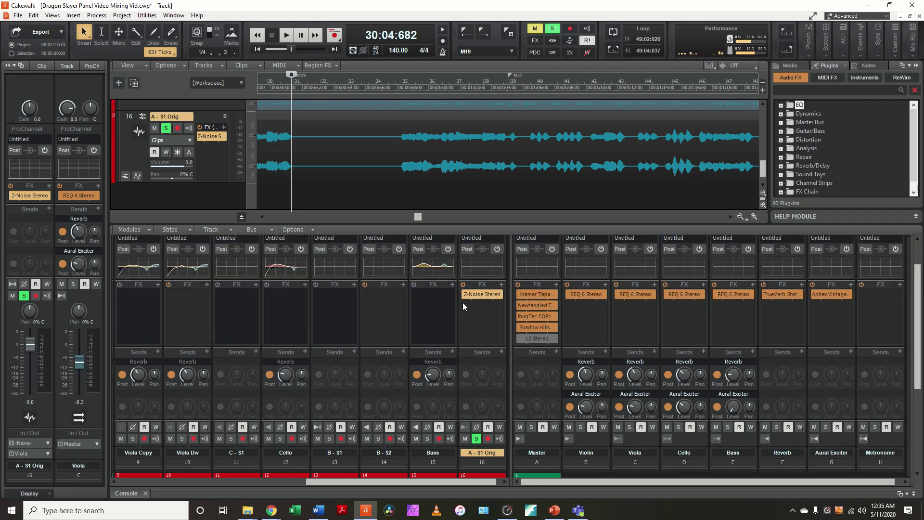
{"action": "double_click", "coordinate": [480, 295]}
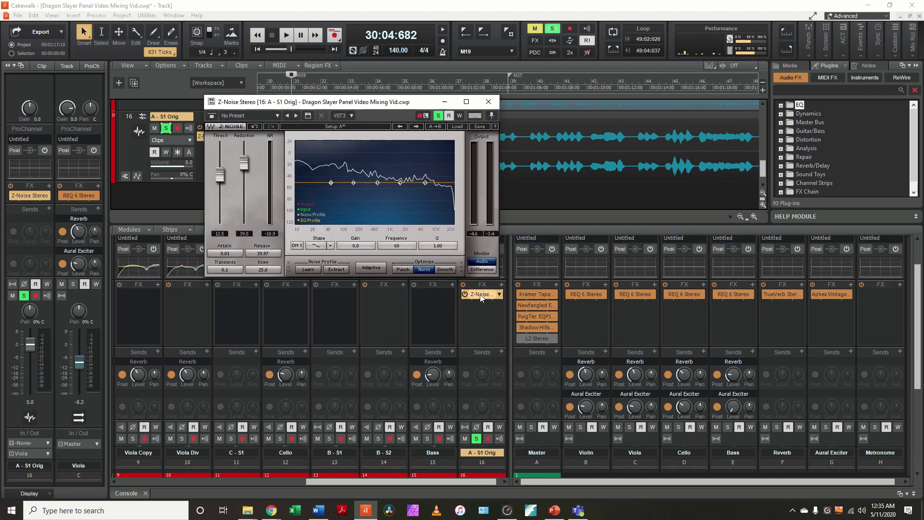
{"action": "left_click_drag", "start_coordinate": [385, 98], "coordinate": [727, 284]}
Bypass Z-Noise Stereo and play the A - S1 Orig track from marker M19 without noise reduction
{"action": "left_click", "coordinate": [465, 295]}
{"action": "left_click", "coordinate": [464, 295]}
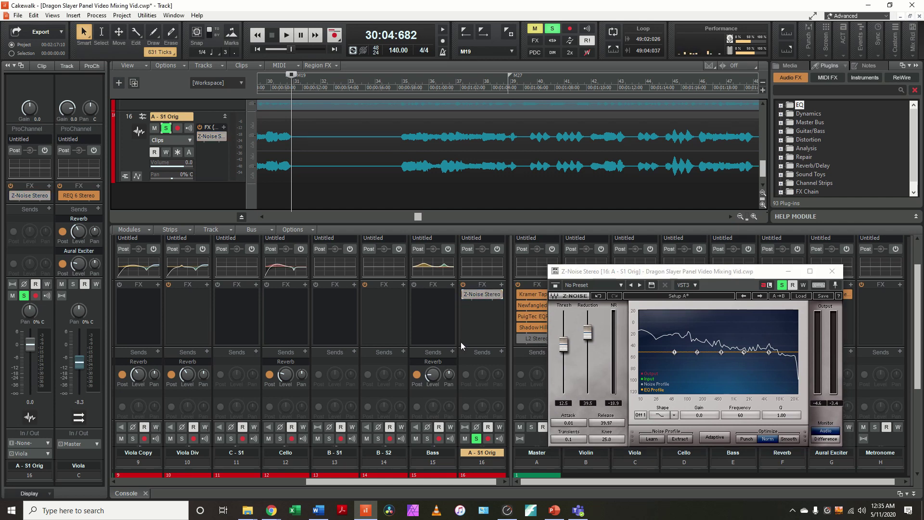
{"action": "key", "text": "space"}
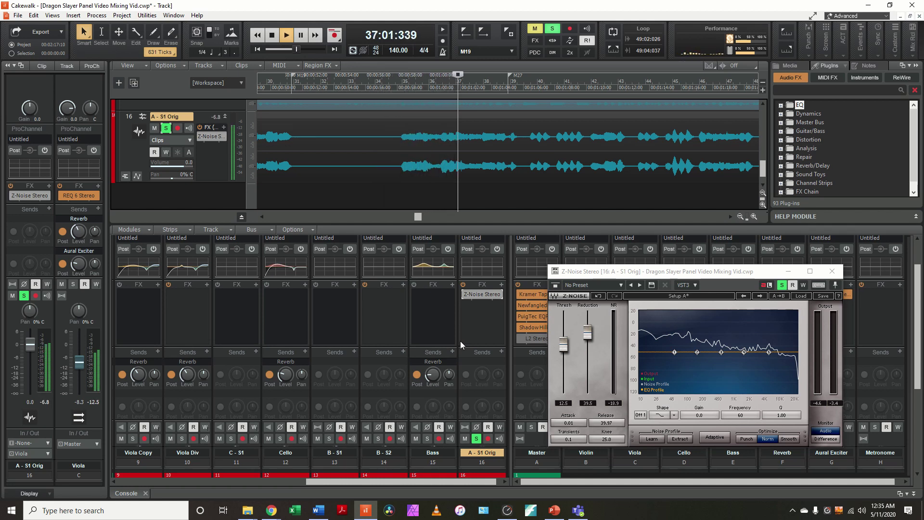
{"action": "key", "text": "space"}
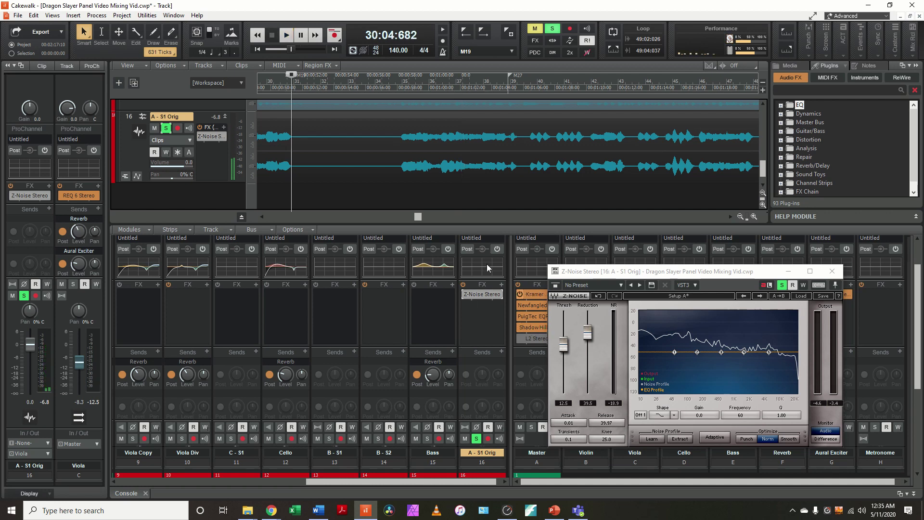
Re-enable Z-Noise Stereo, play the track, skip ahead to about measure 35, and toggle the bypass to compare the sound
{"action": "left_click", "coordinate": [467, 294]}
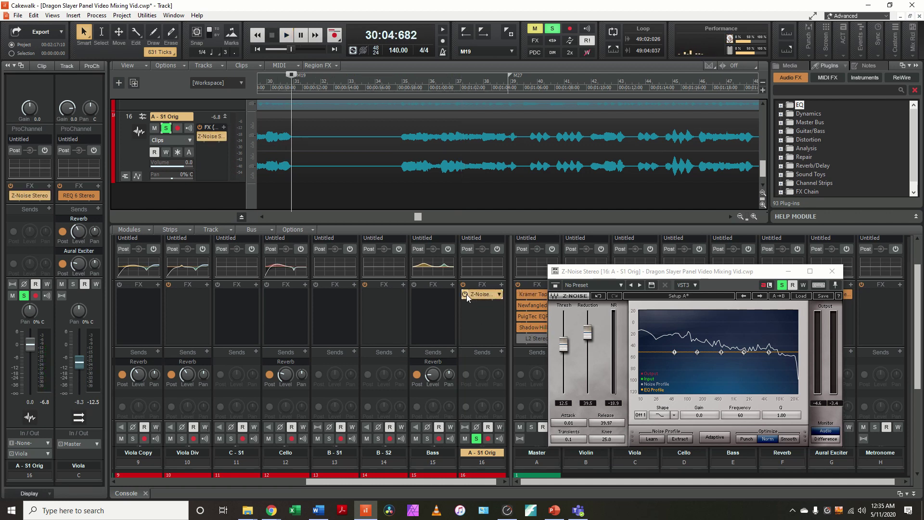
{"action": "key", "text": "space"}
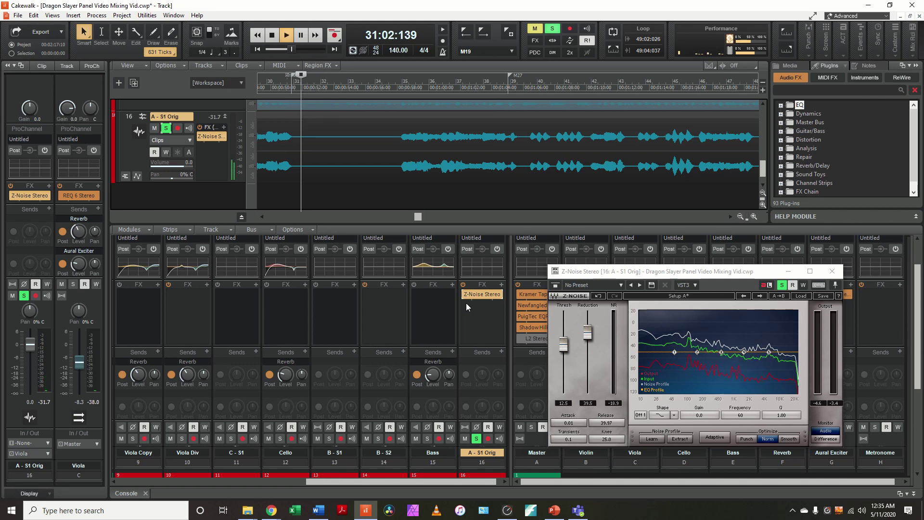
{"action": "left_click", "coordinate": [403, 91]}
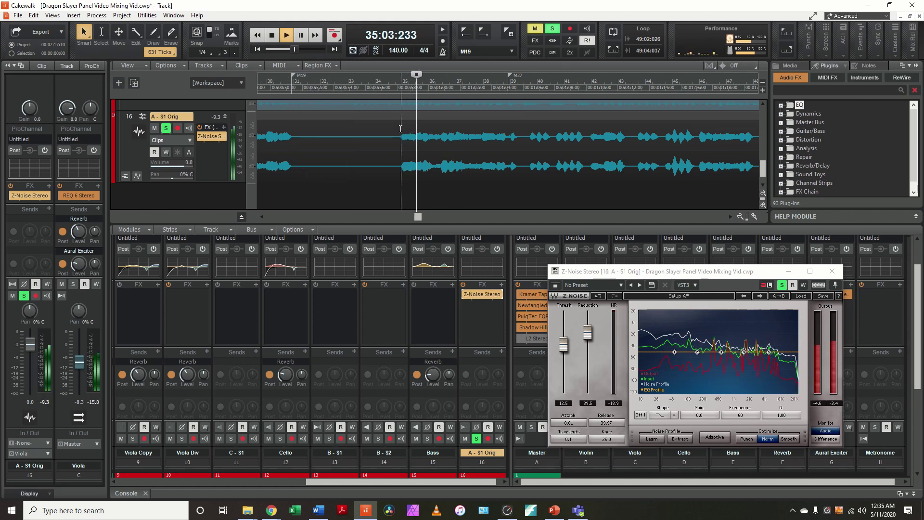
{"action": "left_click", "coordinate": [465, 294]}
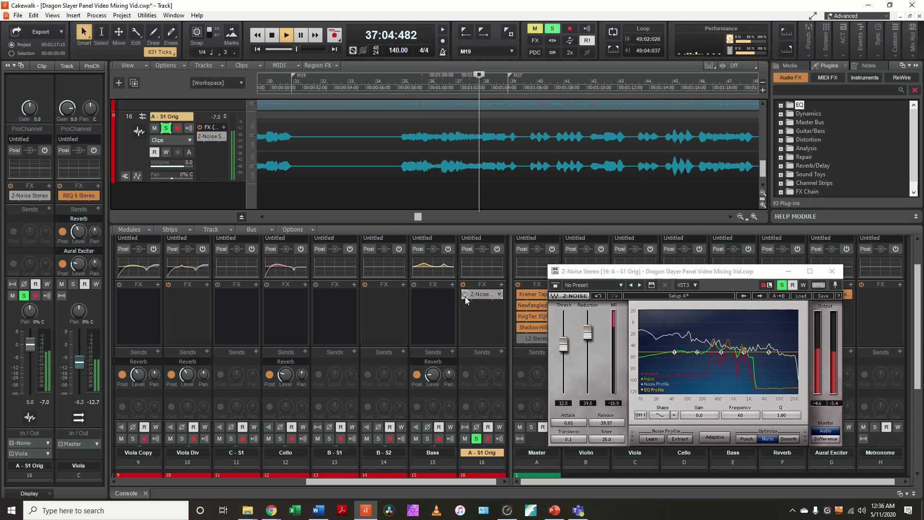
{"action": "left_click", "coordinate": [465, 297]}
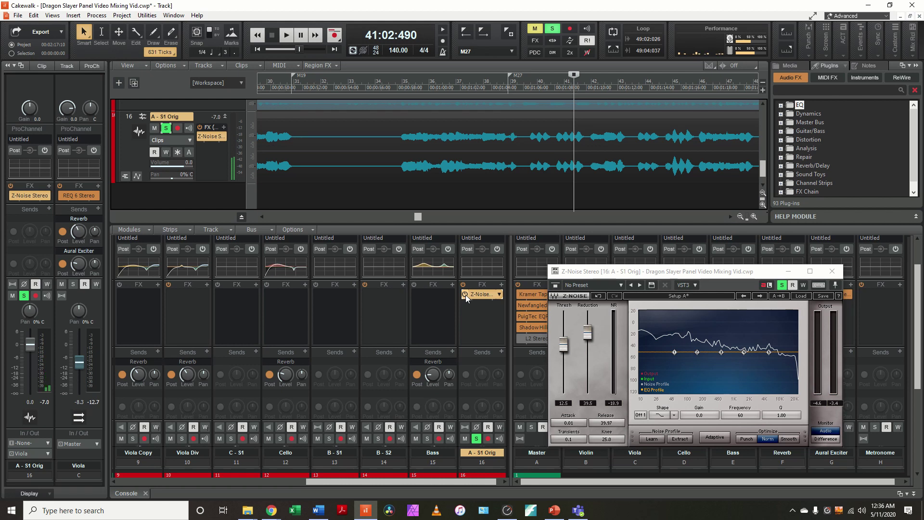
Unsolo and archive the A - S1 Orig track, and close the Z-Noise Stereo window
{"action": "left_click", "coordinate": [662, 274]}
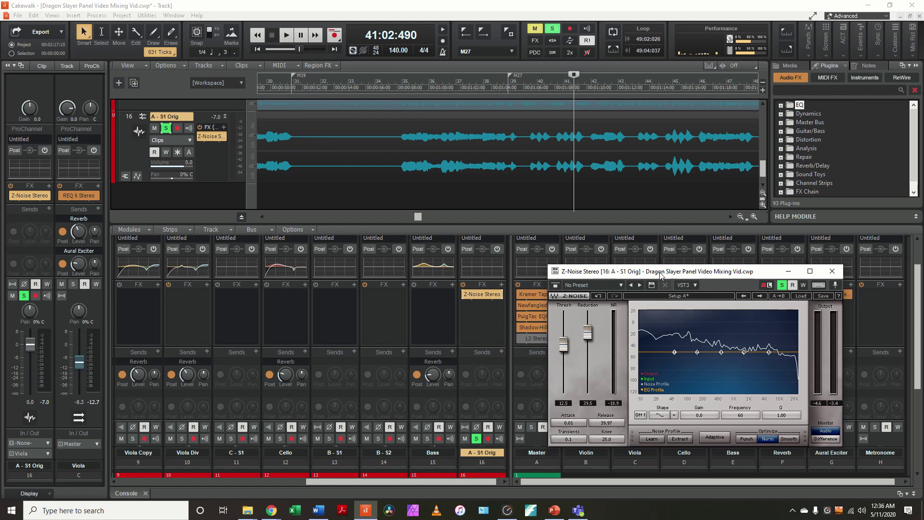
{"action": "left_click", "coordinate": [166, 128]}
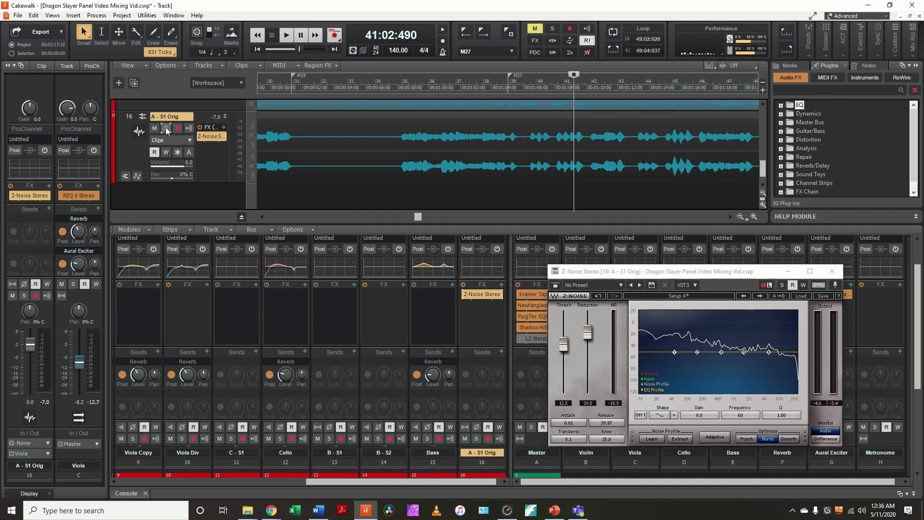
{"action": "left_click", "coordinate": [188, 152]}
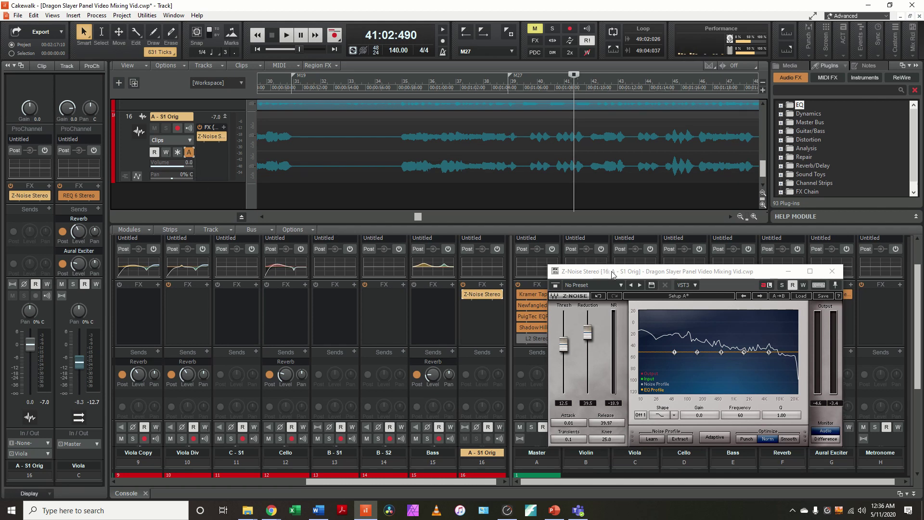
{"action": "left_click_drag", "start_coordinate": [608, 273], "coordinate": [538, 267]}
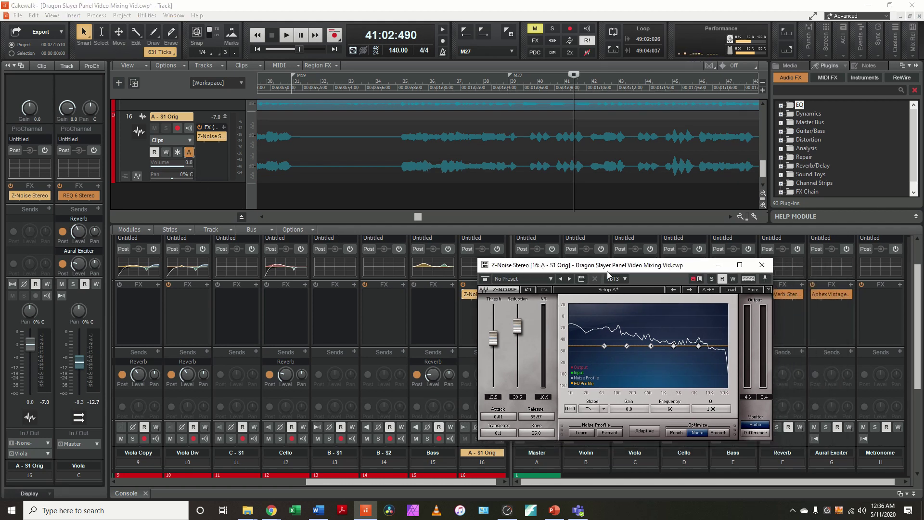
{"action": "left_click", "coordinate": [760, 266]}
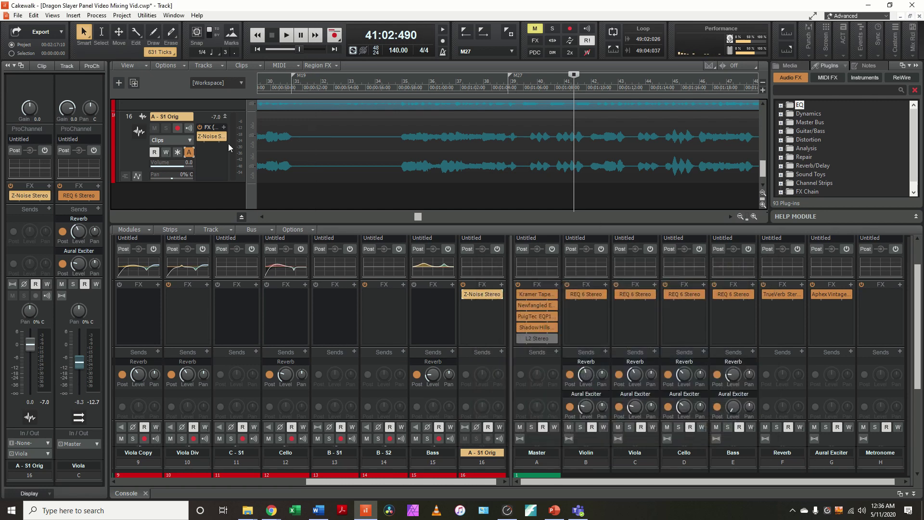
Reduce the A - S1 Orig track's height and return the playhead to marker M27, with the viola tracks and ProChannel modules in view
{"action": "scroll", "coordinate": [134, 145], "scroll_direction": "up", "scroll_amount": 2}
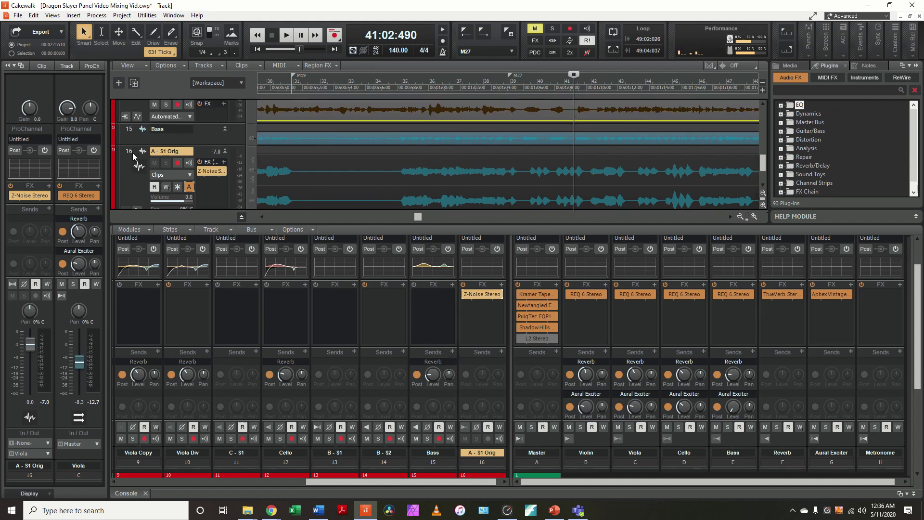
{"action": "scroll", "coordinate": [147, 171], "scroll_direction": "down", "scroll_amount": 2}
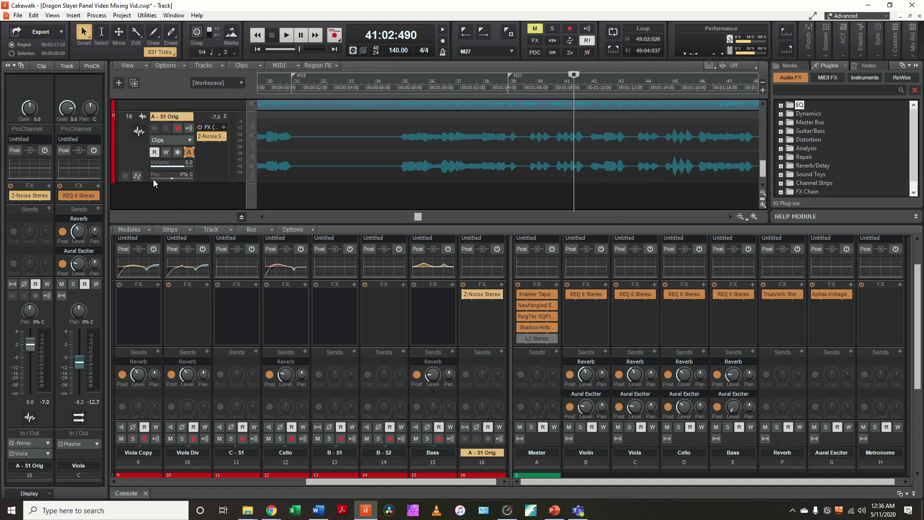
{"action": "left_click_drag", "start_coordinate": [153, 182], "coordinate": [152, 123]}
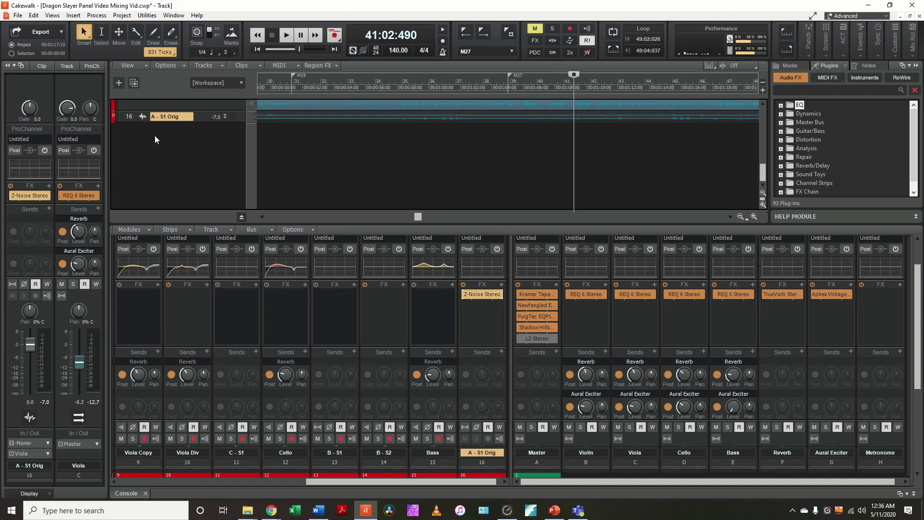
{"action": "scroll", "coordinate": [154, 149], "scroll_direction": "up", "scroll_amount": 4}
{"action": "scroll", "coordinate": [154, 148], "scroll_direction": "up", "scroll_amount": 6}
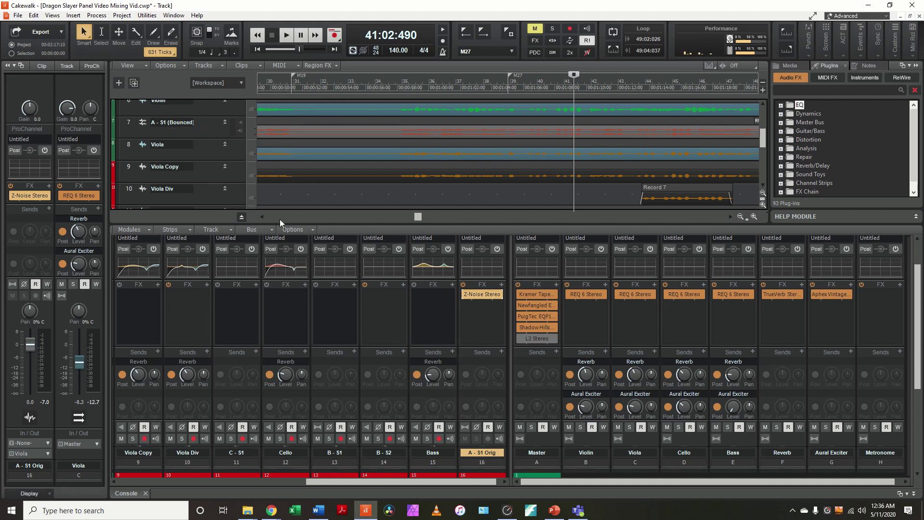
{"action": "key", "text": "ctrl+shift+Page_Up"}
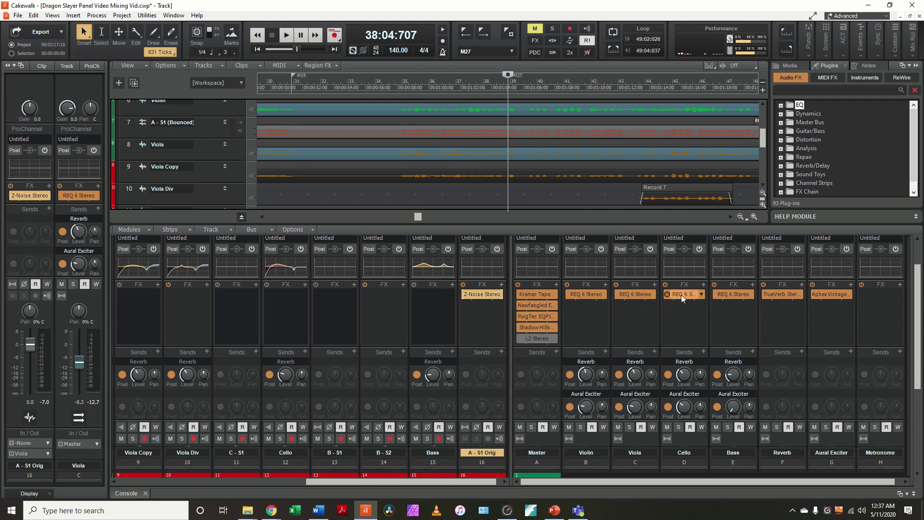
{"action": "scroll", "coordinate": [397, 314], "scroll_direction": "up", "scroll_amount": 3}
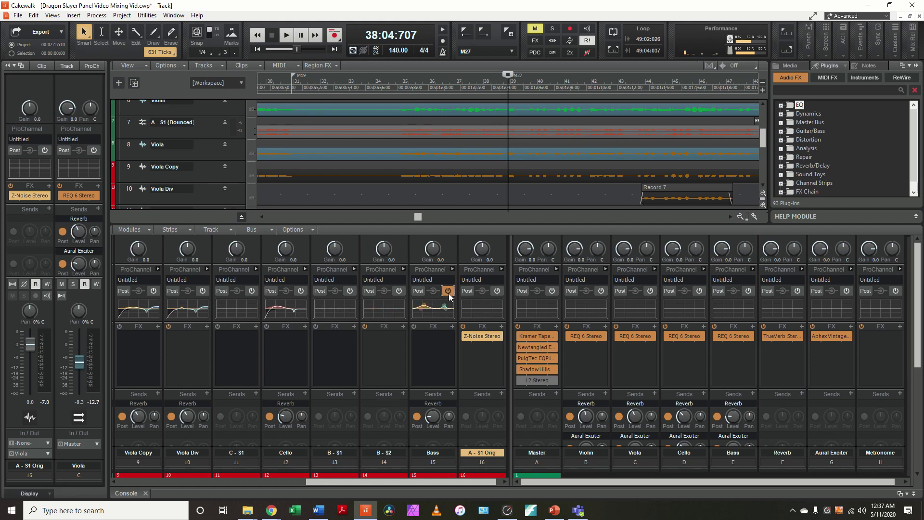
Open the Violin bus's REQ 6 Stereo, switch it to Setup B, flatten band 5, and solo the Violin bus
{"action": "double_click", "coordinate": [588, 337]}
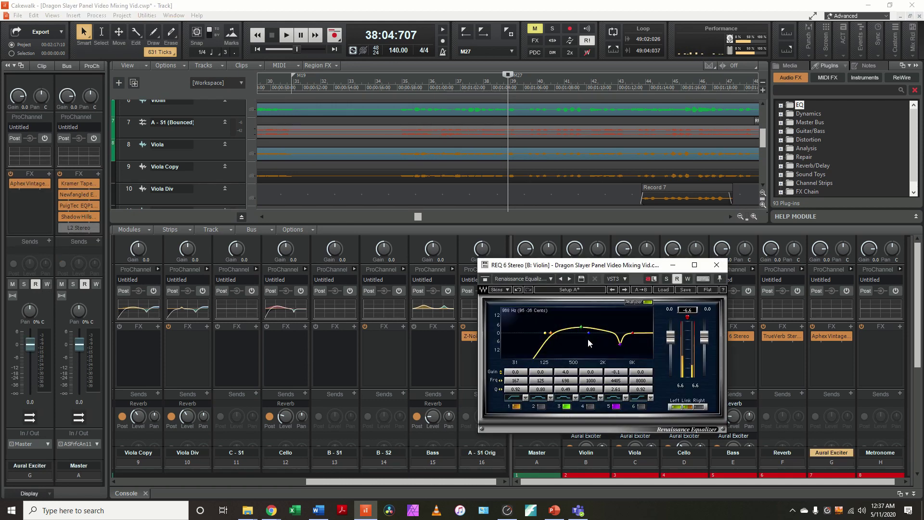
{"action": "left_click_drag", "start_coordinate": [598, 262], "coordinate": [312, 123]}
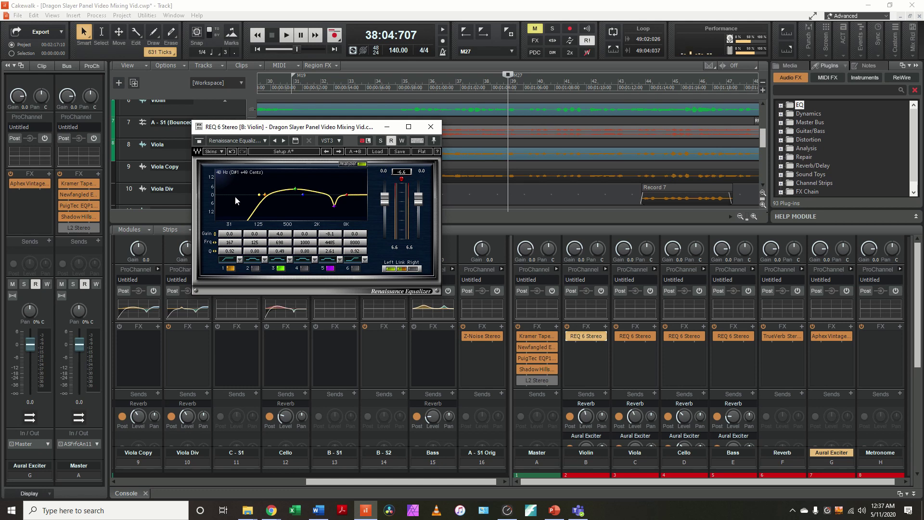
{"action": "left_click", "coordinate": [295, 153]}
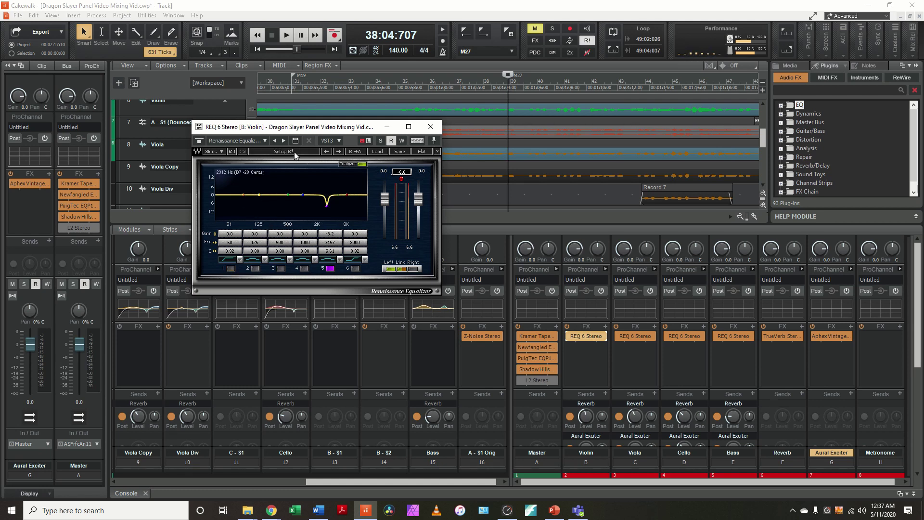
{"action": "left_click_drag", "start_coordinate": [328, 207], "coordinate": [328, 195]}
{"action": "scroll", "coordinate": [597, 370], "scroll_direction": "down", "scroll_amount": 2}
{"action": "left_click", "coordinate": [582, 424]}
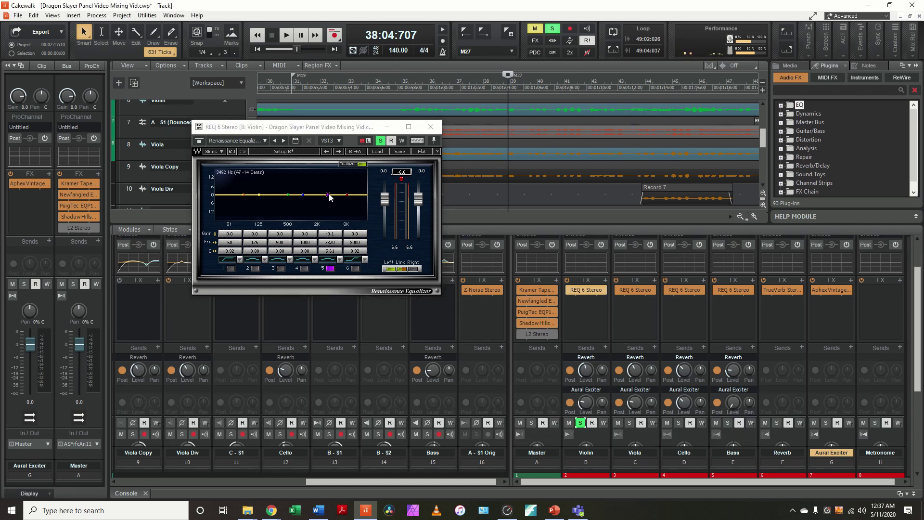
Boost band 5 of the Violin EQ by about 16.5 dB with a Q of 6.50, sweeping it to about 2093 Hz during playback
{"action": "left_click_drag", "start_coordinate": [328, 195], "coordinate": [324, 170]}
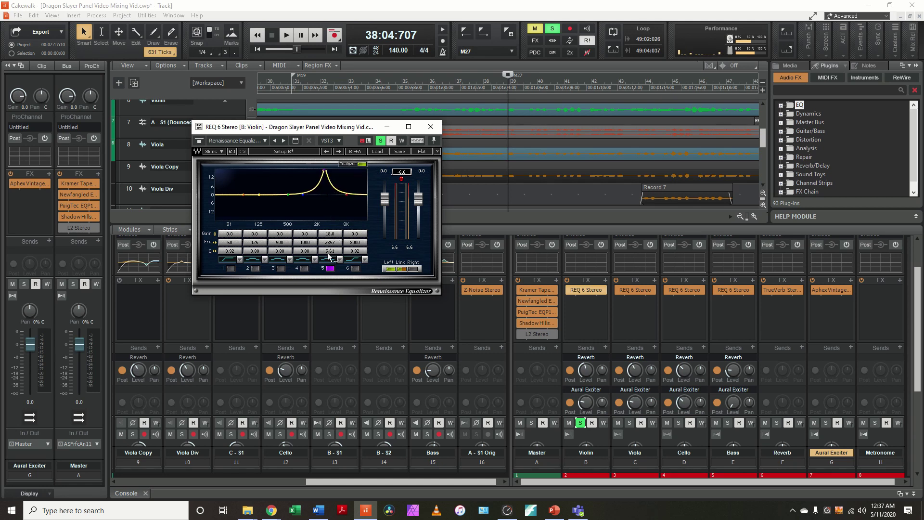
{"action": "left_click_drag", "start_coordinate": [328, 254], "coordinate": [338, 253]}
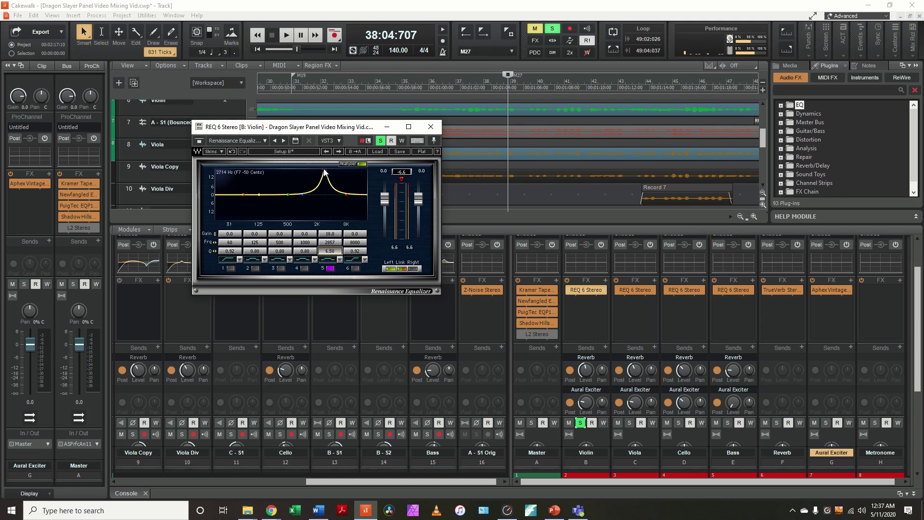
{"action": "left_click_drag", "start_coordinate": [325, 172], "coordinate": [326, 171]}
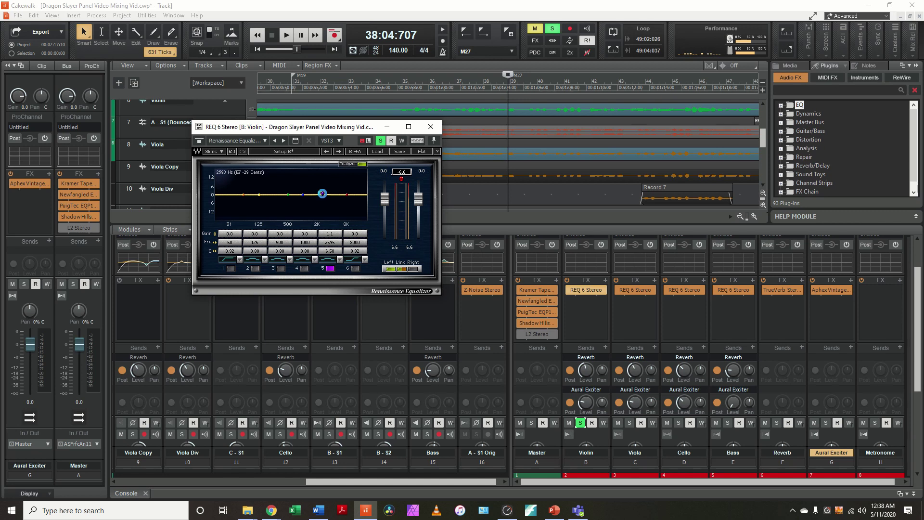
{"action": "left_click_drag", "start_coordinate": [323, 194], "coordinate": [318, 170]}
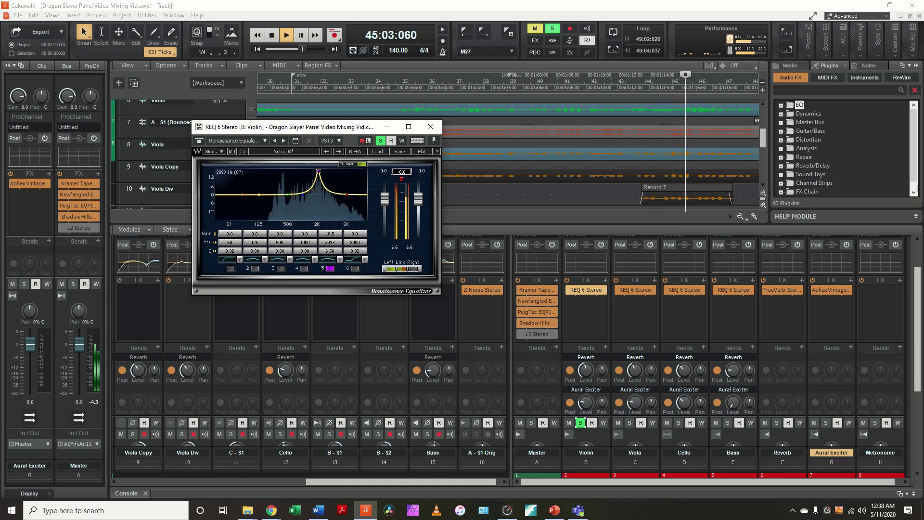
Stop playback, turn band 5 into a narrow cut at about 1919 Hz, and return the Violin EQ to Setup A
{"action": "key", "text": "space"}
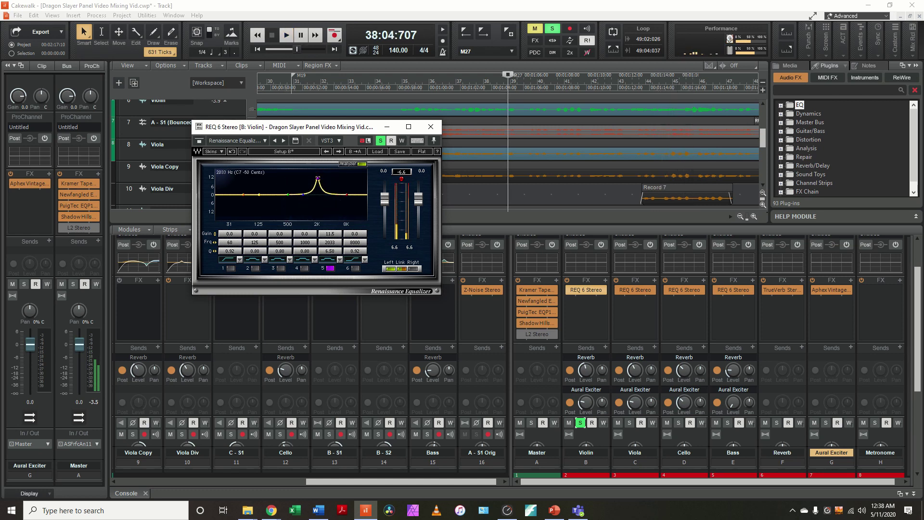
{"action": "left_click_drag", "start_coordinate": [318, 172], "coordinate": [316, 207]}
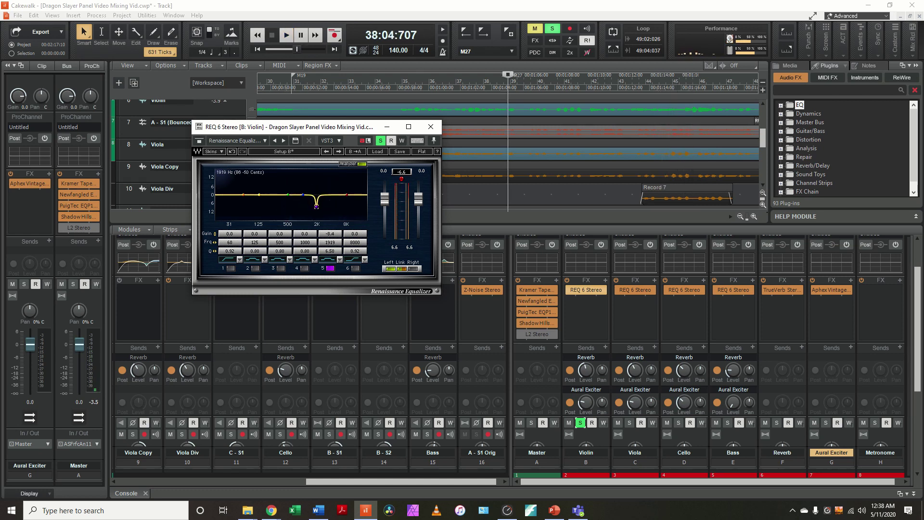
{"action": "left_click", "coordinate": [302, 152]}
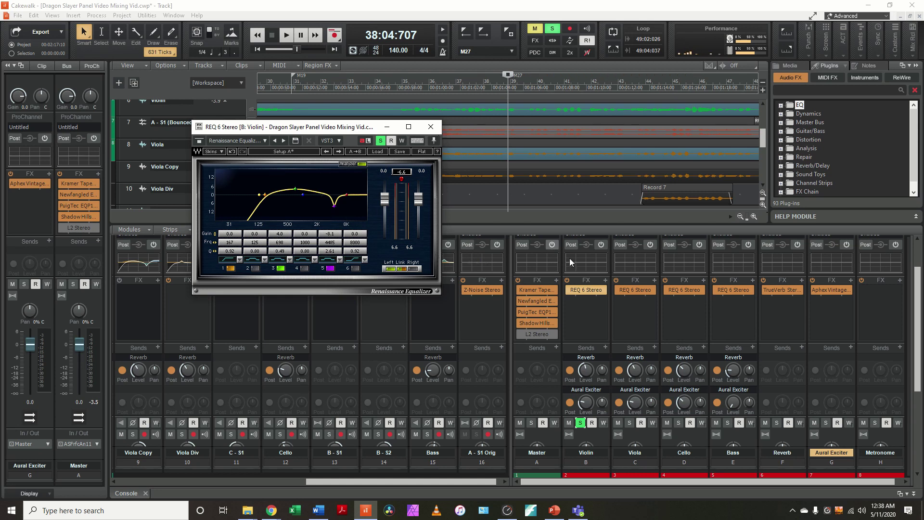
Examine the REQ 6 Stereo curves on the Viola, Cello and Bass buses in turn, and close the equalizer window
{"action": "double_click", "coordinate": [631, 290]}
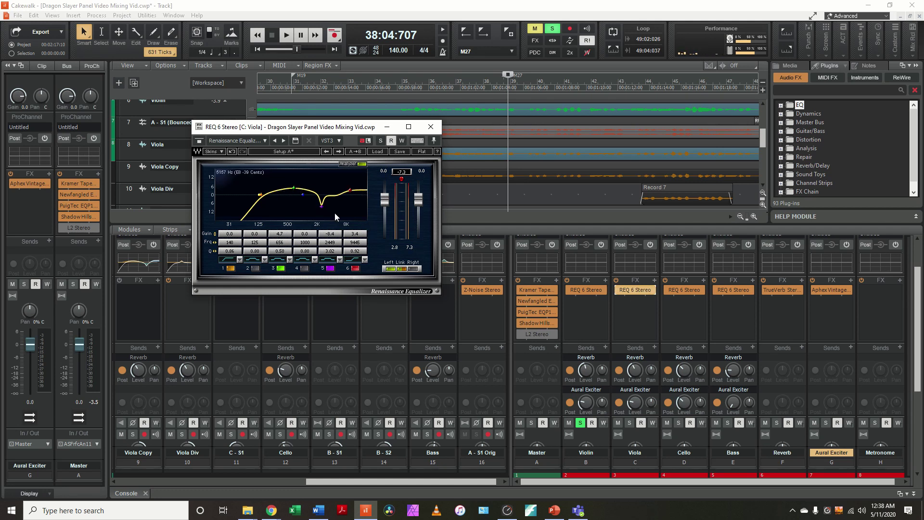
{"action": "double_click", "coordinate": [681, 291]}
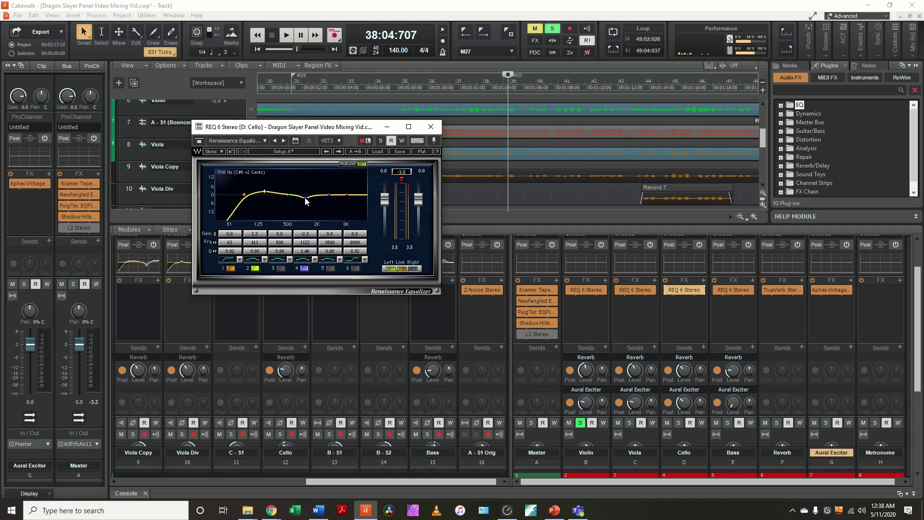
{"action": "double_click", "coordinate": [728, 289]}
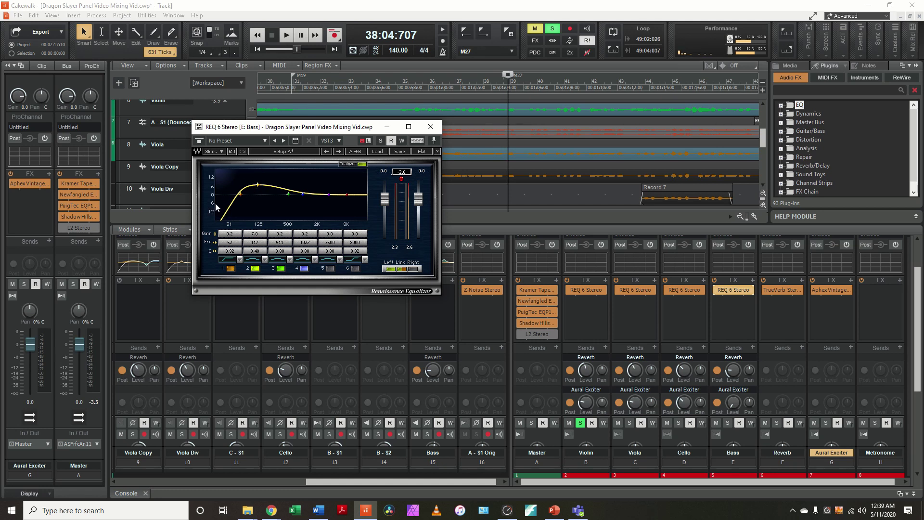
{"action": "left_click", "coordinate": [431, 127]}
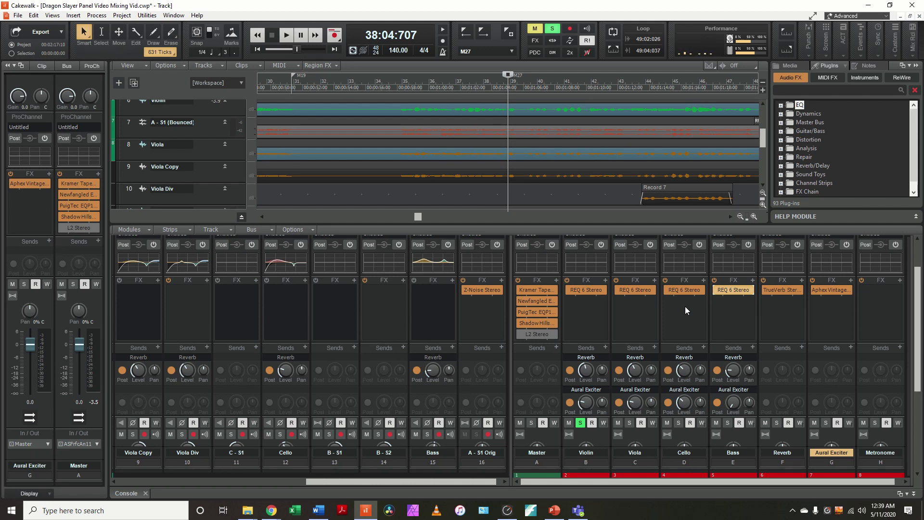
Open TrueVerb Stereo on the Reverb bus, look through its factory presets without loading one, and close the plug-in window
{"action": "double_click", "coordinate": [784, 290]}
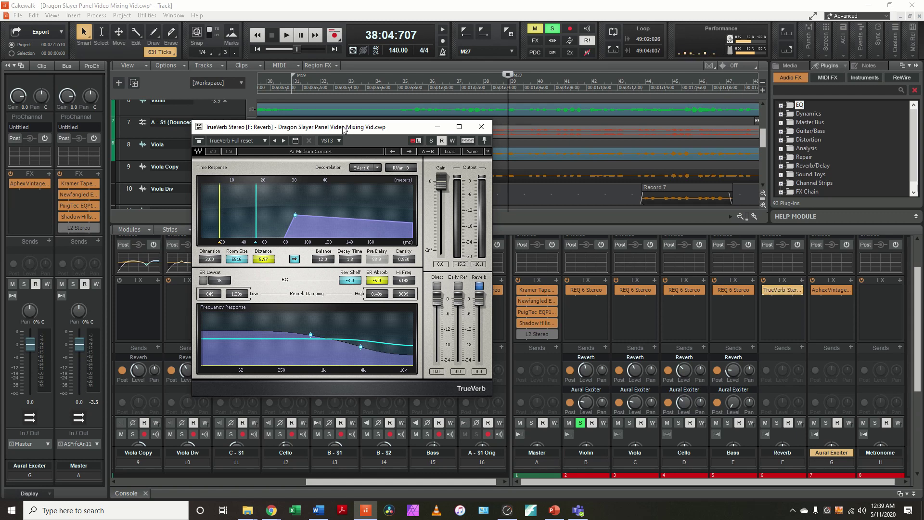
{"action": "left_click_drag", "start_coordinate": [344, 128], "coordinate": [323, 135]}
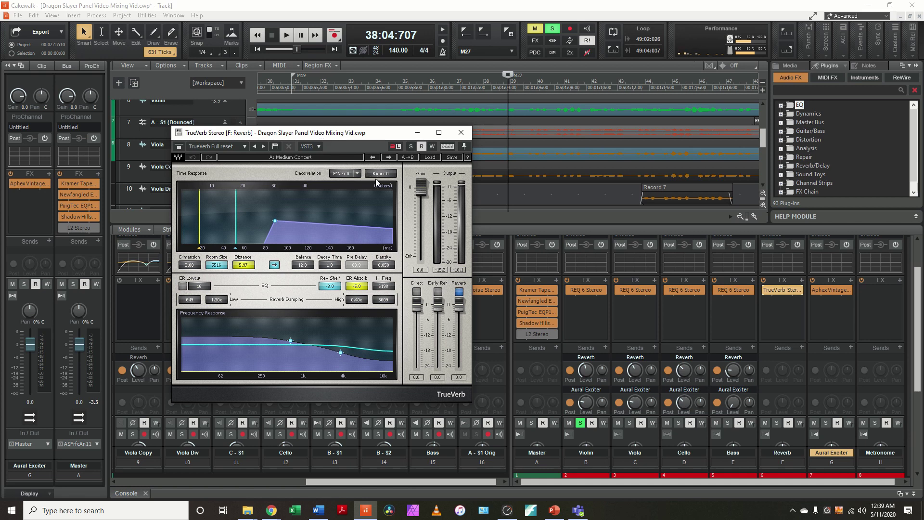
{"action": "left_click", "coordinate": [434, 158]}
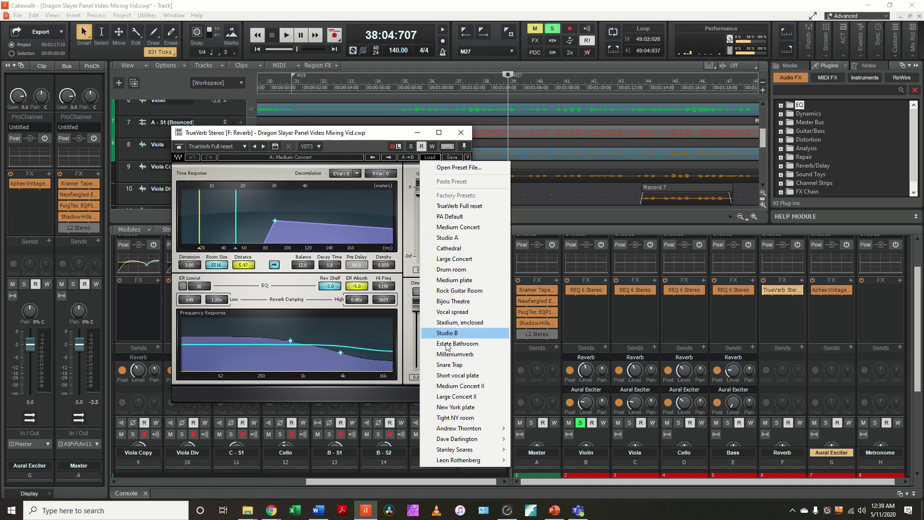
{"action": "left_click", "coordinate": [290, 133]}
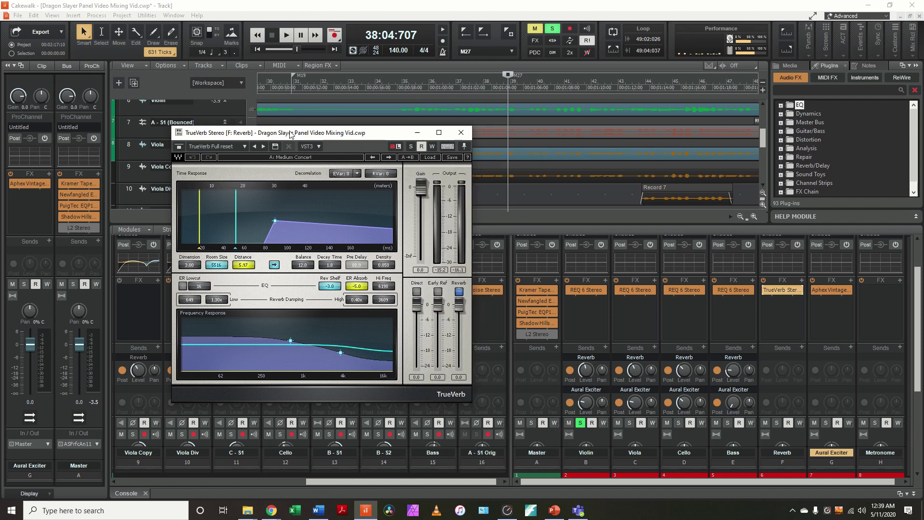
{"action": "left_click", "coordinate": [467, 137]}
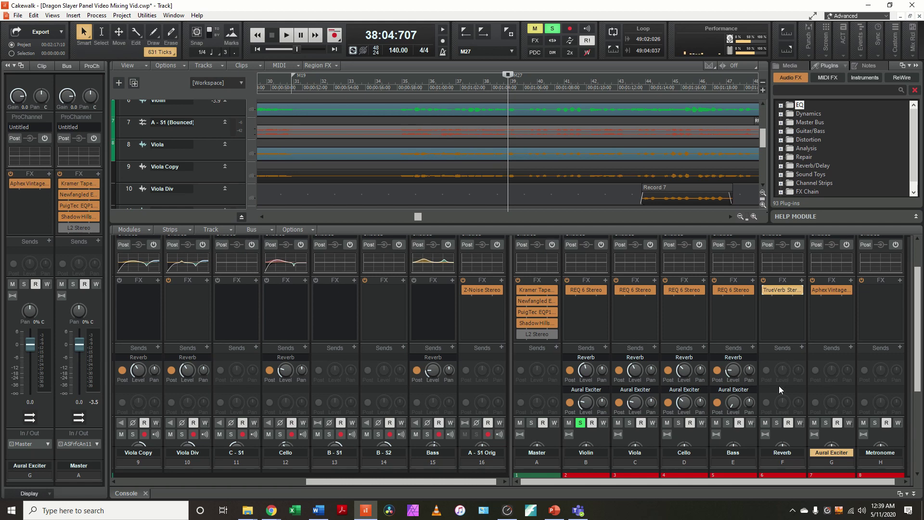
Play from marker M27, unsolo the Violin bus, and compare the mix with the Reverb bus soloed, muted and active
{"action": "key", "text": "space"}
{"action": "left_click", "coordinate": [580, 423]}
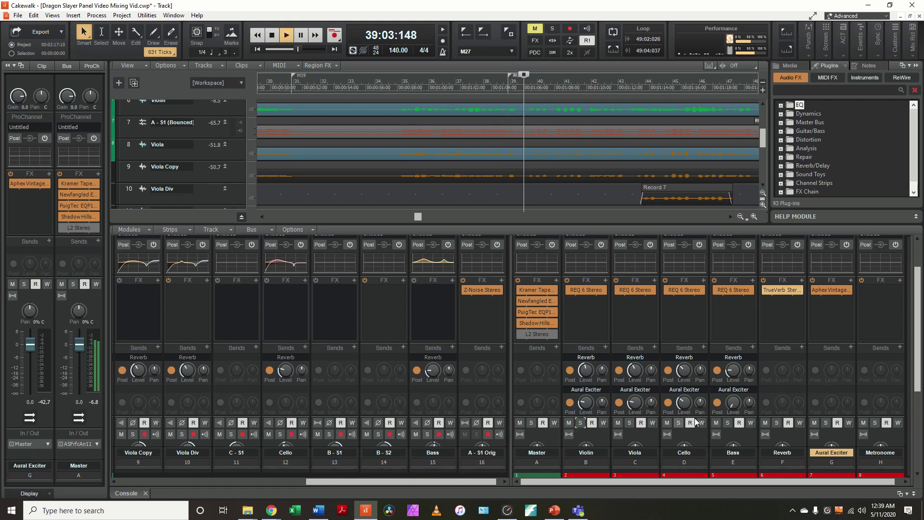
{"action": "left_click", "coordinate": [778, 422]}
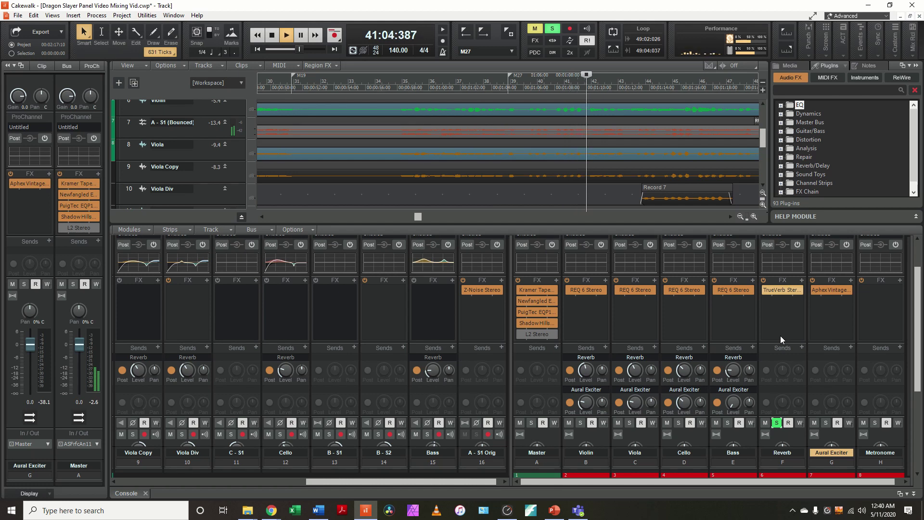
{"action": "left_click", "coordinate": [776, 423]}
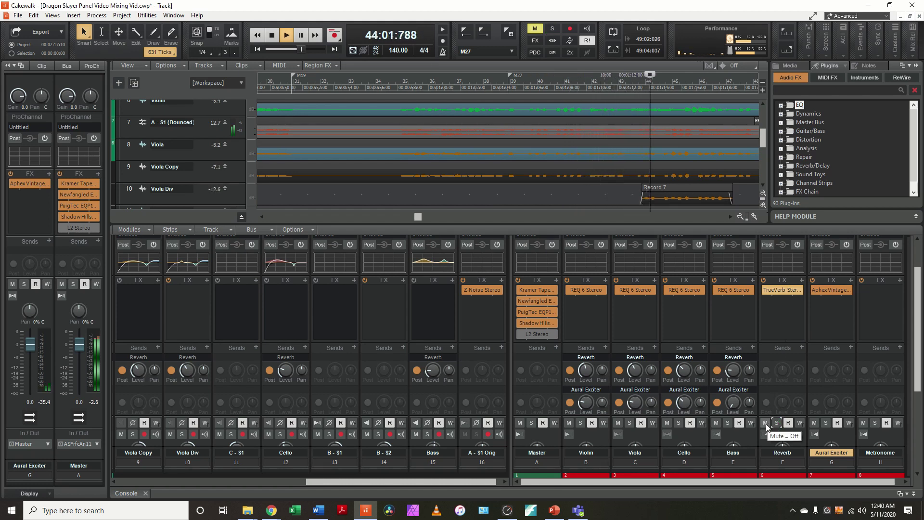
{"action": "left_click", "coordinate": [766, 423]}
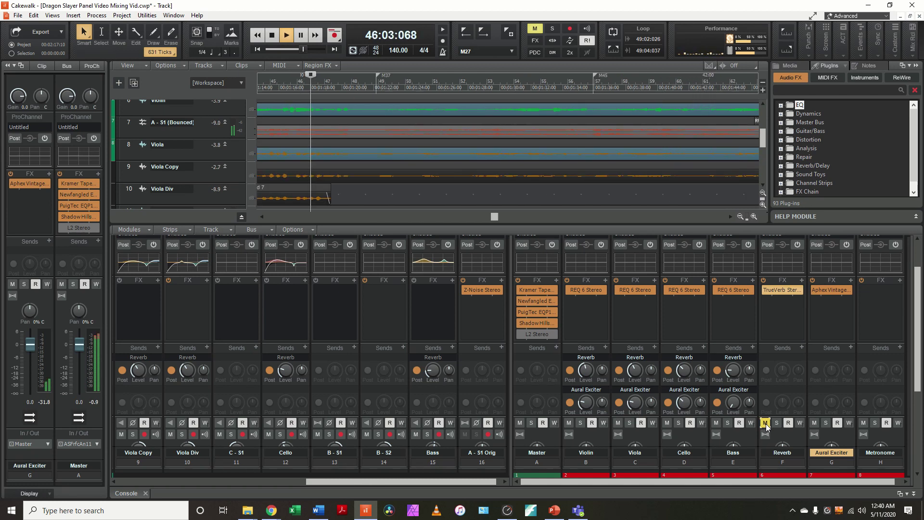
{"action": "left_click", "coordinate": [766, 423]}
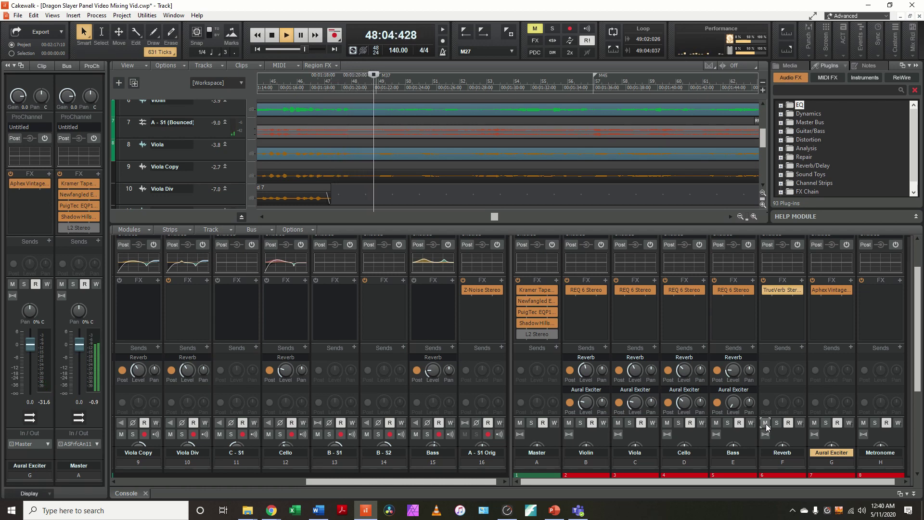
{"action": "key", "text": "space"}
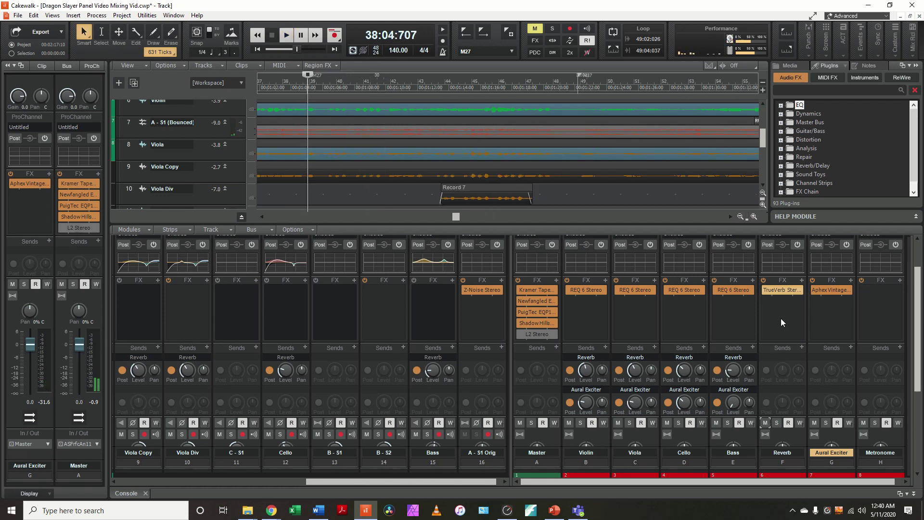
Review the buses' Reverb and Aural Exciter sends, start playback, and open the Aphex Vintage Exciter on the Aural Exciter bus
{"action": "scroll", "coordinate": [781, 318], "scroll_direction": "down", "scroll_amount": 3}
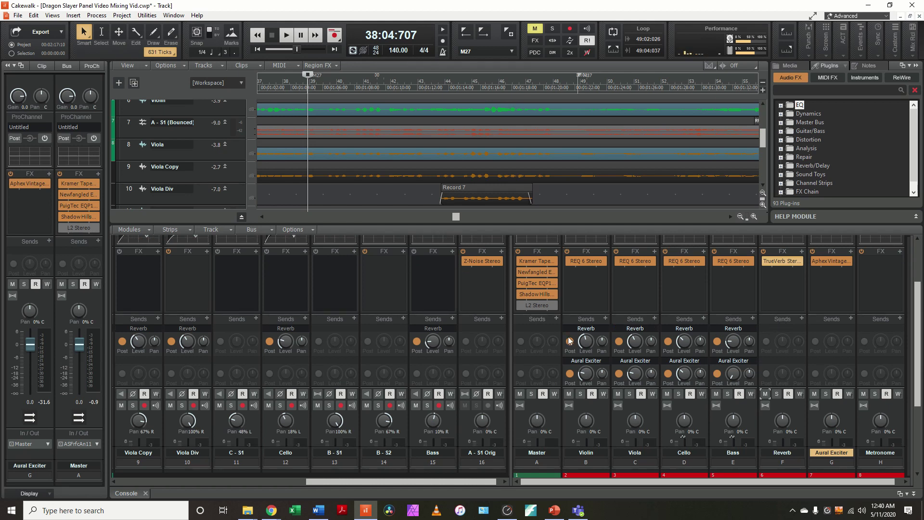
{"action": "mouse_move", "coordinate": [739, 347]}
{"action": "scroll", "coordinate": [828, 297], "scroll_direction": "up", "scroll_amount": 2}
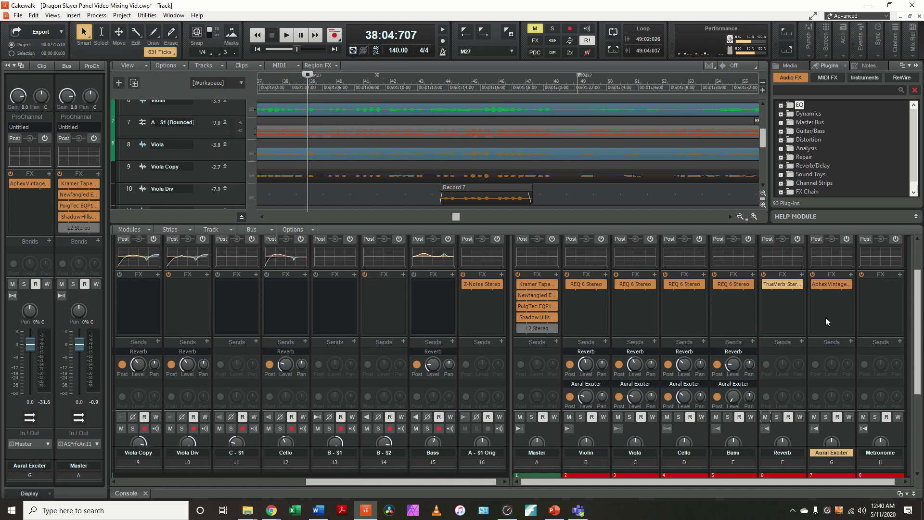
{"action": "scroll", "coordinate": [825, 316], "scroll_direction": "down", "scroll_amount": 2}
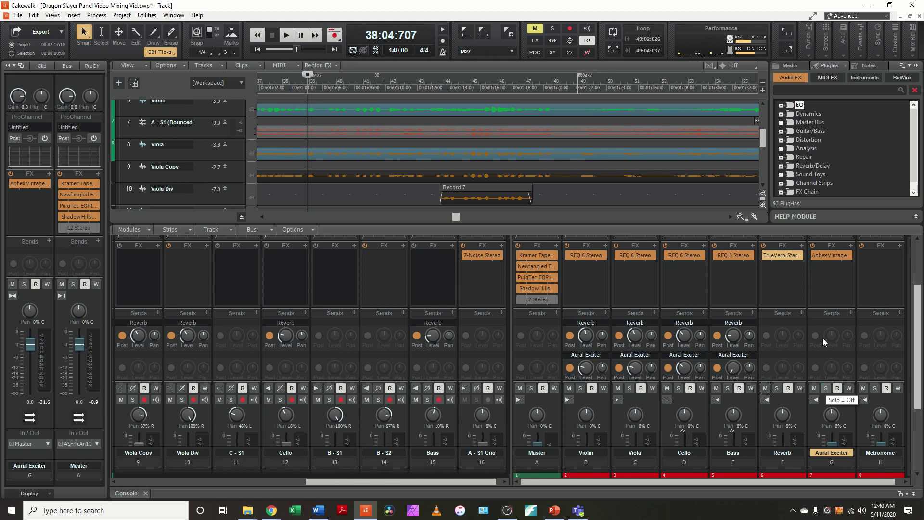
{"action": "key", "text": "space"}
{"action": "double_click", "coordinate": [831, 255]}
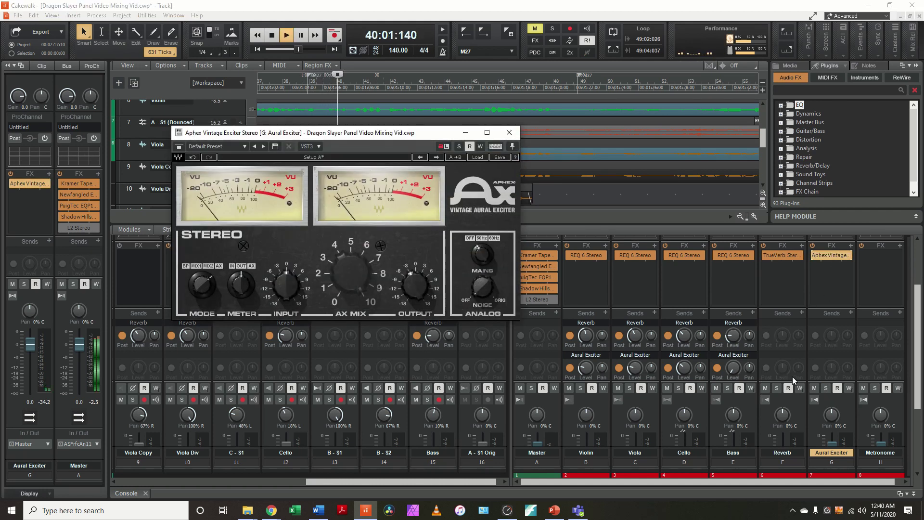
Compare the mix with the Aural Exciter bus soloed, muted and active during playback, and stop at marker M27
{"action": "left_click", "coordinate": [825, 388]}
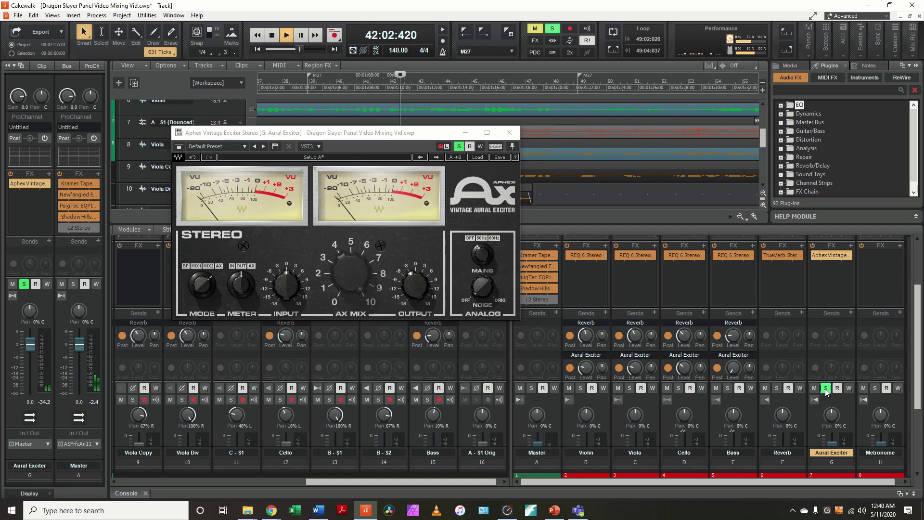
{"action": "left_click", "coordinate": [824, 389]}
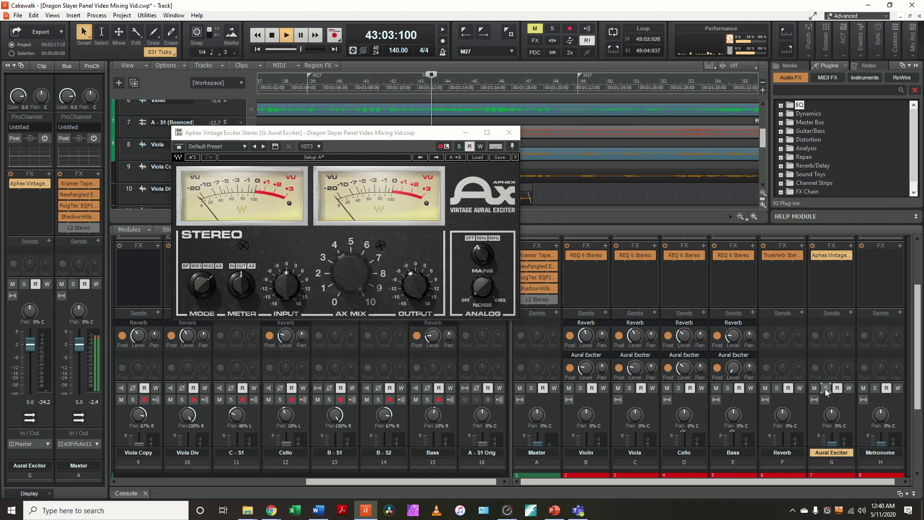
{"action": "left_click", "coordinate": [814, 388]}
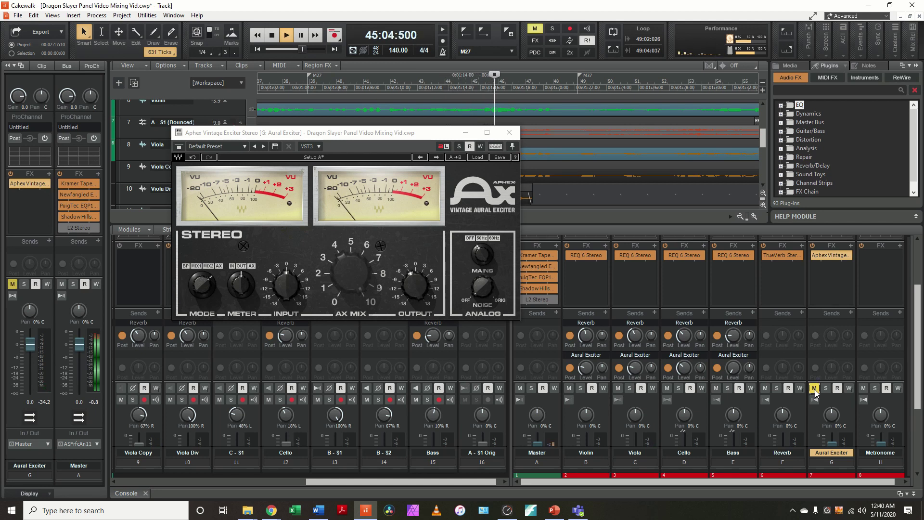
{"action": "left_click", "coordinate": [814, 388]}
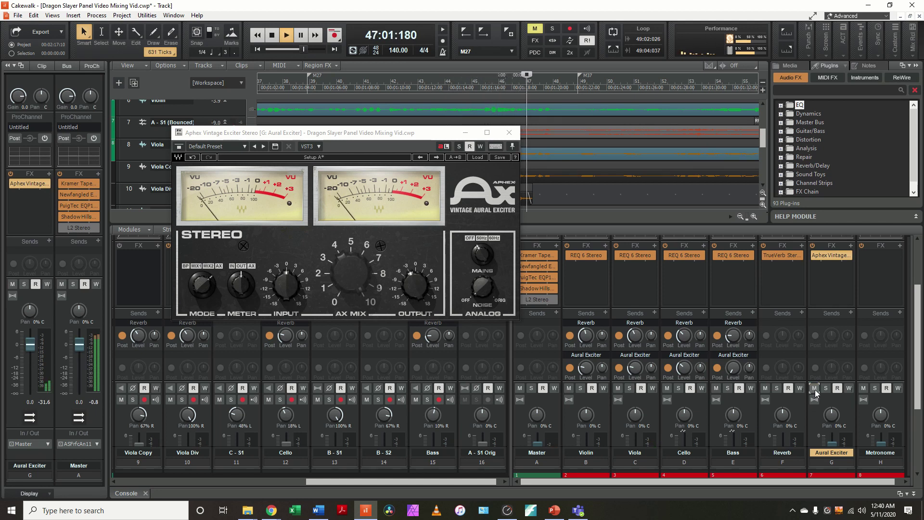
{"action": "key", "text": "space"}
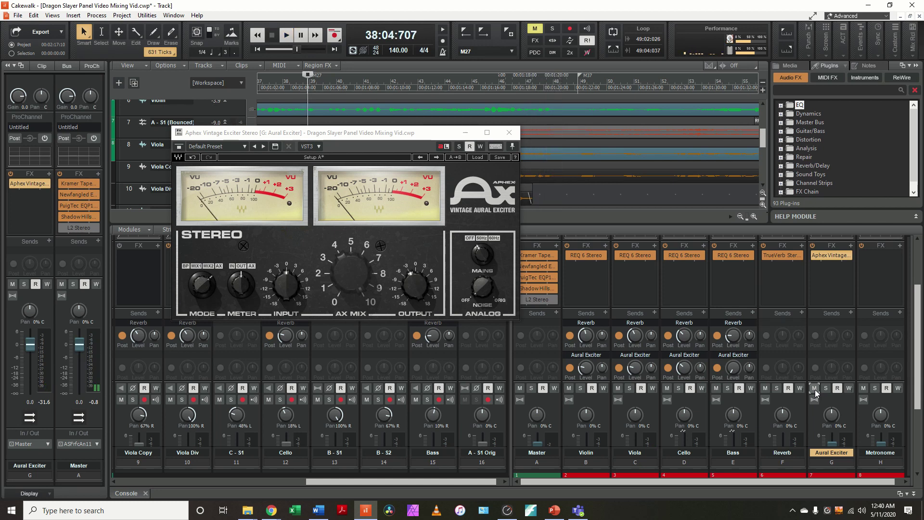
Close the Aphex Vintage Exciter and open Kramer Tape Stereo on the Master bus, placing its window clear of the Master effects rack
{"action": "left_click", "coordinate": [509, 132]}
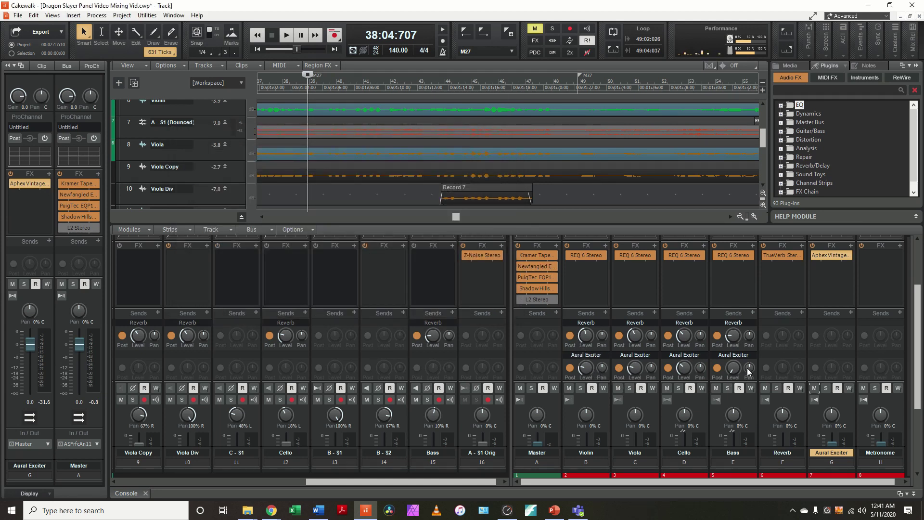
{"action": "mouse_move", "coordinate": [685, 368]}
{"action": "double_click", "coordinate": [538, 255]}
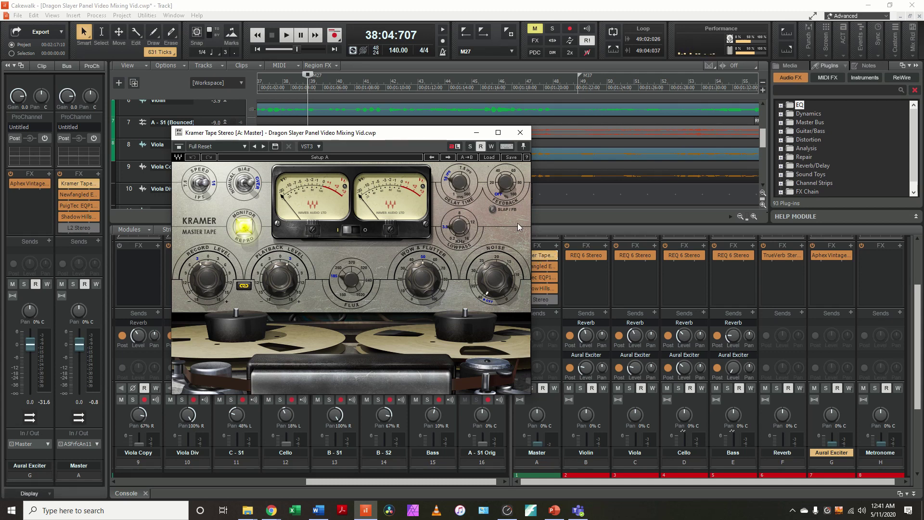
{"action": "left_click_drag", "start_coordinate": [369, 135], "coordinate": [300, 145]}
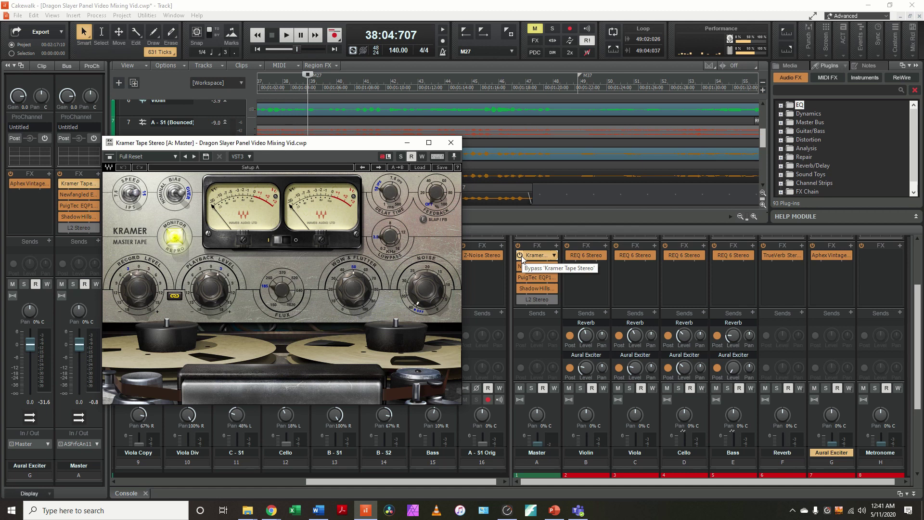
Play from marker M27, compare the mix with Kramer Tape bypassed and active, and close the plug-in window
{"action": "key", "text": "space"}
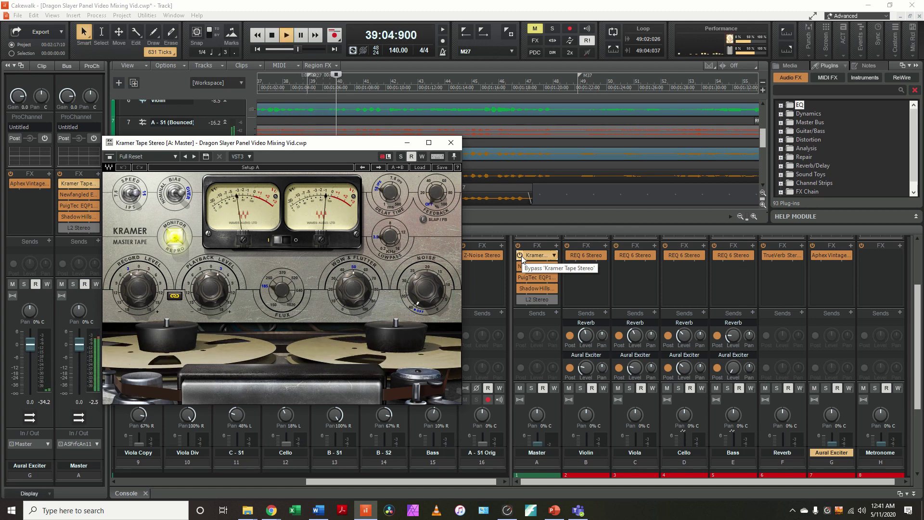
{"action": "left_click", "coordinate": [522, 256]}
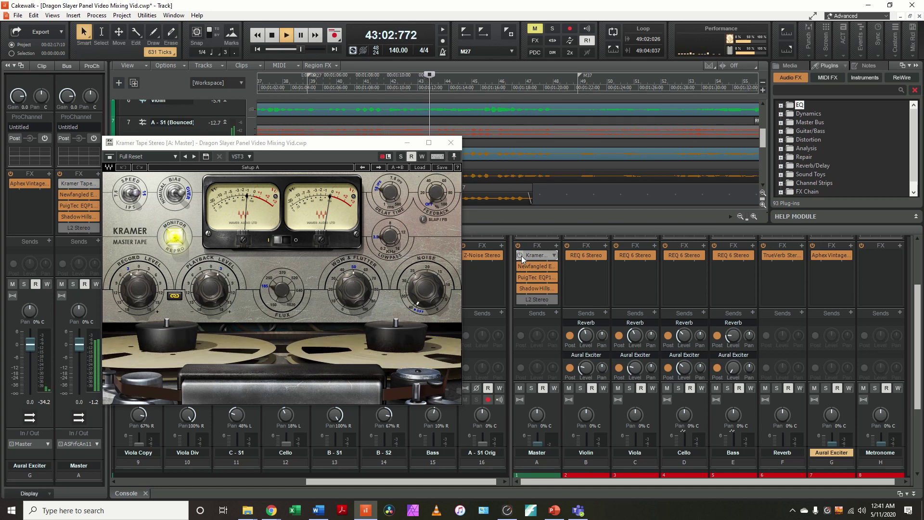
{"action": "left_click", "coordinate": [521, 255]}
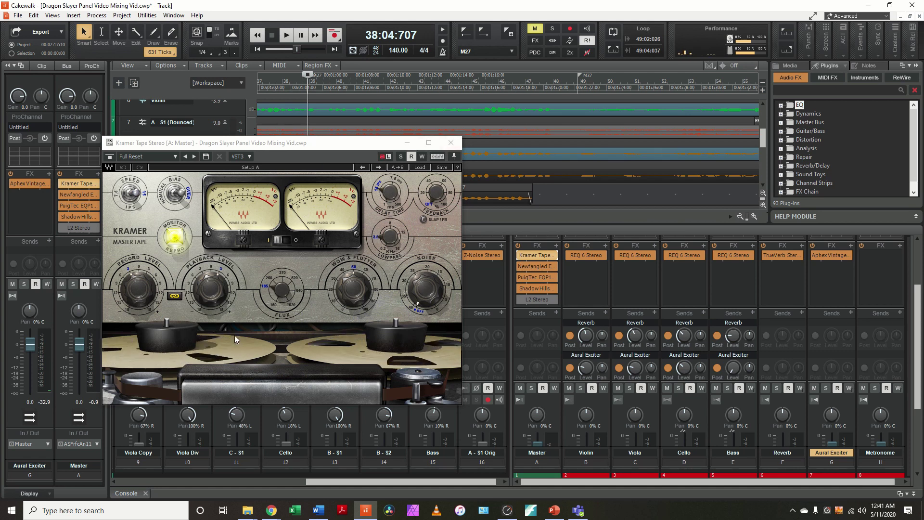
{"action": "left_click", "coordinate": [450, 143]}
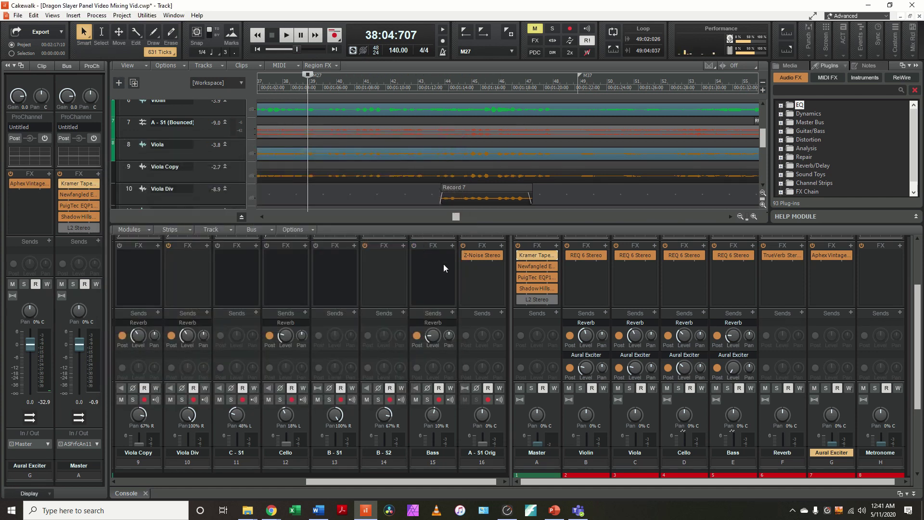
Open Newfangled EQuivocate on the Master bus, compare the mix with it bypassed and active during playback, and close it
{"action": "double_click", "coordinate": [534, 267]}
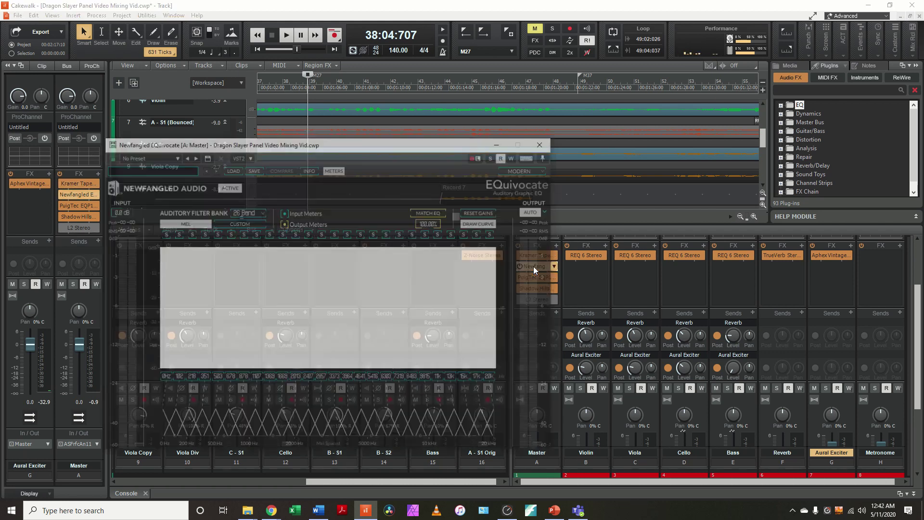
{"action": "left_click_drag", "start_coordinate": [398, 149], "coordinate": [323, 114]}
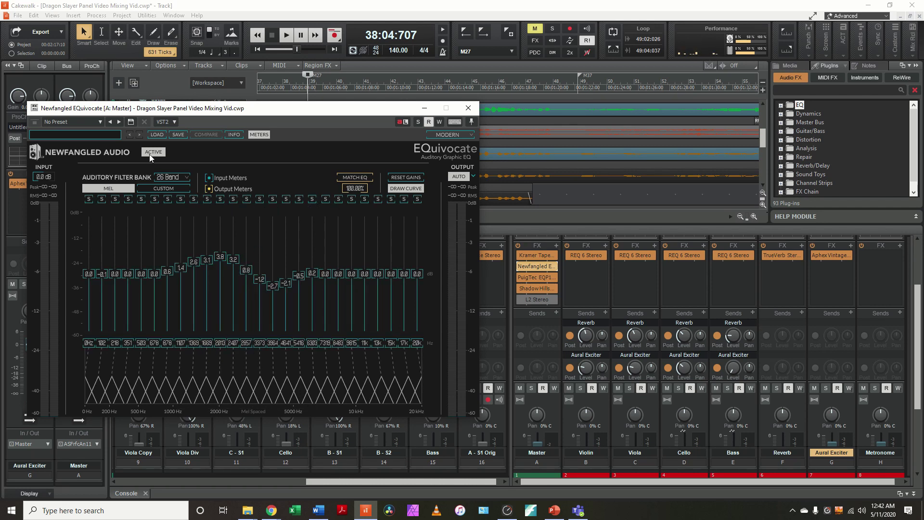
{"action": "key", "text": "space"}
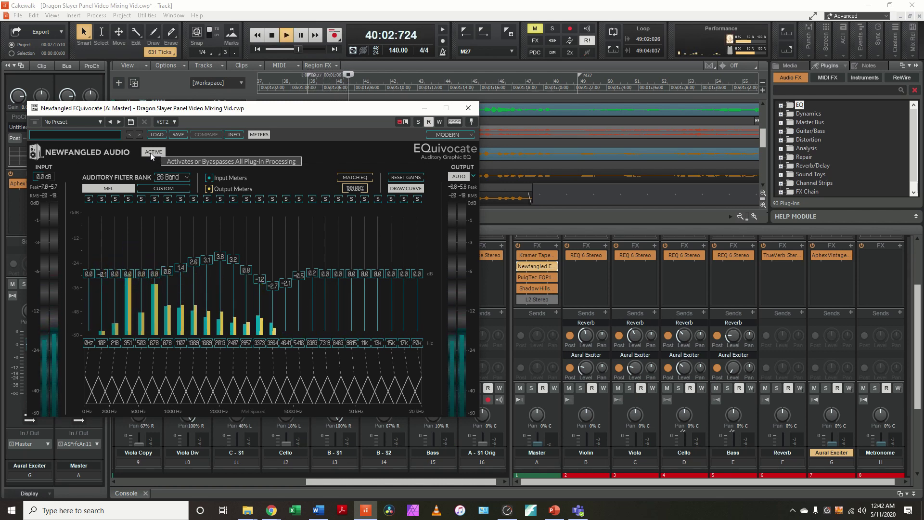
{"action": "left_click", "coordinate": [151, 153]}
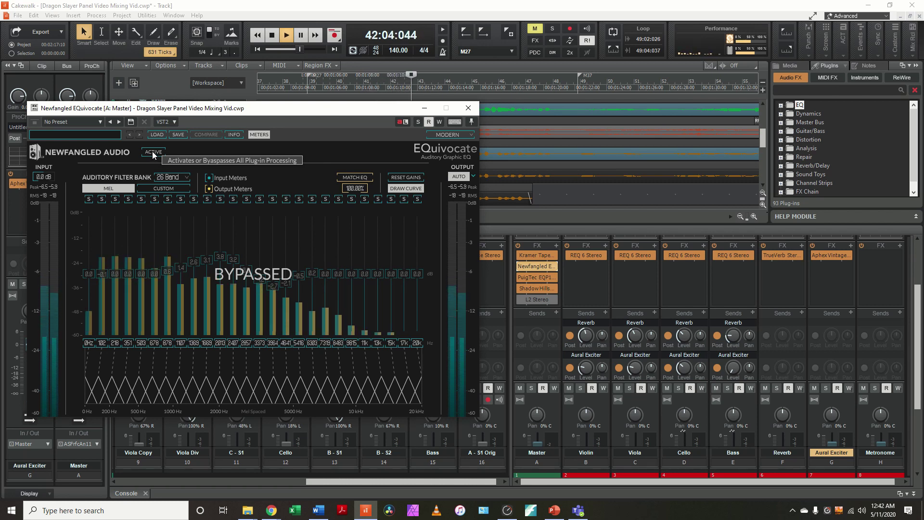
{"action": "left_click", "coordinate": [153, 153]}
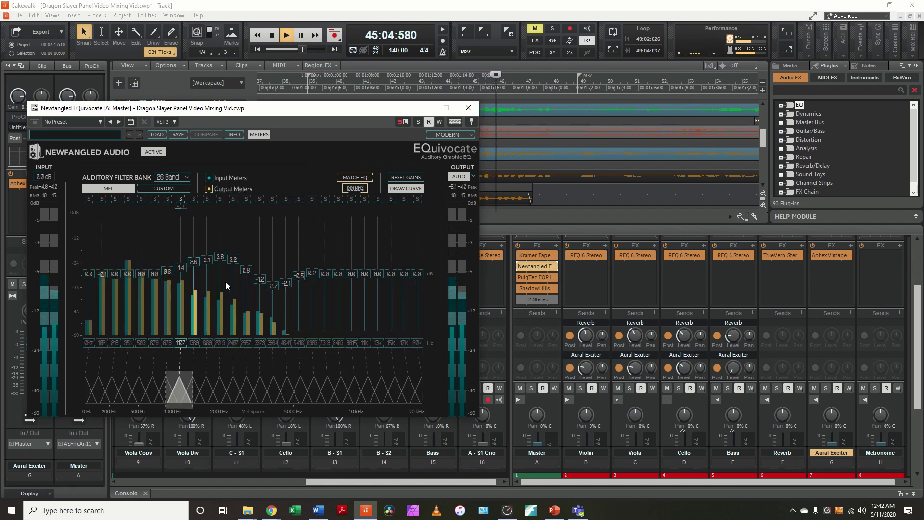
{"action": "key", "text": "space"}
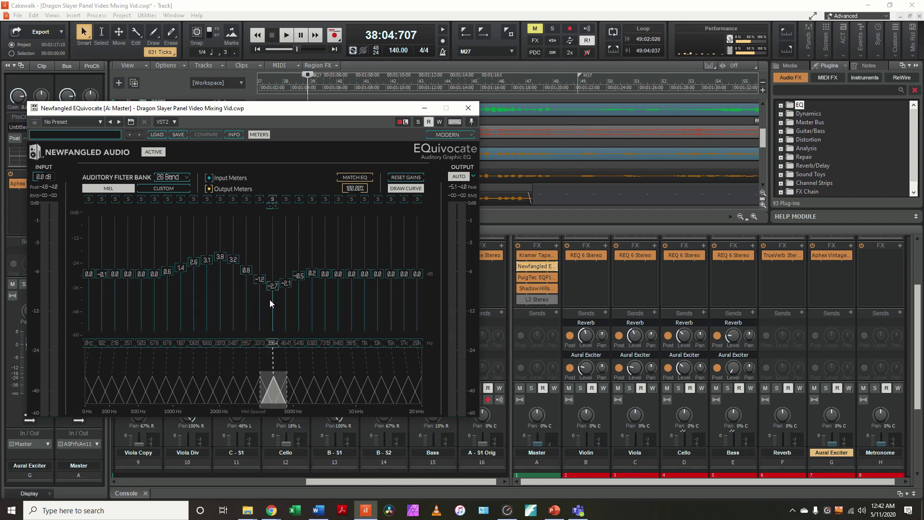
{"action": "left_click", "coordinate": [469, 109]}
Open PuigTec EQP1A on the Master bus, compare the mix with the EQ switched out and in twice during playback, and close it
{"action": "double_click", "coordinate": [535, 277]}
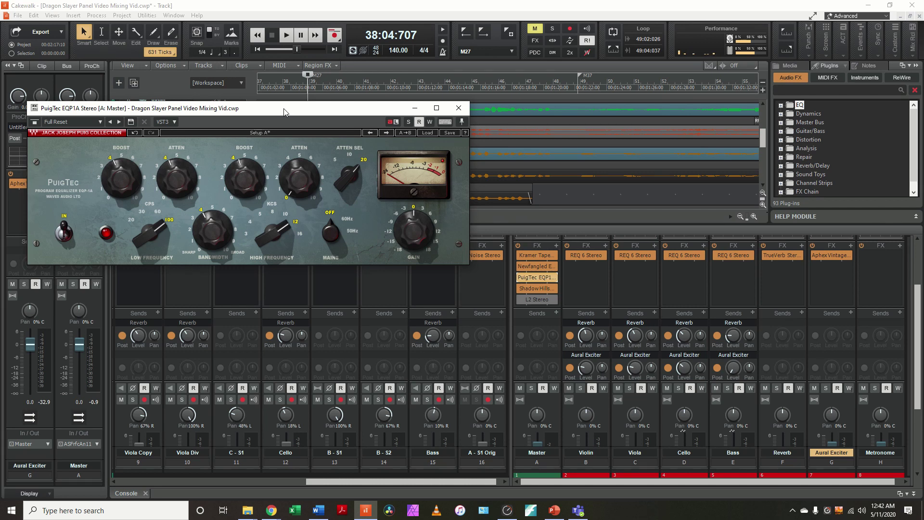
{"action": "left_click_drag", "start_coordinate": [271, 109], "coordinate": [276, 143]}
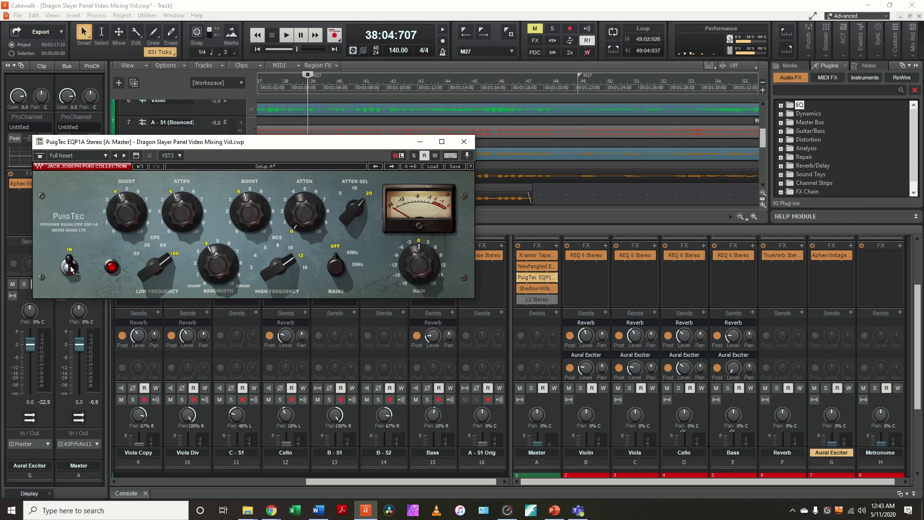
{"action": "key", "text": "space"}
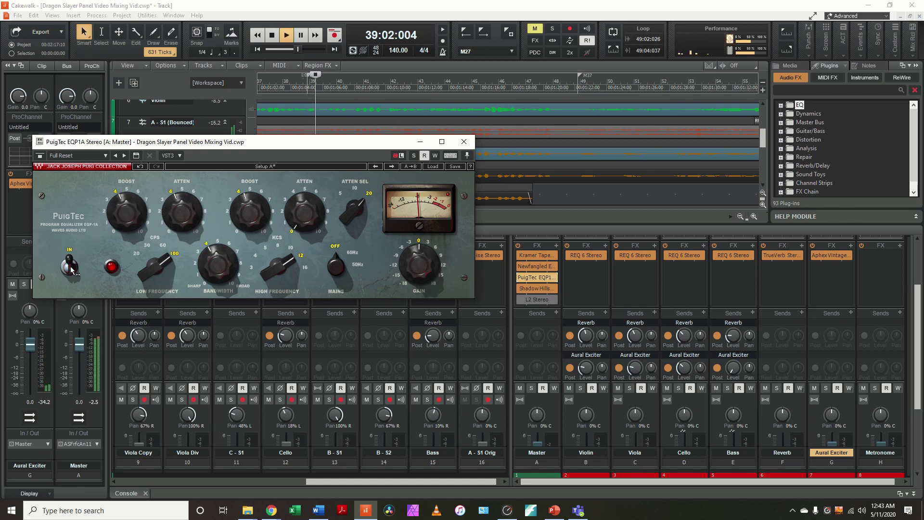
{"action": "left_click", "coordinate": [72, 270]}
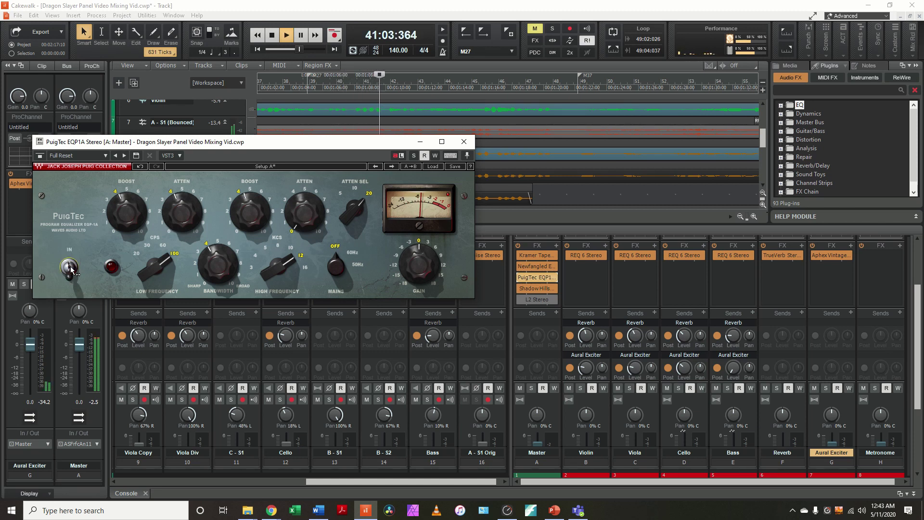
{"action": "left_click", "coordinate": [71, 270]}
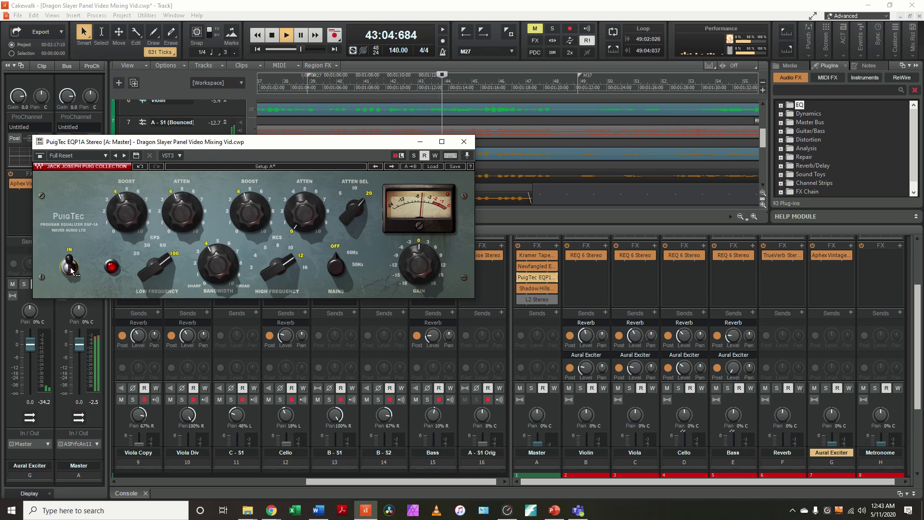
{"action": "left_click", "coordinate": [73, 271]}
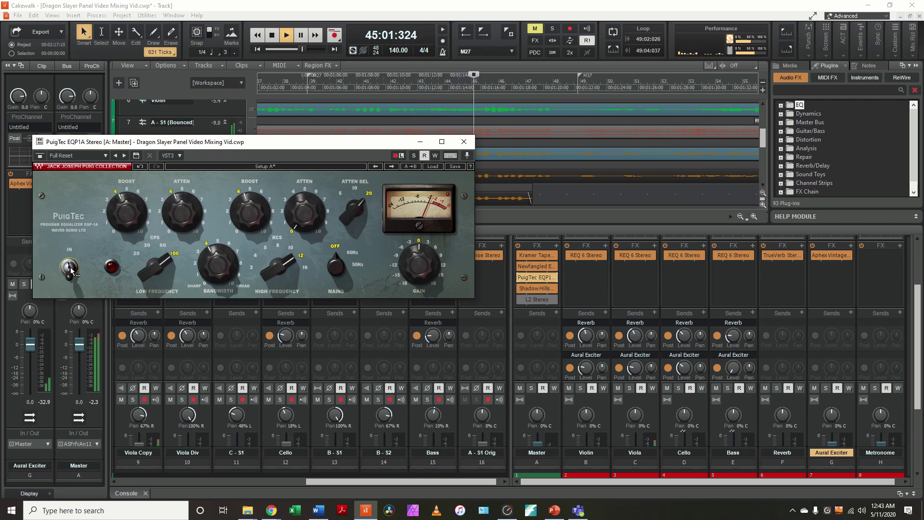
{"action": "left_click", "coordinate": [71, 271]}
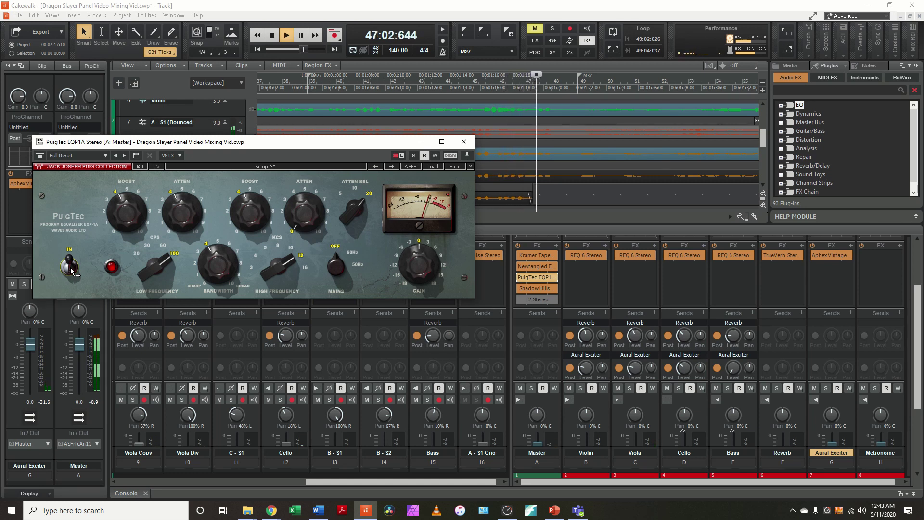
{"action": "key", "text": "space"}
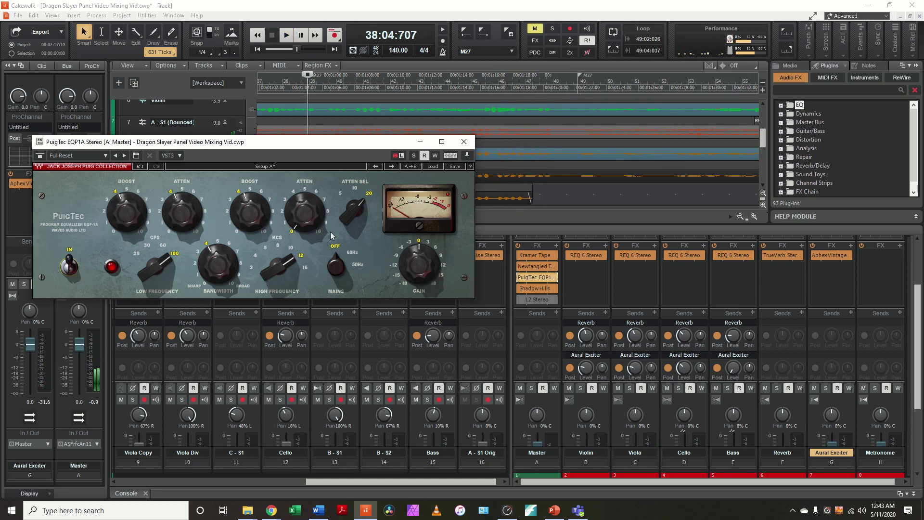
{"action": "left_click", "coordinate": [464, 141]}
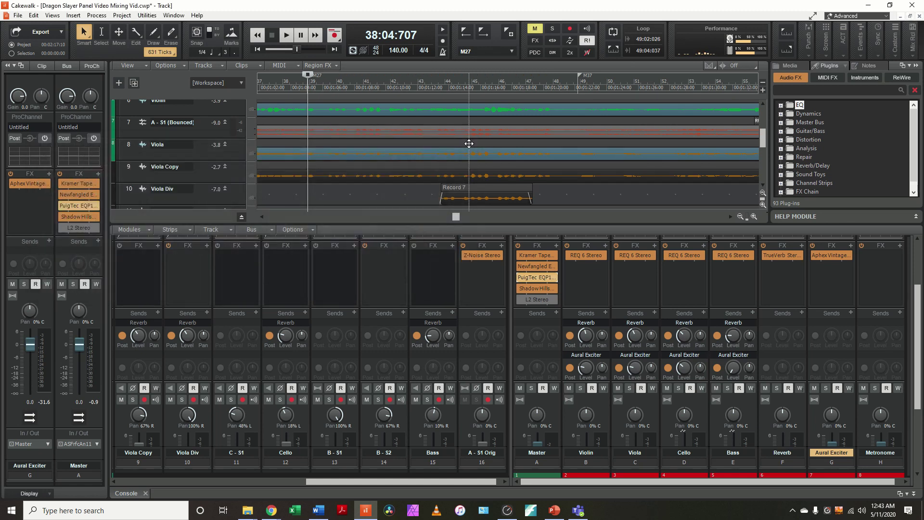
Open Shadow Hills Class A Mastering Comp on the Master bus, and briefly expand the bus's ProChannel to view its built-in compressor
{"action": "double_click", "coordinate": [538, 288]}
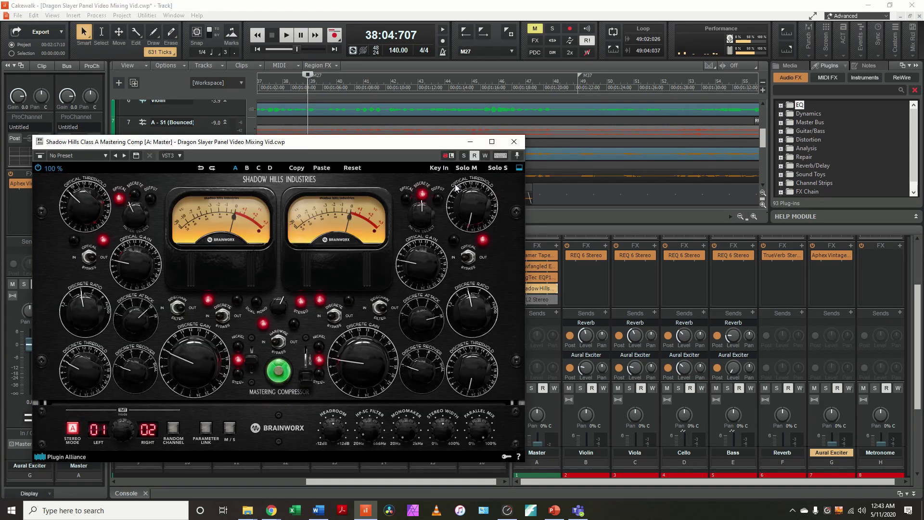
{"action": "left_click_drag", "start_coordinate": [363, 146], "coordinate": [343, 125]}
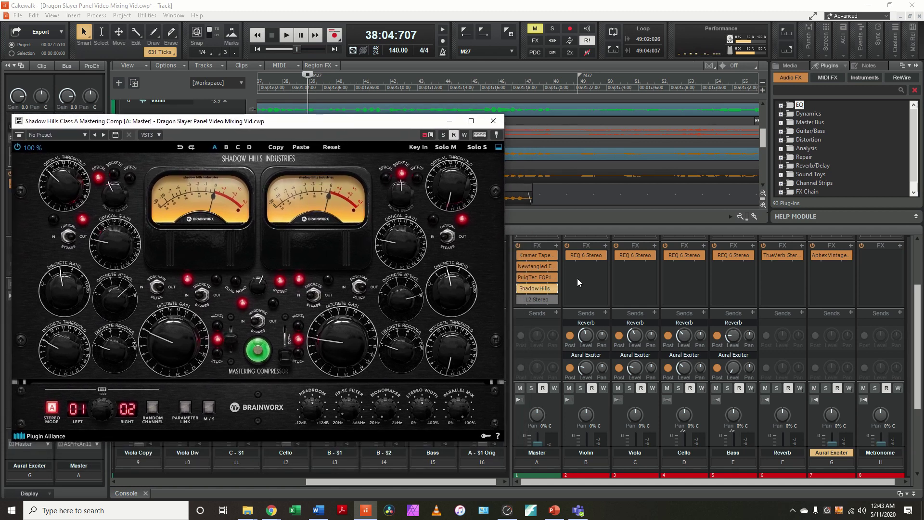
{"action": "scroll", "coordinate": [576, 278], "scroll_direction": "up", "scroll_amount": 3}
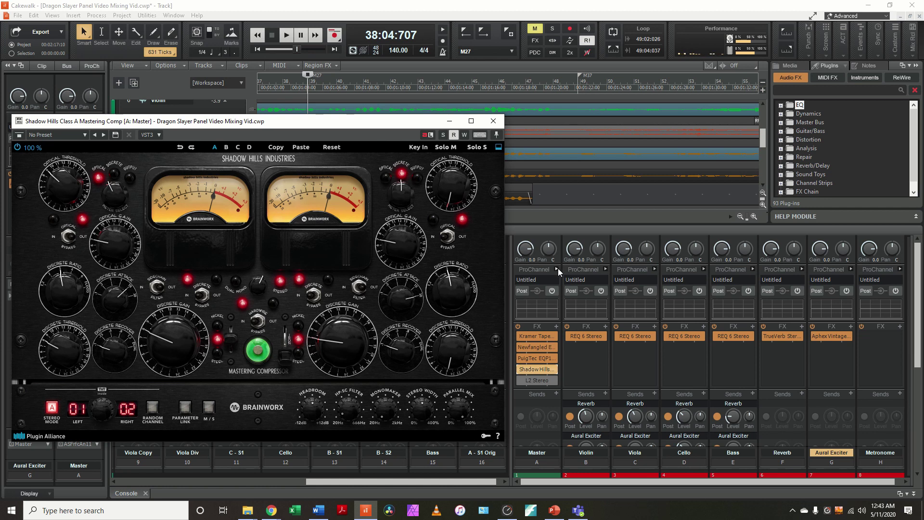
{"action": "left_click", "coordinate": [557, 269]}
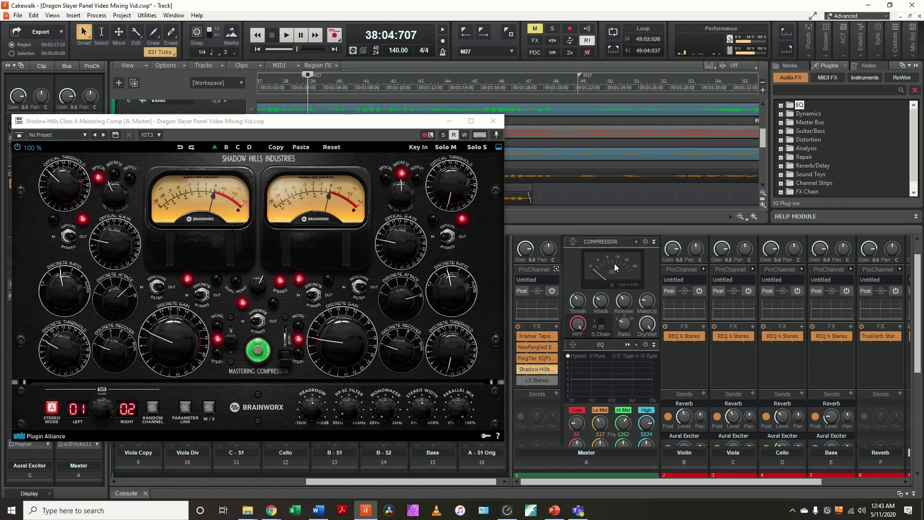
{"action": "scroll", "coordinate": [615, 267], "scroll_direction": "up", "scroll_amount": 1}
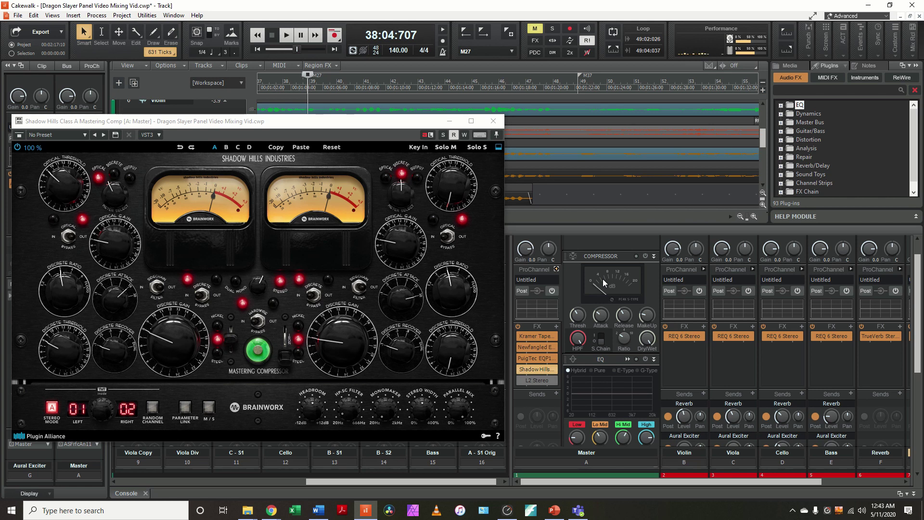
{"action": "left_click", "coordinate": [556, 269]}
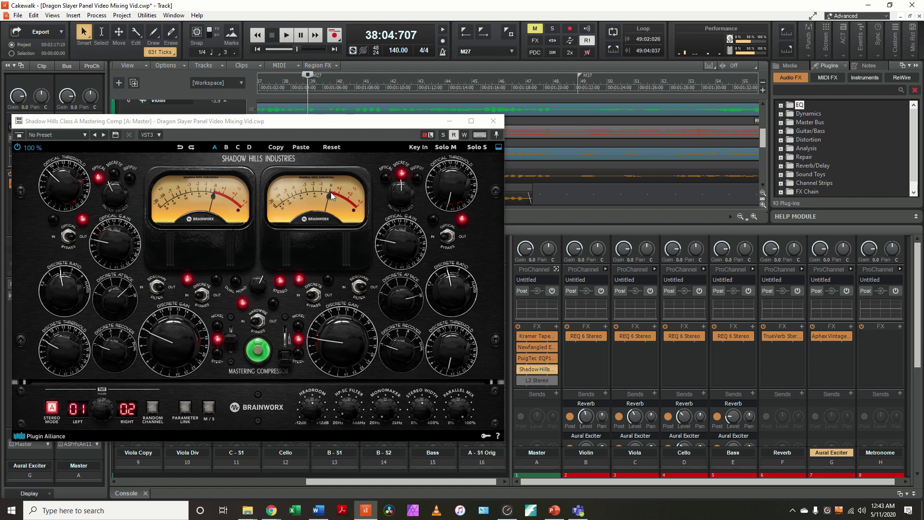
Play from marker M27, compare the mix with the Shadow Hills compressor bypassed and active, then stop and close the plug-in
{"action": "key", "text": "space"}
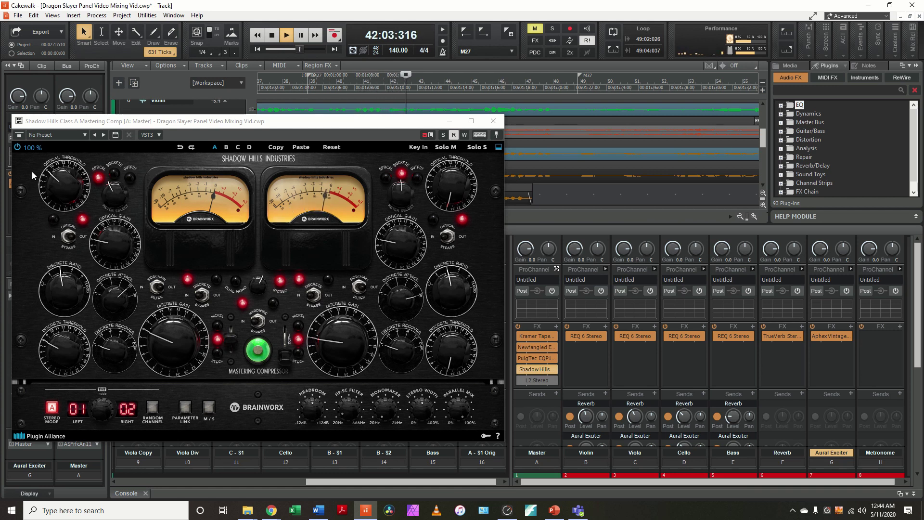
{"action": "left_click", "coordinate": [19, 148]}
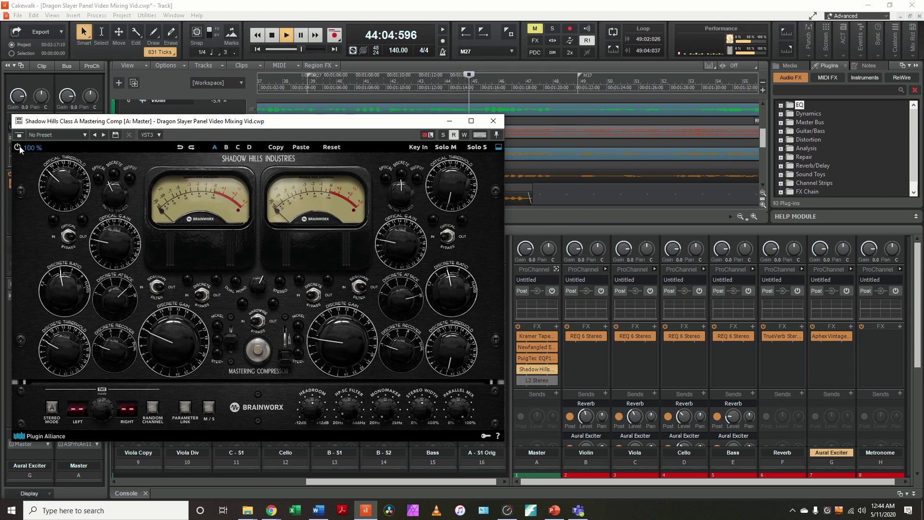
{"action": "left_click", "coordinate": [19, 148]}
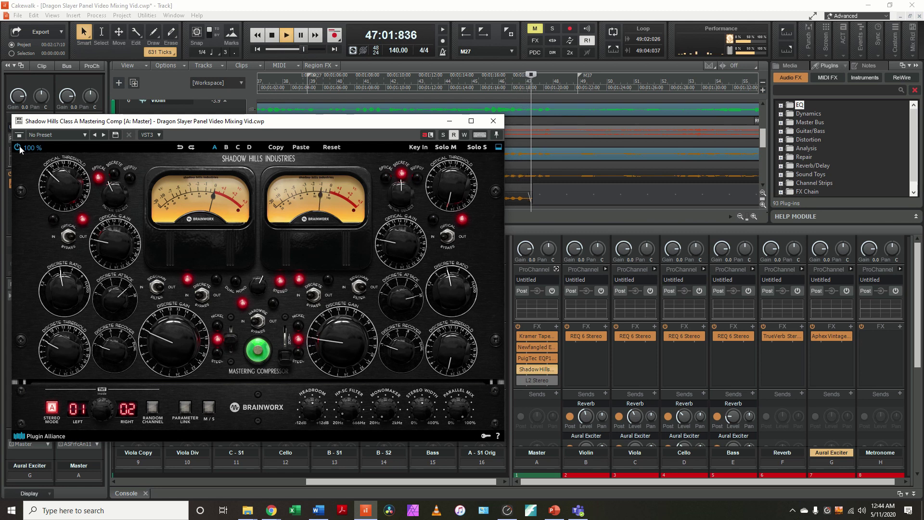
{"action": "key", "text": "space"}
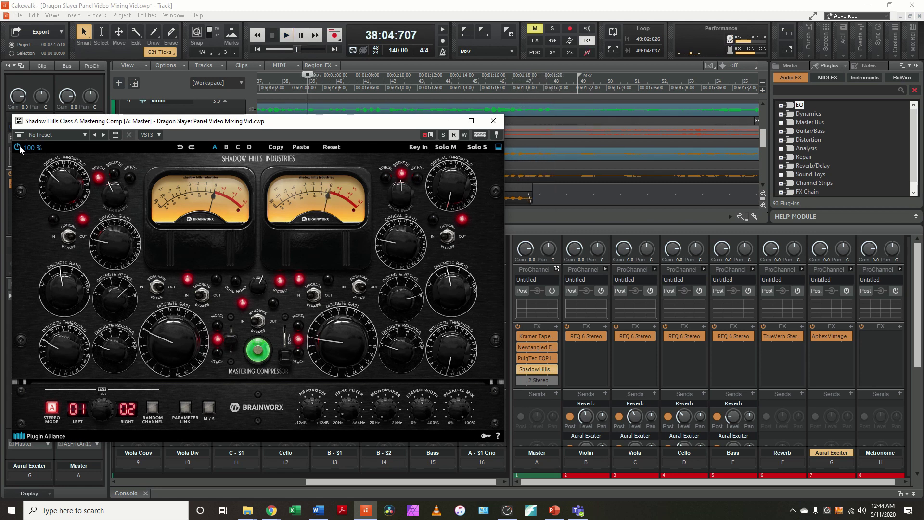
{"action": "left_click", "coordinate": [493, 121]}
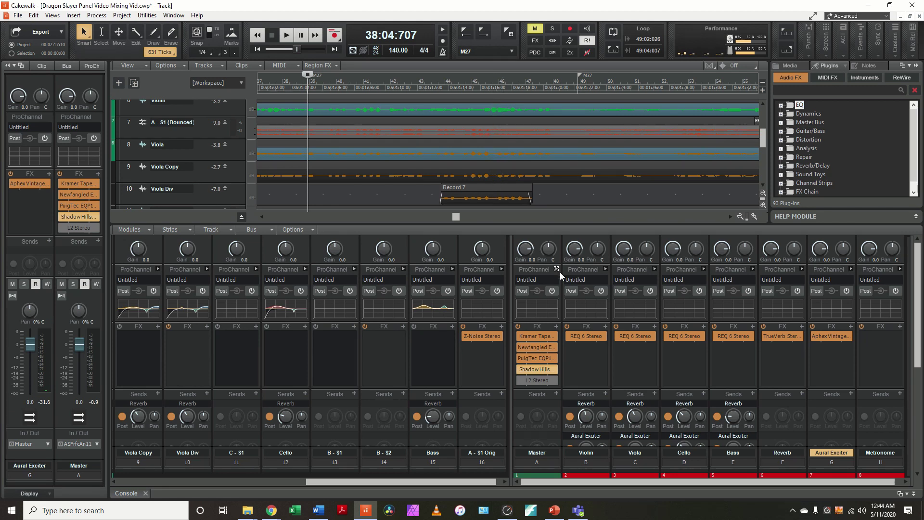
Open the L2 Stereo limiter on the Master bus and move its window clear of the channel strips
{"action": "double_click", "coordinate": [535, 382]}
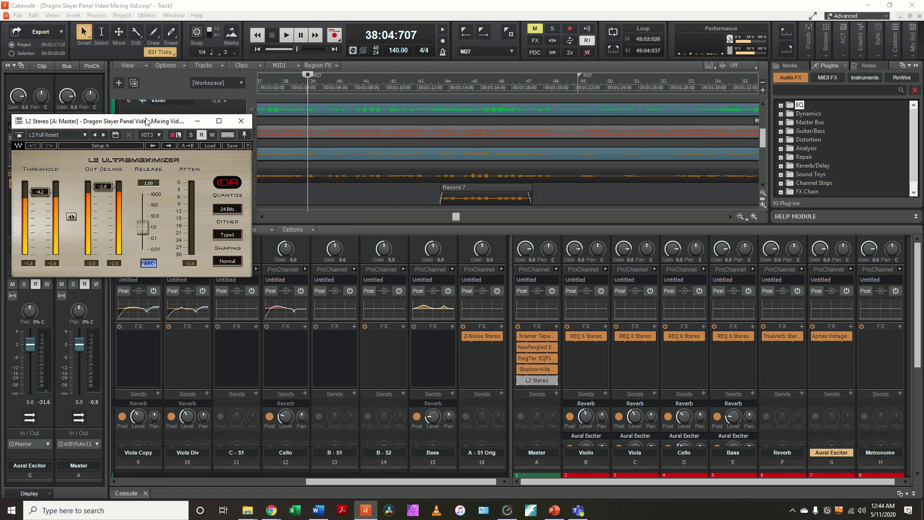
{"action": "left_click_drag", "start_coordinate": [147, 121], "coordinate": [211, 133]}
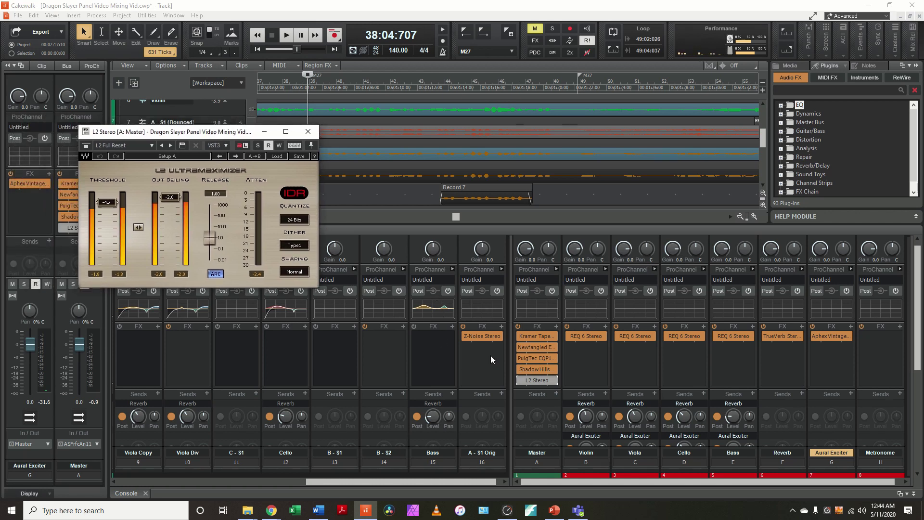
Switch the Master bus meter to a 60 dB range and return it to the 12 dB range
{"action": "scroll", "coordinate": [490, 355], "scroll_direction": "down", "scroll_amount": 4}
{"action": "scroll", "coordinate": [507, 318], "scroll_direction": "down", "scroll_amount": 3}
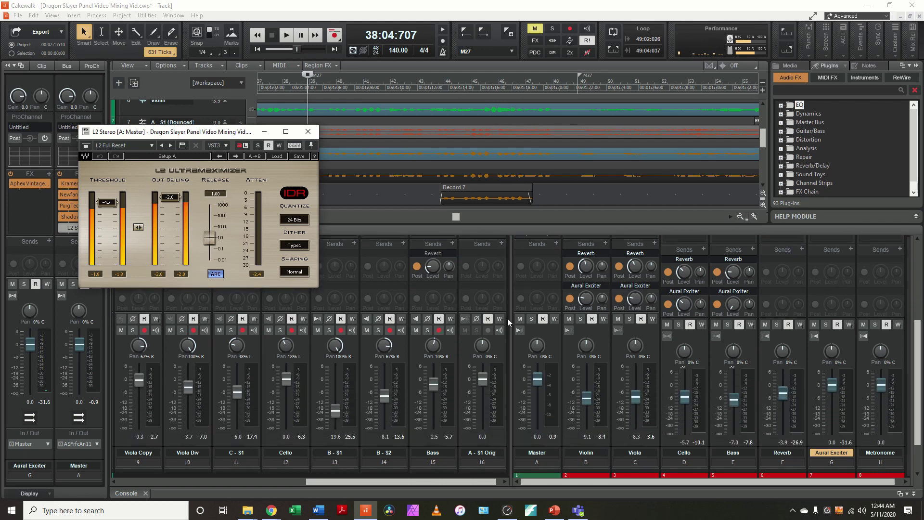
{"action": "right_click", "coordinate": [553, 373]}
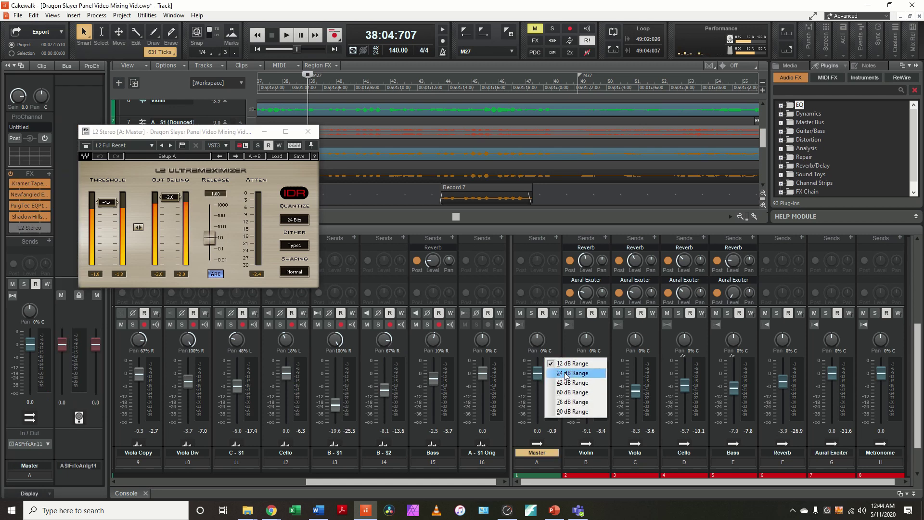
{"action": "left_click", "coordinate": [567, 393]}
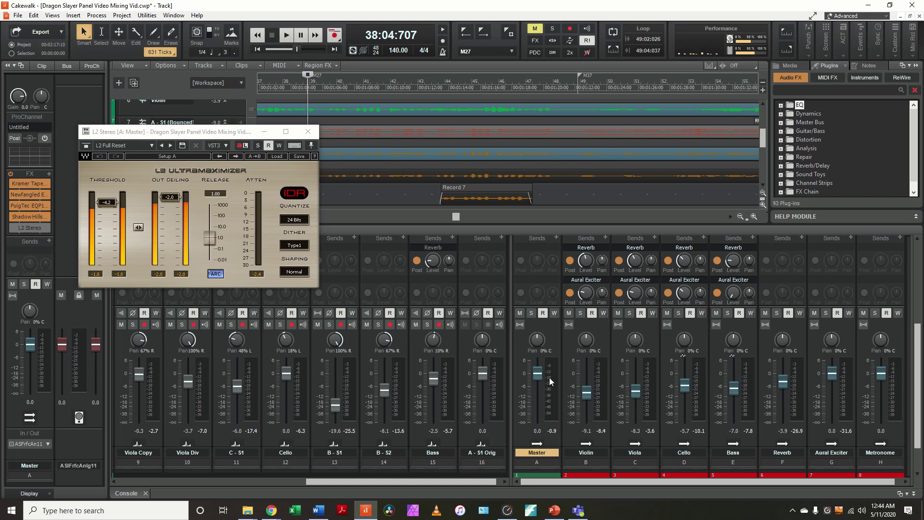
{"action": "right_click", "coordinate": [551, 381]}
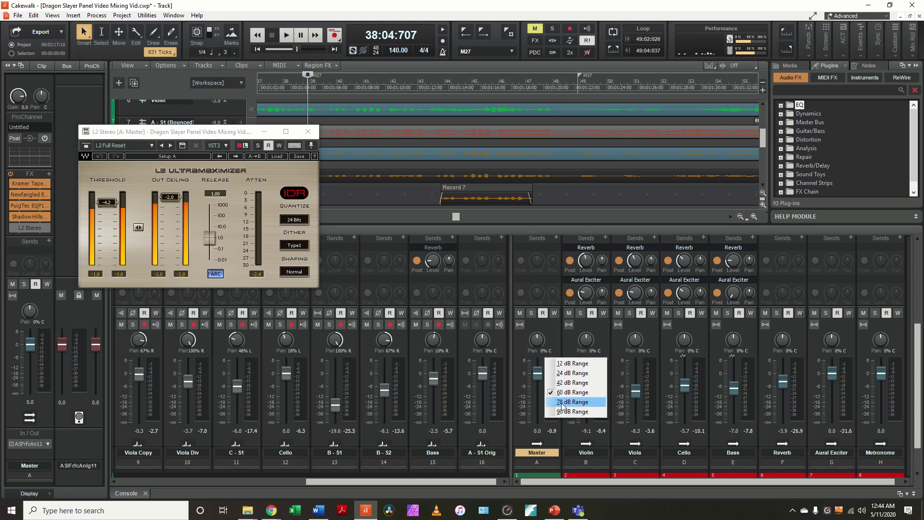
{"action": "left_click", "coordinate": [565, 369]}
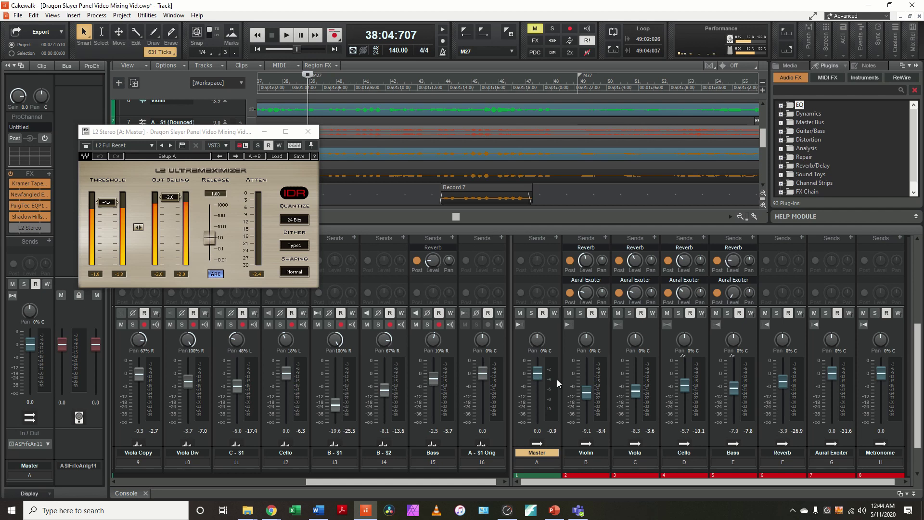
Play the mix with L2 Stereo bypassed, then enable it and set its Threshold to -1.8 during playback
{"action": "key", "text": "space"}
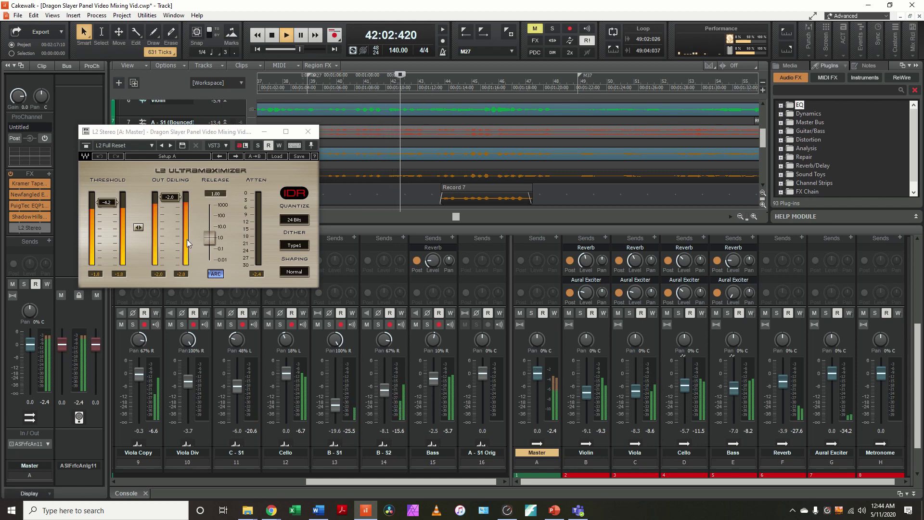
{"action": "key", "text": "space"}
{"action": "scroll", "coordinate": [533, 287], "scroll_direction": "up", "scroll_amount": 3}
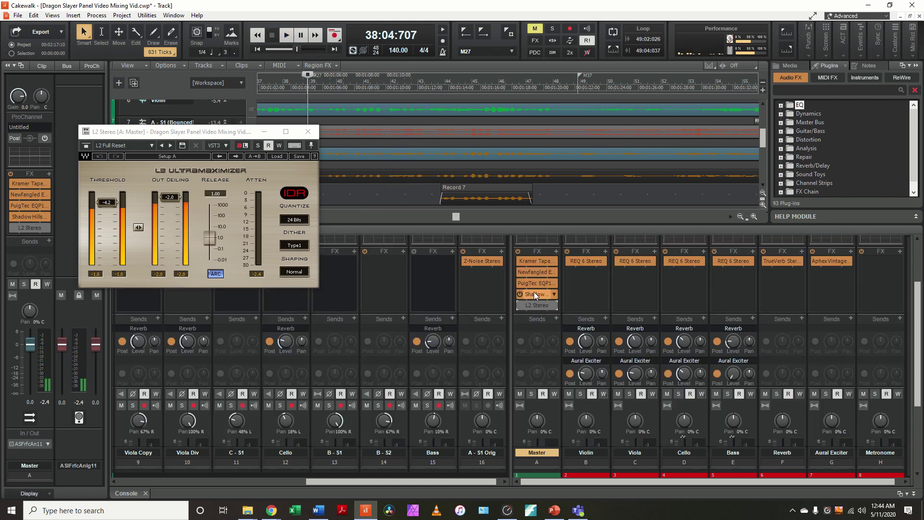
{"action": "left_click", "coordinate": [519, 304]}
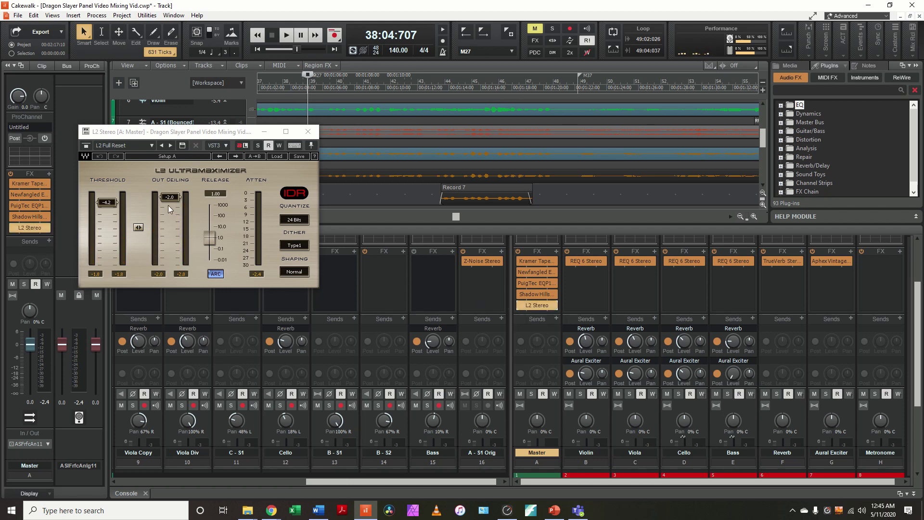
{"action": "key", "text": "space"}
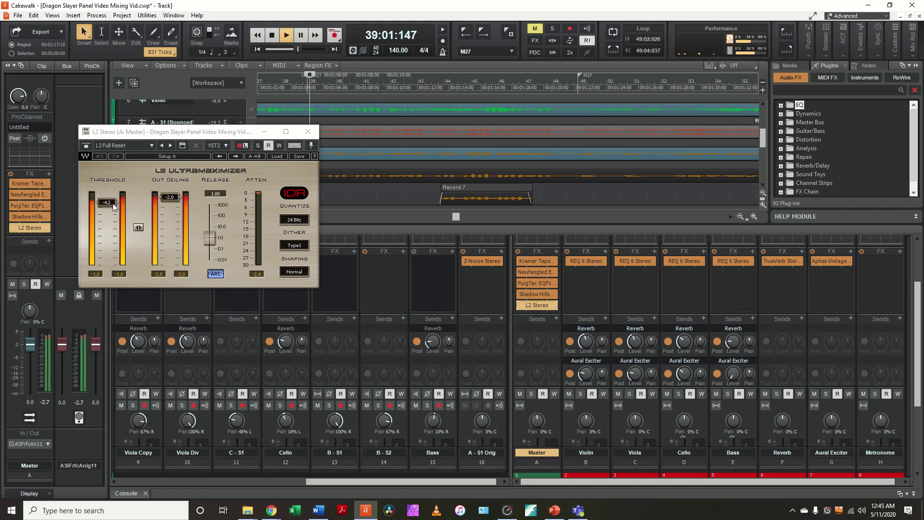
{"action": "mouse_move", "coordinate": [114, 207]}
{"action": "left_mouse_down"}
{"action": "mouse_move", "coordinate": [114, 219]}
{"action": "mouse_move", "coordinate": [107, 196]}
{"action": "left_mouse_up"}
{"action": "key", "text": "space"}
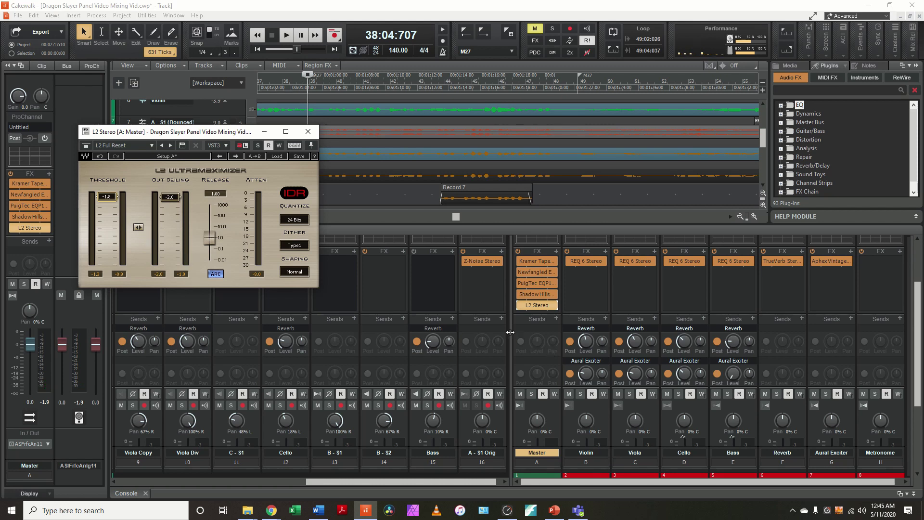
Bypass L2 Stereo on the Master bus again and close the plug-in
{"action": "scroll", "coordinate": [508, 331], "scroll_direction": "down", "scroll_amount": 3}
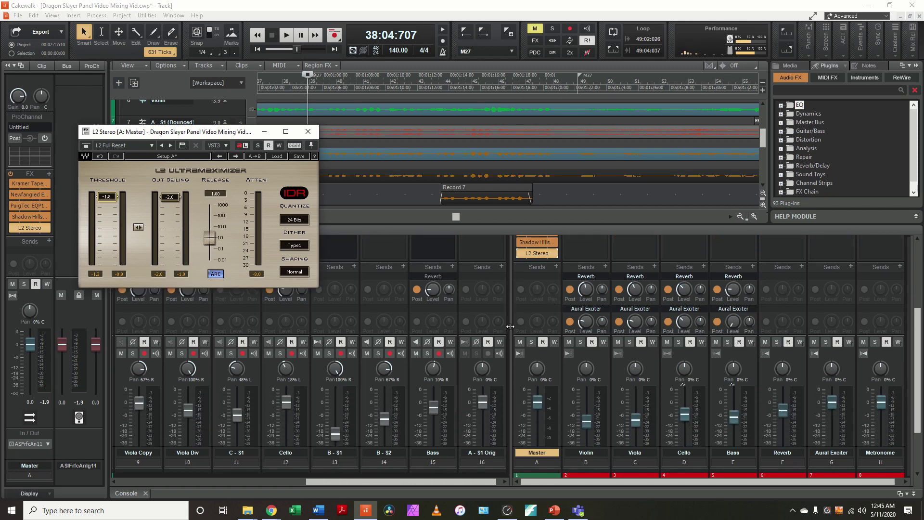
{"action": "left_click", "coordinate": [519, 253]}
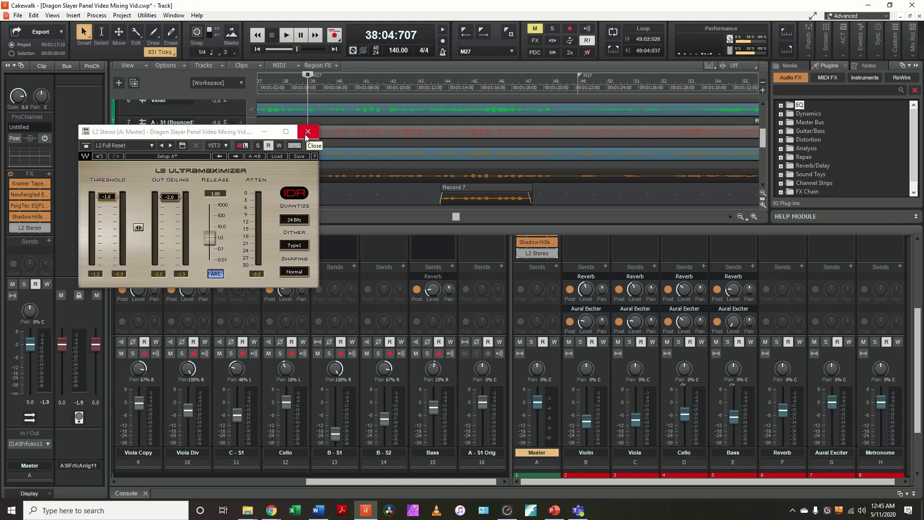
{"action": "left_click", "coordinate": [307, 136]}
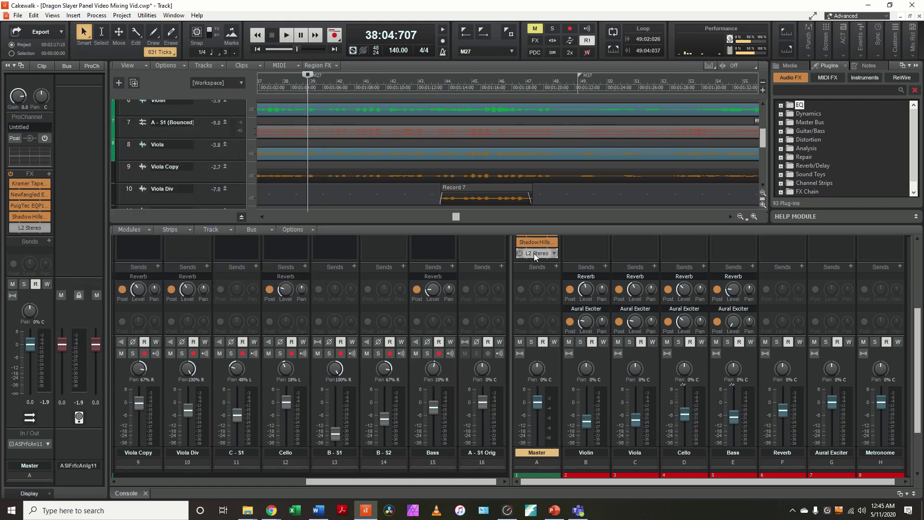
Open the WAV audio export, look over its file name, sample rate and bit depth settings, and cancel it
{"action": "scroll", "coordinate": [521, 292], "scroll_direction": "up", "scroll_amount": 1}
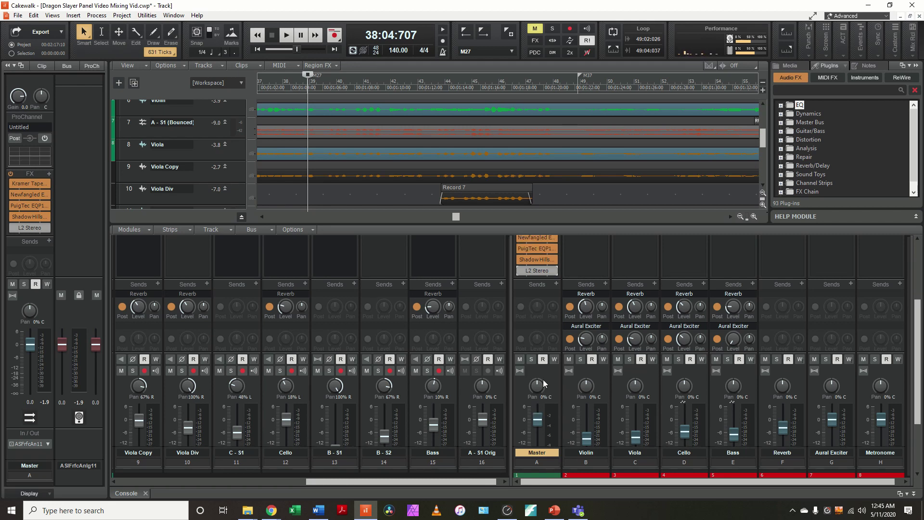
{"action": "scroll", "coordinate": [497, 318], "scroll_direction": "up", "scroll_amount": 6}
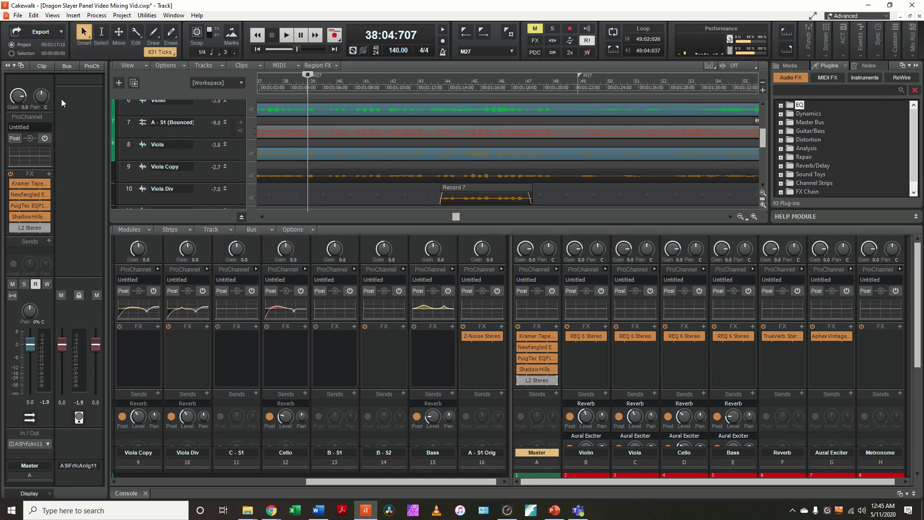
{"action": "left_click", "coordinate": [60, 33]}
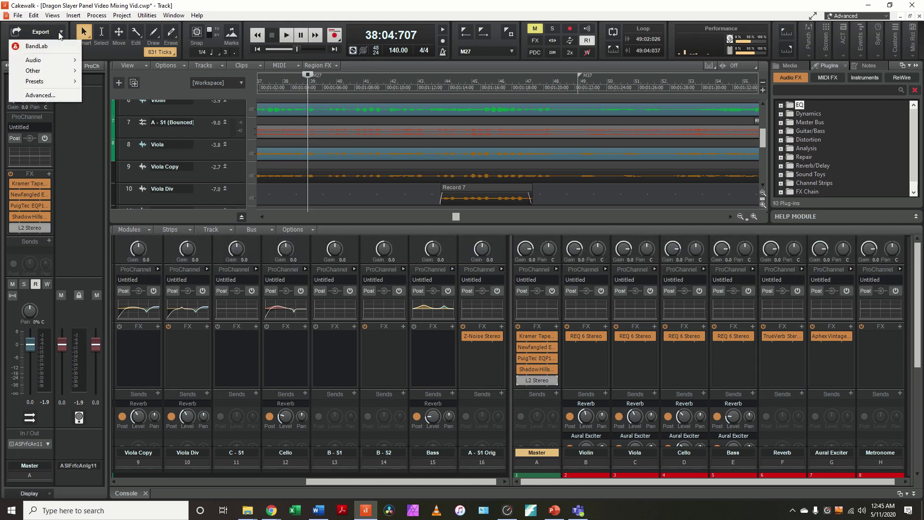
{"action": "mouse_move", "coordinate": [55, 61]}
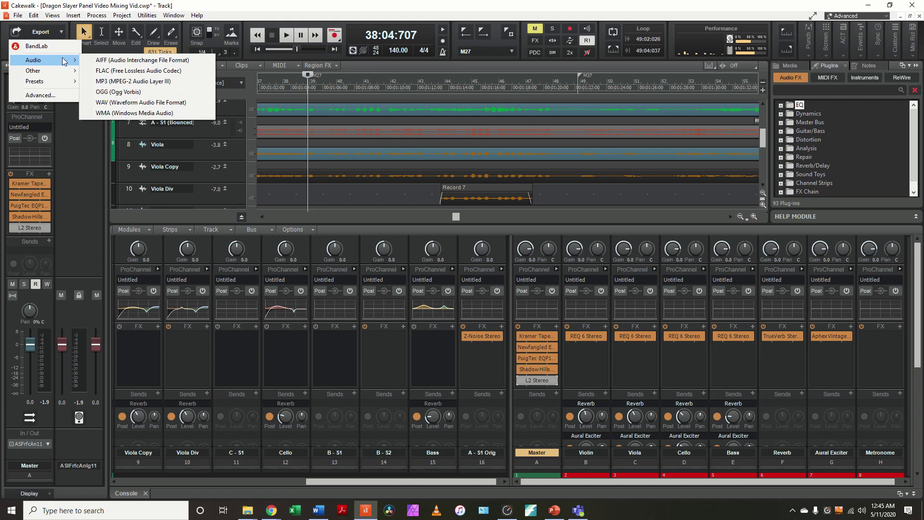
{"action": "left_click", "coordinate": [134, 102]}
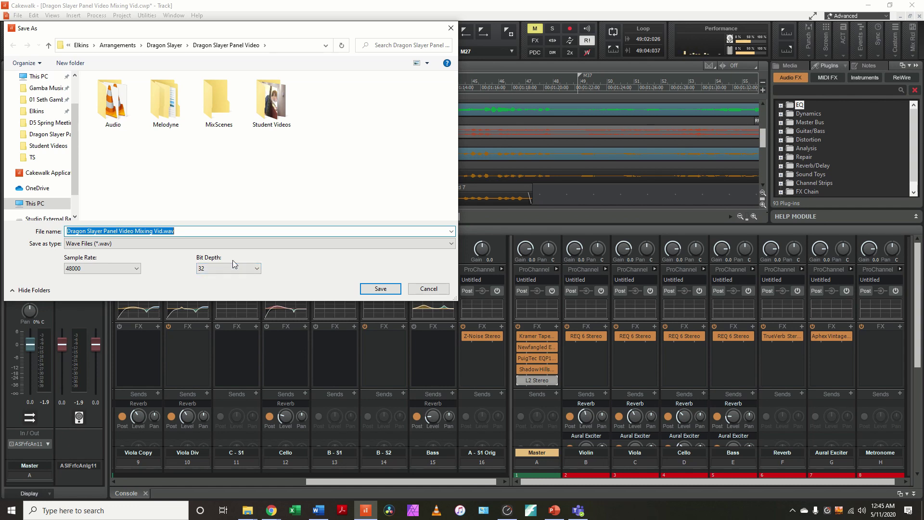
{"action": "left_click", "coordinate": [429, 289]}
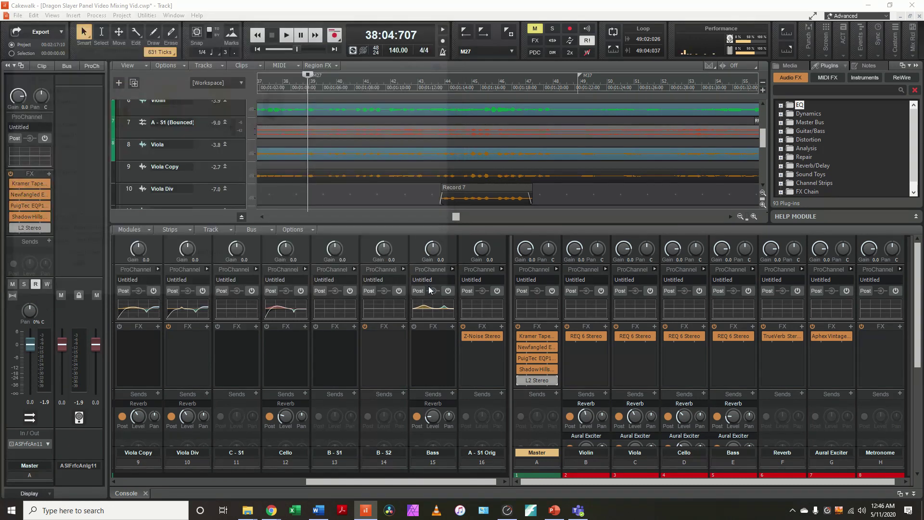